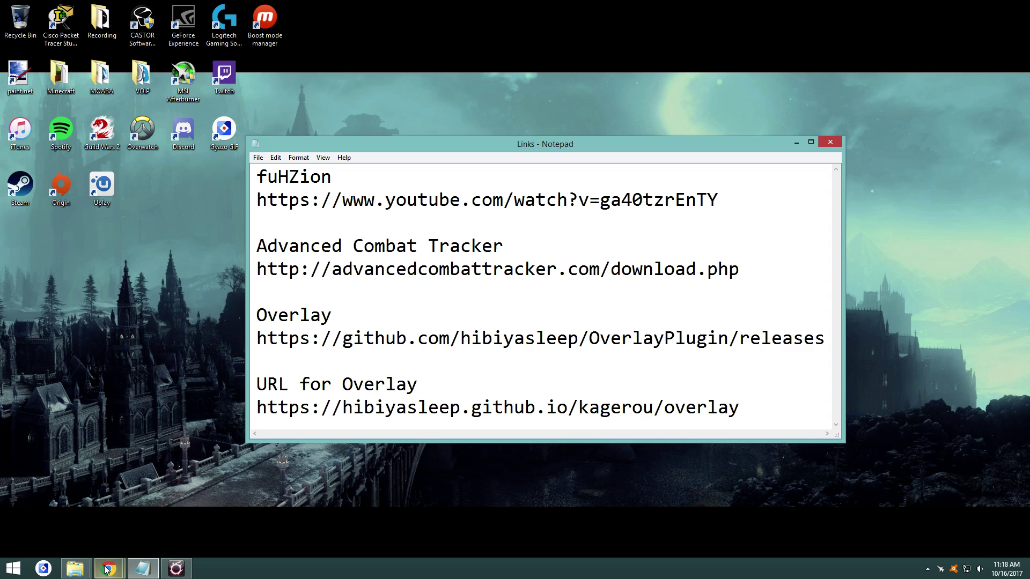
Bring up the Advanced Combat Tracker download page in Chrome, and launch ACTv3-Setup from the Downloads folder.
{"action": "mouse_move", "coordinate": [108, 569]}
{"action": "left_click", "coordinate": [100, 503]}
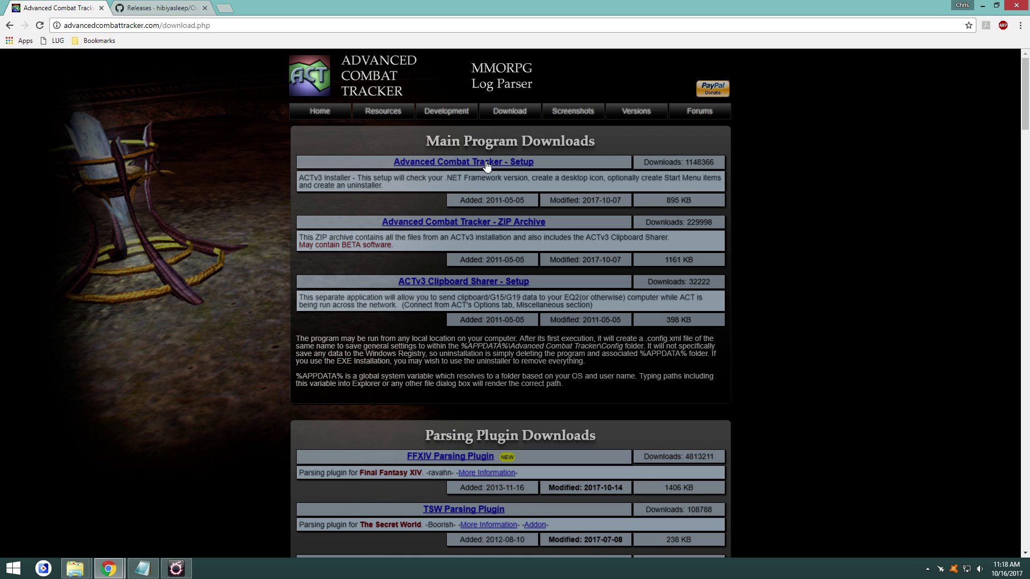
{"action": "mouse_move", "coordinate": [80, 567]}
{"action": "left_click", "coordinate": [99, 504]}
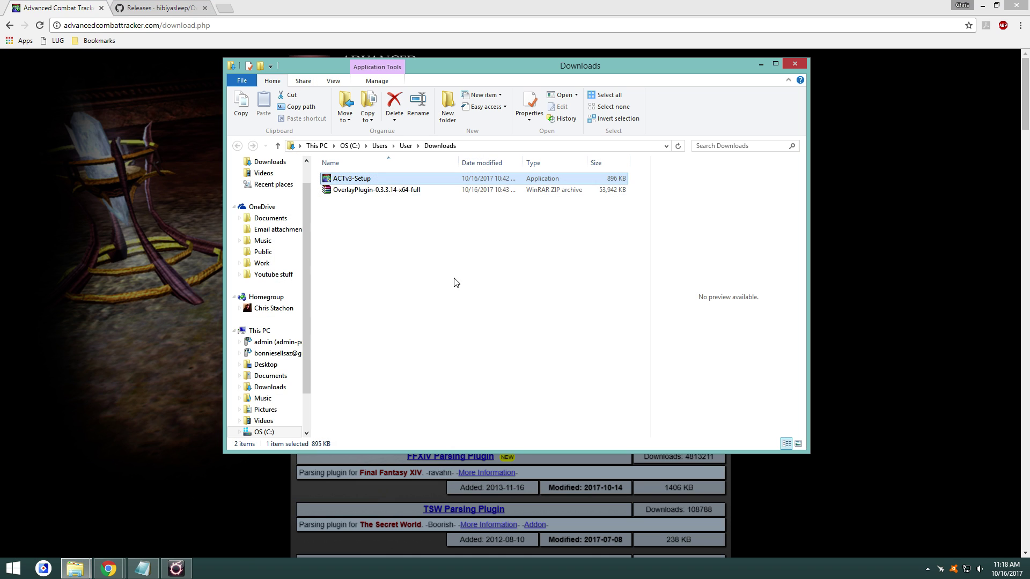
{"action": "left_click", "coordinate": [374, 181]}
{"action": "double_click", "coordinate": [373, 181]}
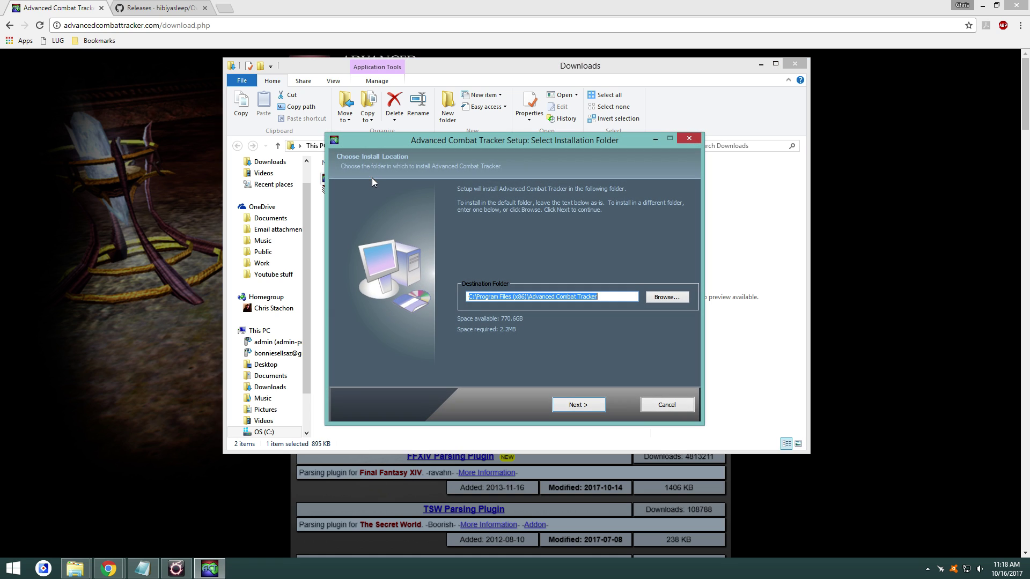
Install Advanced Combat Tracker in C:\Program Files (x86)\Advanced Combat Tracker, and close the installer and Downloads windows.
{"action": "left_click", "coordinate": [982, 5]}
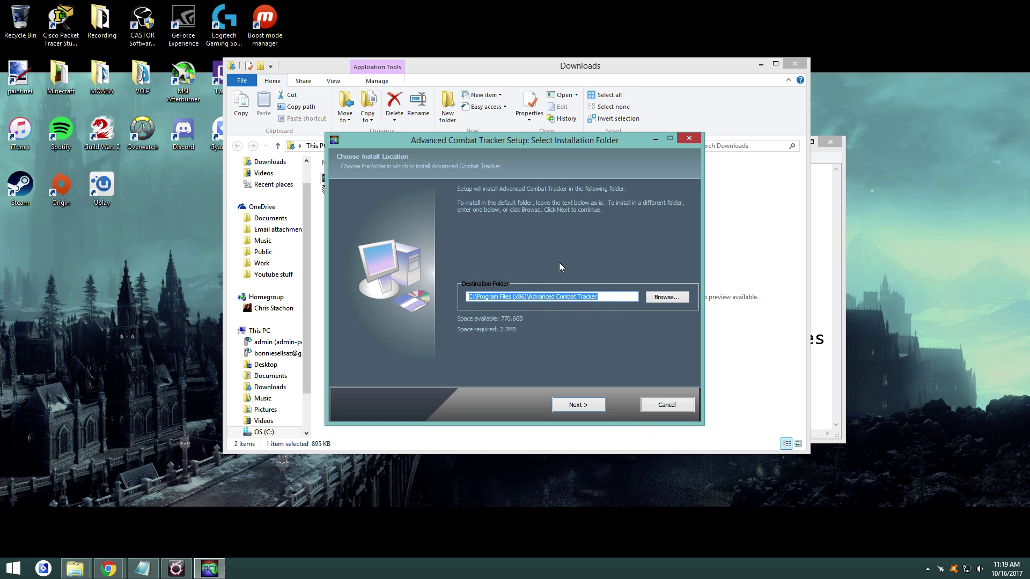
{"action": "left_click", "coordinate": [584, 409]}
{"action": "left_click", "coordinate": [583, 406]}
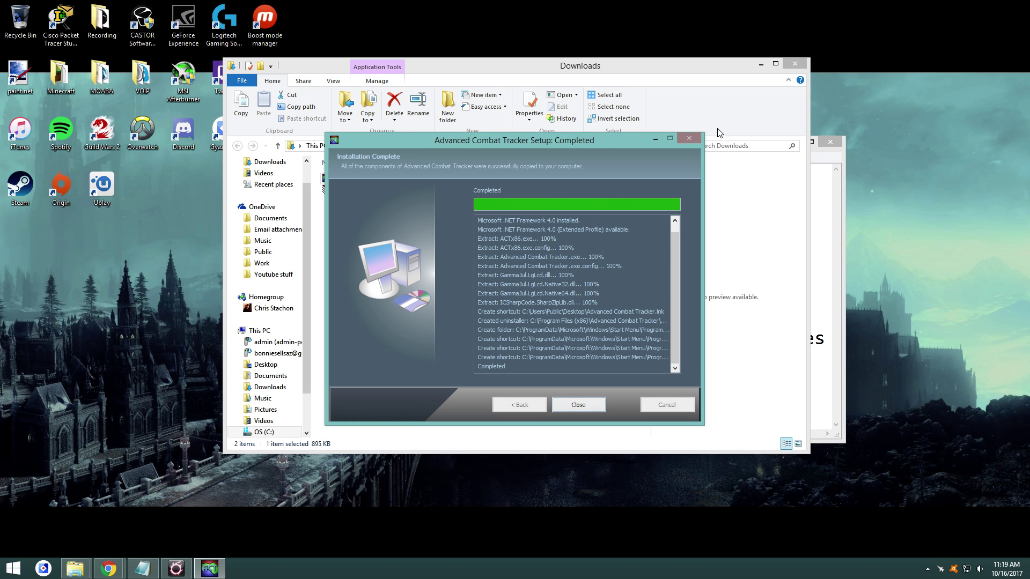
{"action": "left_click", "coordinate": [579, 402]}
{"action": "left_click", "coordinate": [794, 64]}
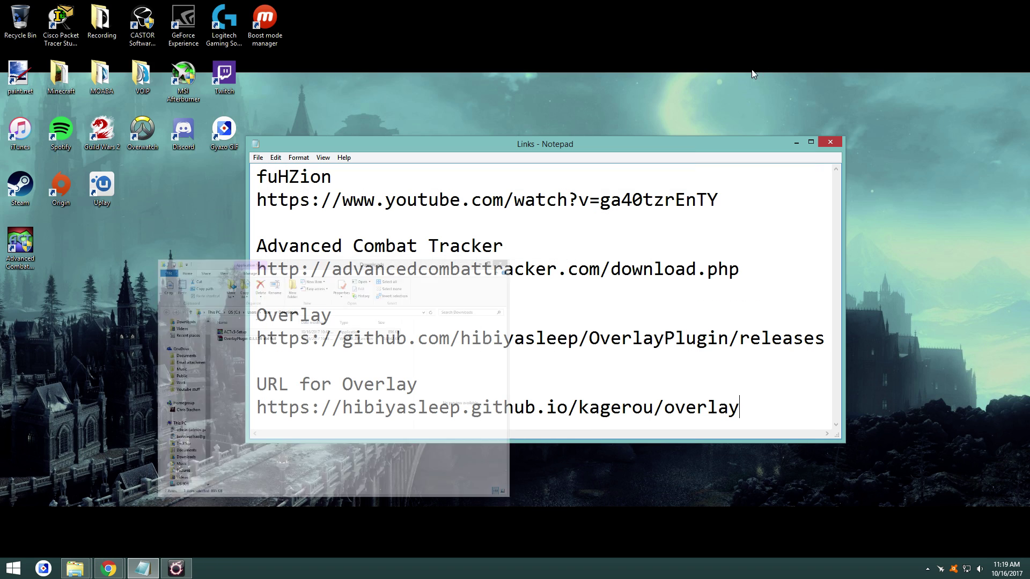
Move the Advanced Combat Tracker desktop shortcut beneath the Boost mode manager icon.
{"action": "left_click_drag", "start_coordinate": [17, 254], "coordinate": [276, 92]}
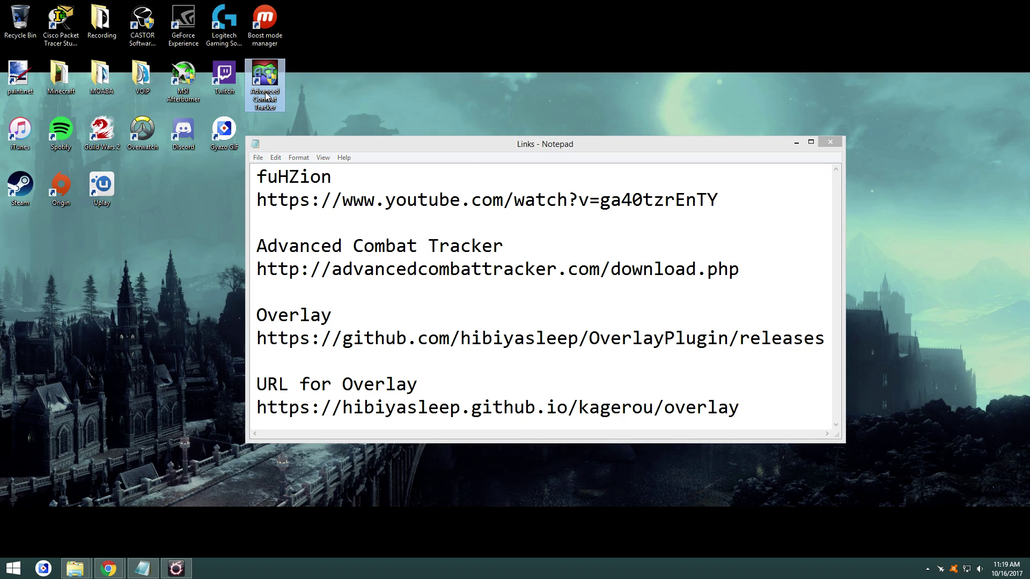
{"action": "right_click", "coordinate": [265, 91]}
{"action": "left_click", "coordinate": [368, 21]}
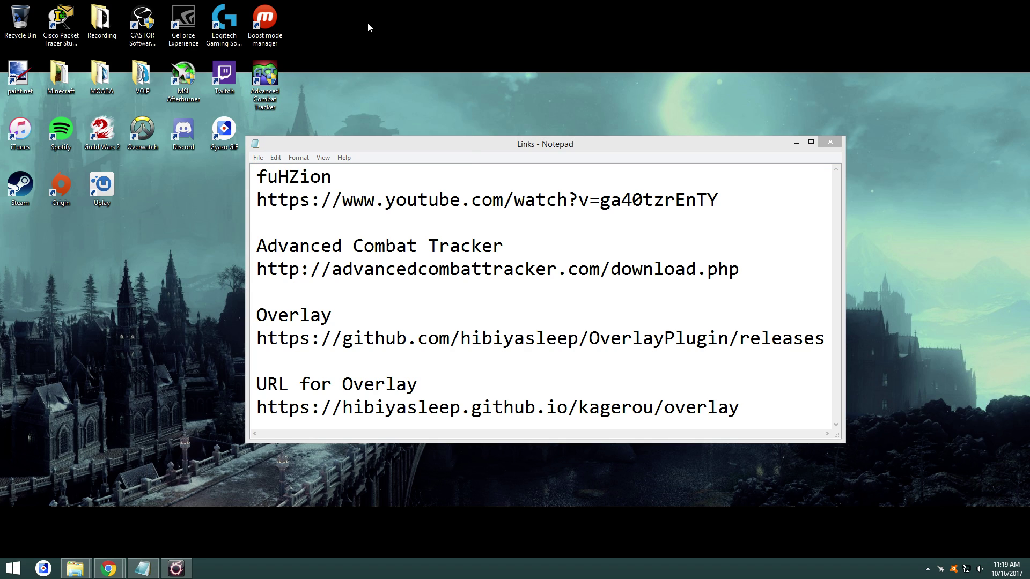
Ensure the Advanced Combat Tracker shortcut has "Run this program as an administrator" enabled in its compatibility properties.
{"action": "right_click", "coordinate": [269, 91]}
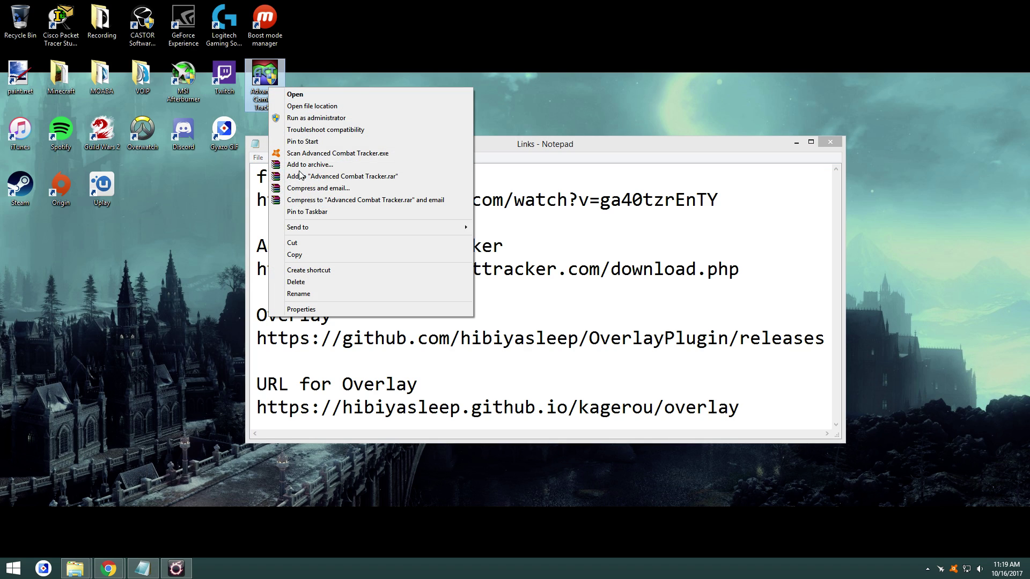
{"action": "left_click", "coordinate": [301, 310]}
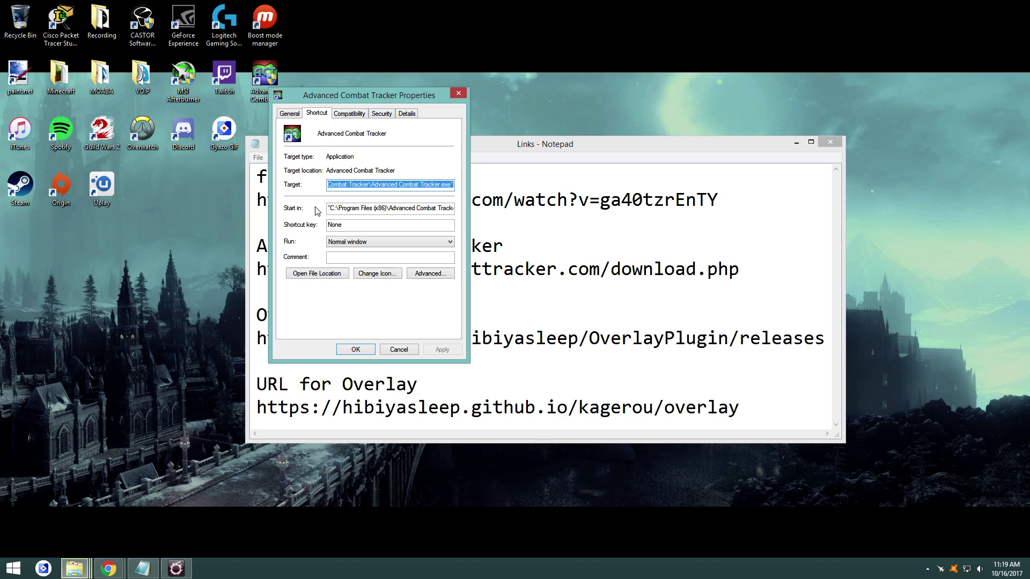
{"action": "left_click", "coordinate": [351, 115]}
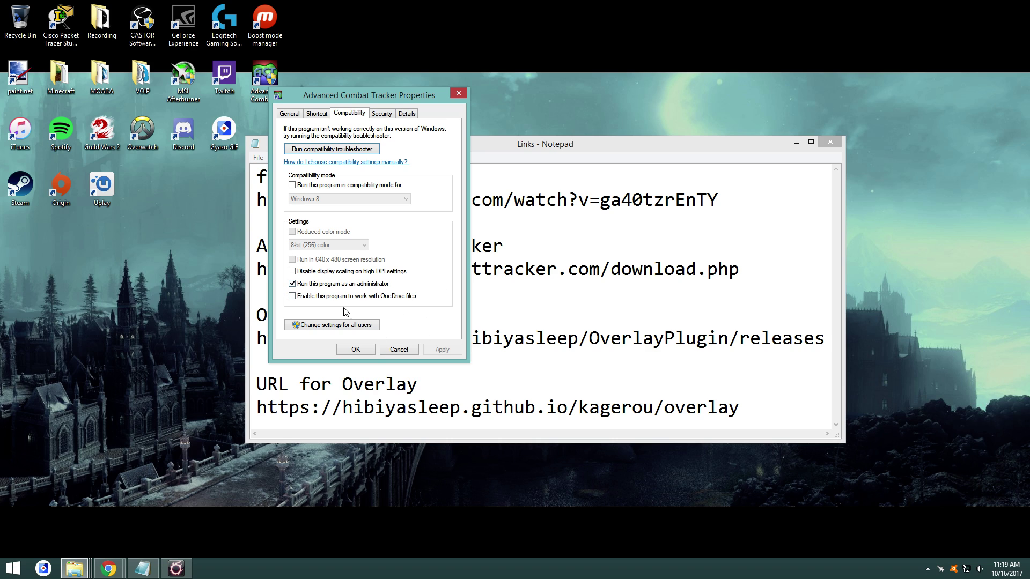
{"action": "left_click", "coordinate": [369, 350]}
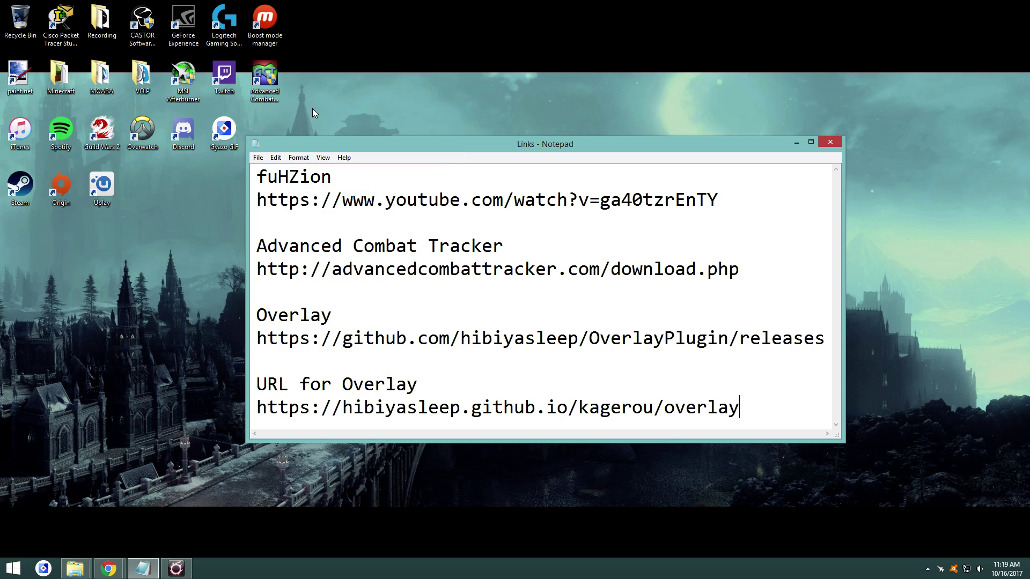
Launch Advanced Combat Tracker and add the FFXIV Parsing Plugin through the Startup Wizard.
{"action": "double_click", "coordinate": [265, 80]}
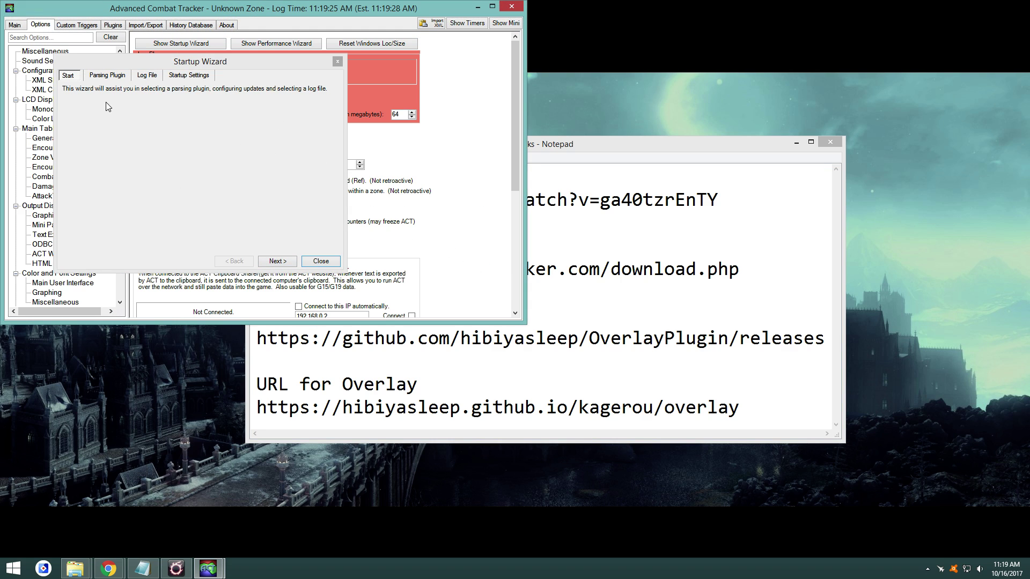
{"action": "left_click", "coordinate": [278, 262]}
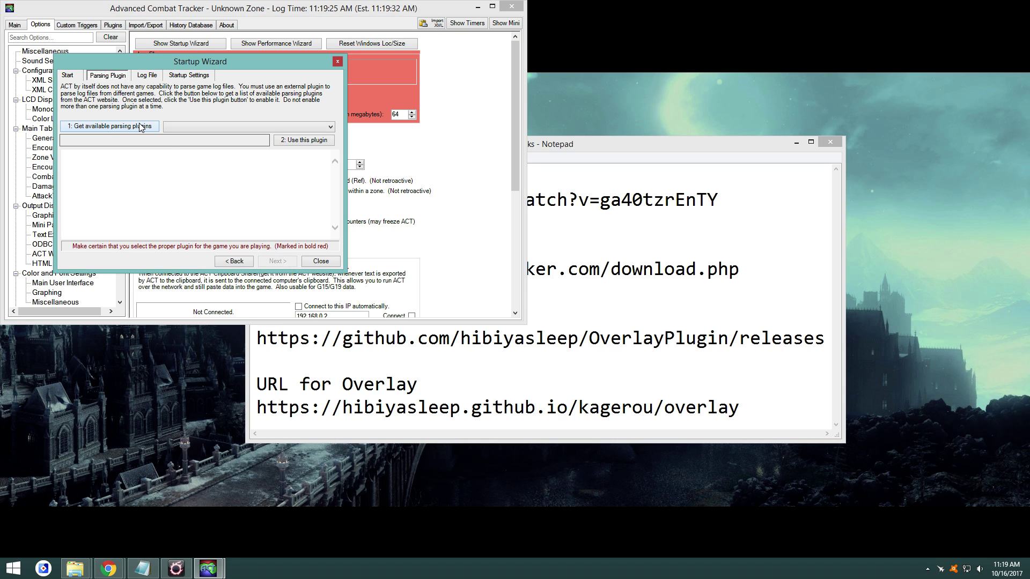
{"action": "left_click", "coordinate": [141, 126]}
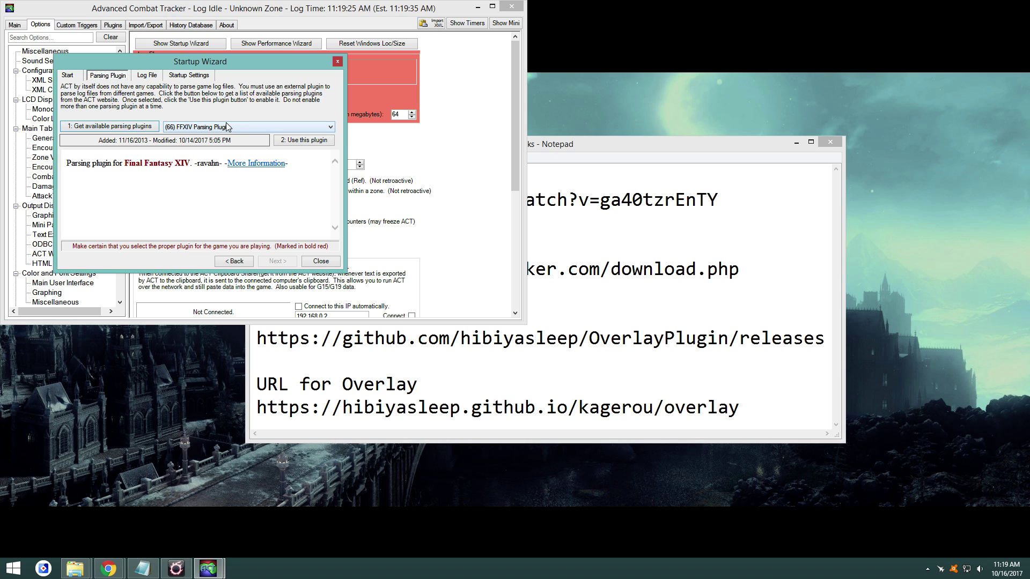
{"action": "left_click", "coordinate": [222, 128]}
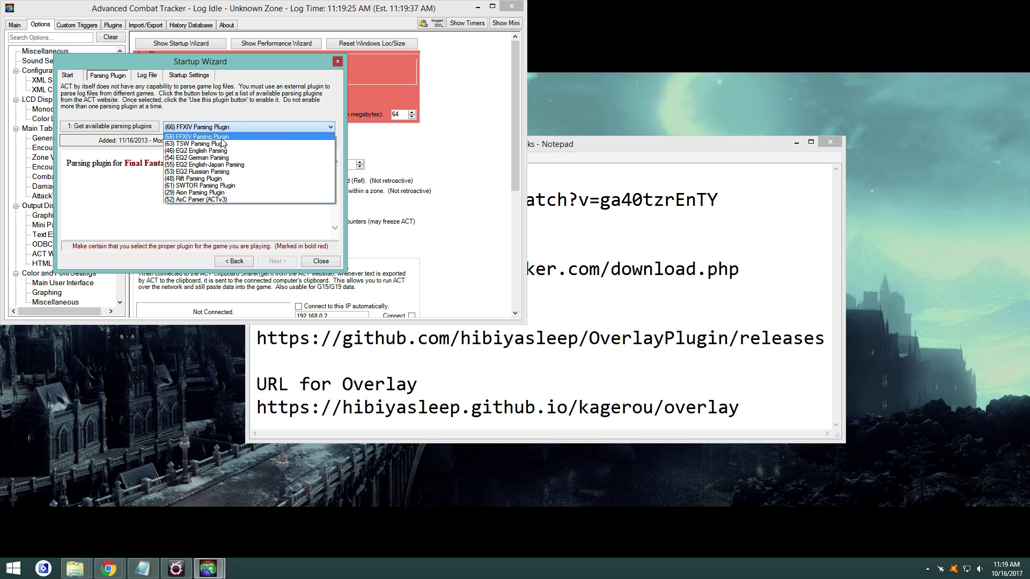
{"action": "left_click", "coordinate": [221, 138]}
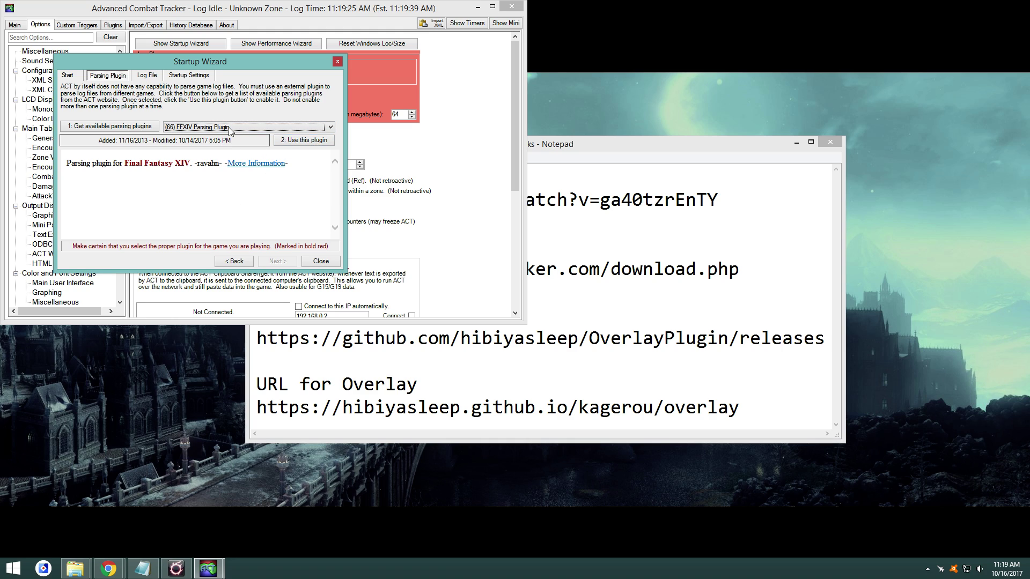
{"action": "left_click", "coordinate": [307, 143]}
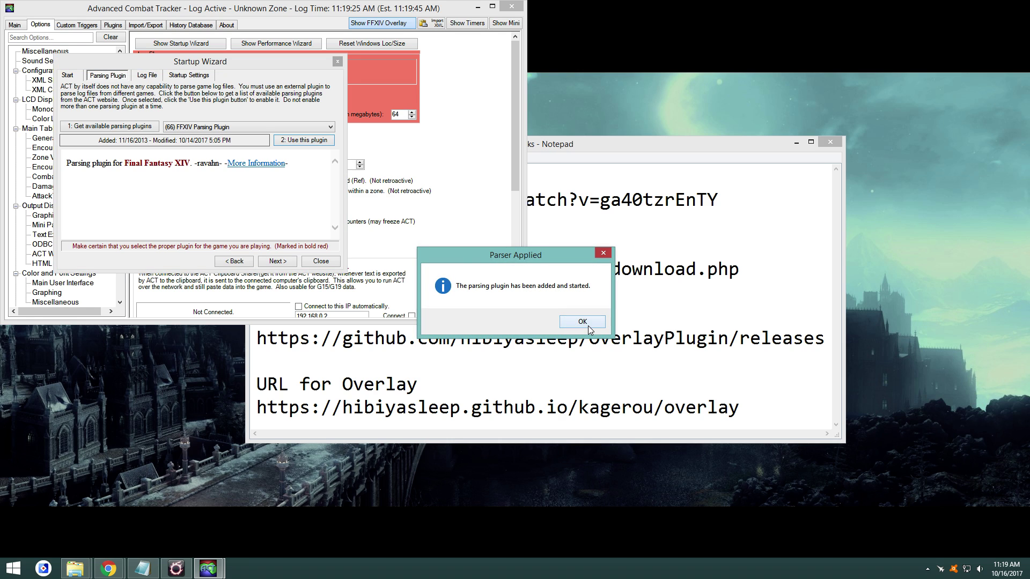
{"action": "left_click", "coordinate": [588, 325]}
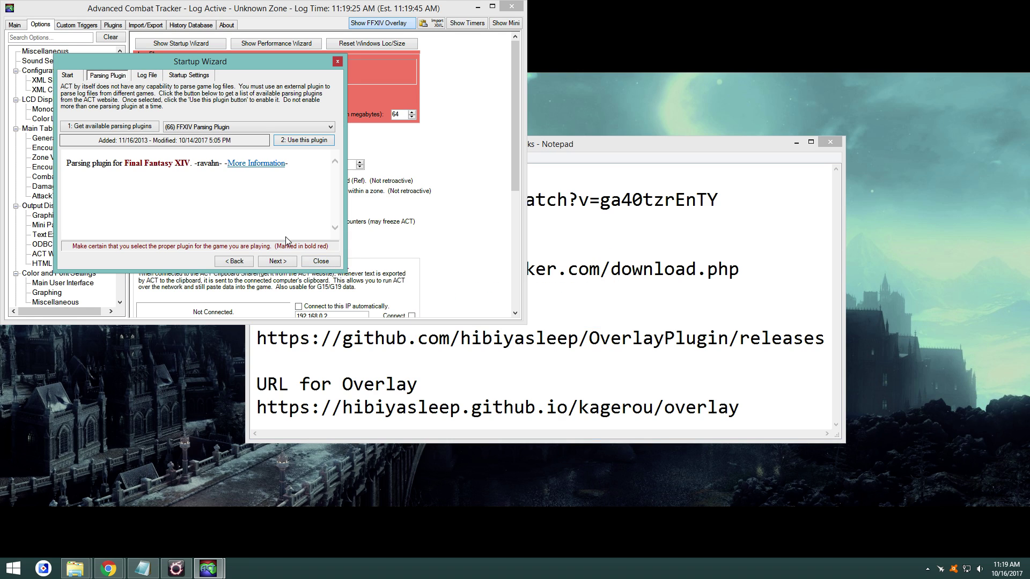
{"action": "left_click", "coordinate": [321, 262]}
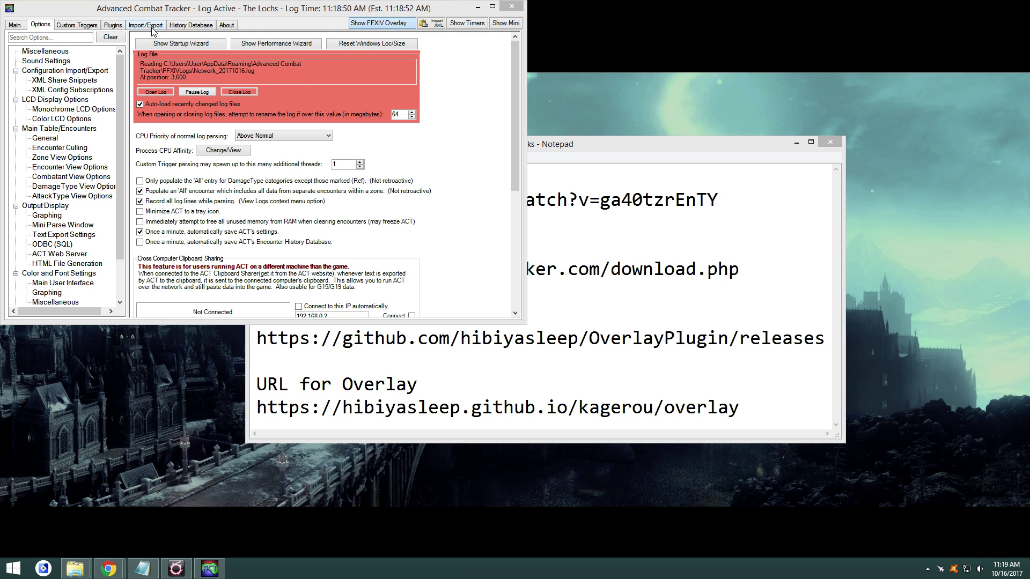
Enable Combine Pets with Owner and Simulate Individual DoT Crits in the FFXIV plugin settings, and test the game connection.
{"action": "left_click", "coordinate": [114, 25]}
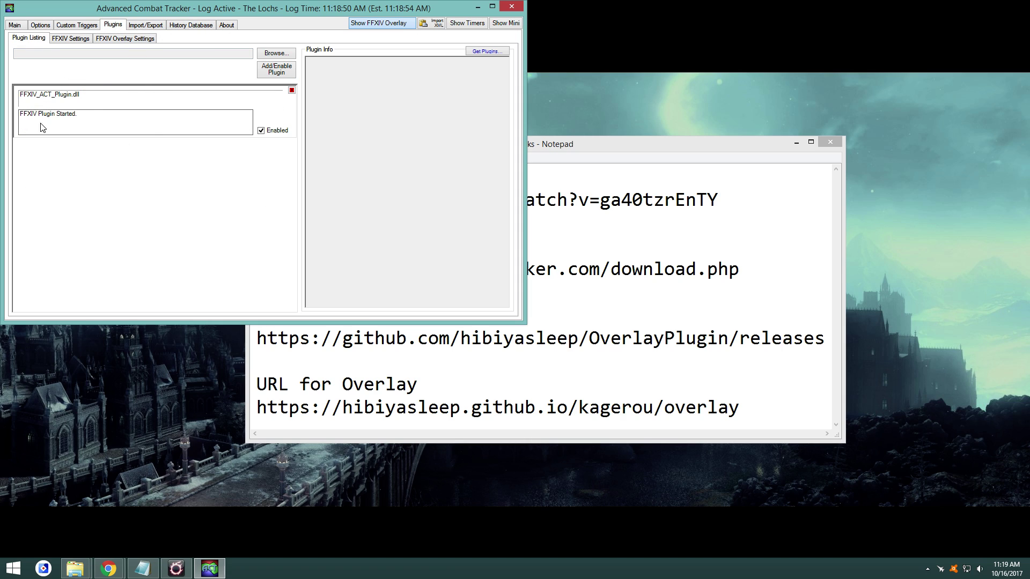
{"action": "left_click", "coordinate": [63, 38]}
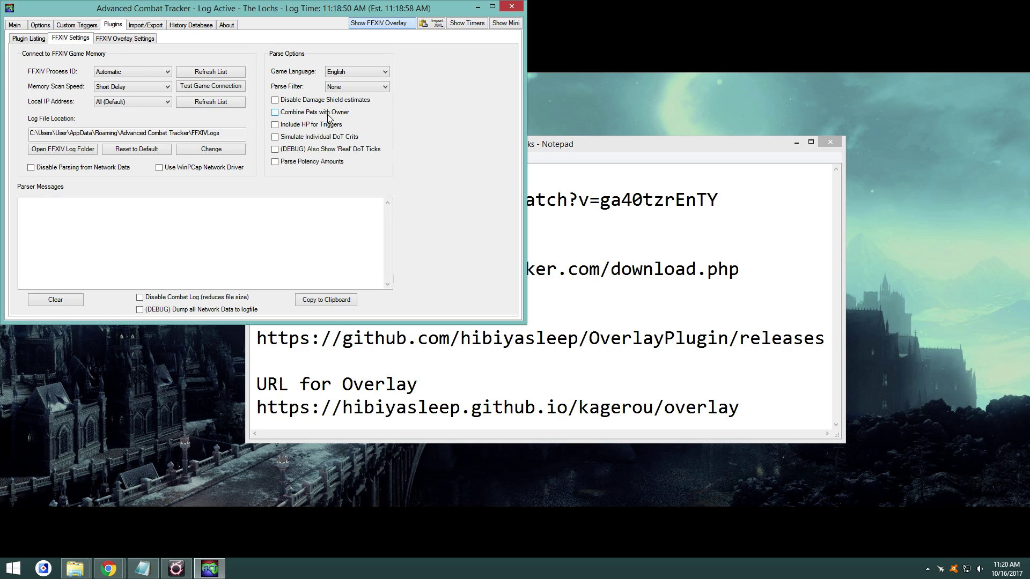
{"action": "left_click", "coordinate": [275, 137]}
{"action": "left_click", "coordinate": [217, 85]}
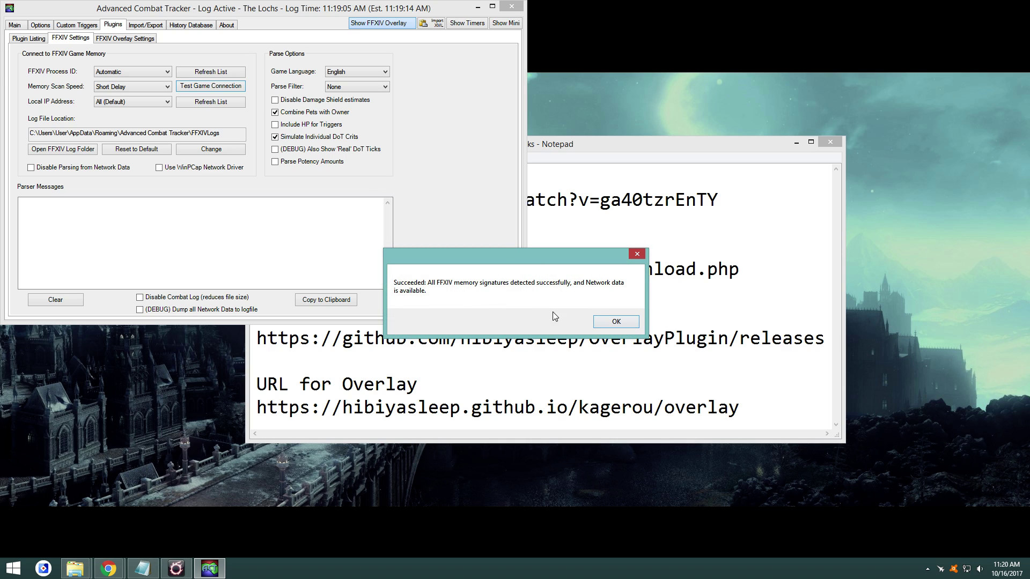
{"action": "left_click", "coordinate": [616, 322]}
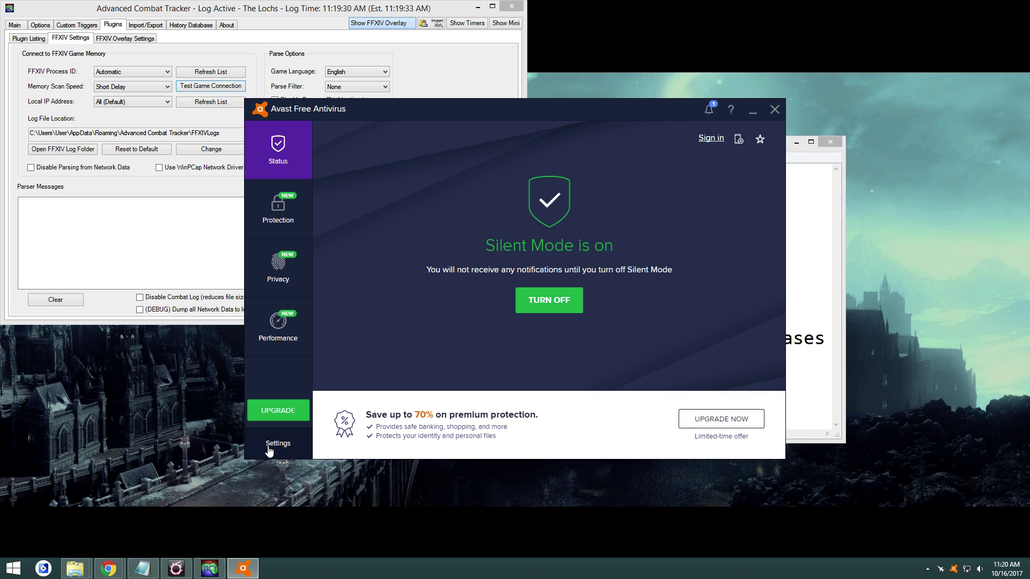
In Avast Free Antivirus, open the general file path exclusions and start browsing for a folder to exclude.
{"action": "left_click", "coordinate": [269, 449]}
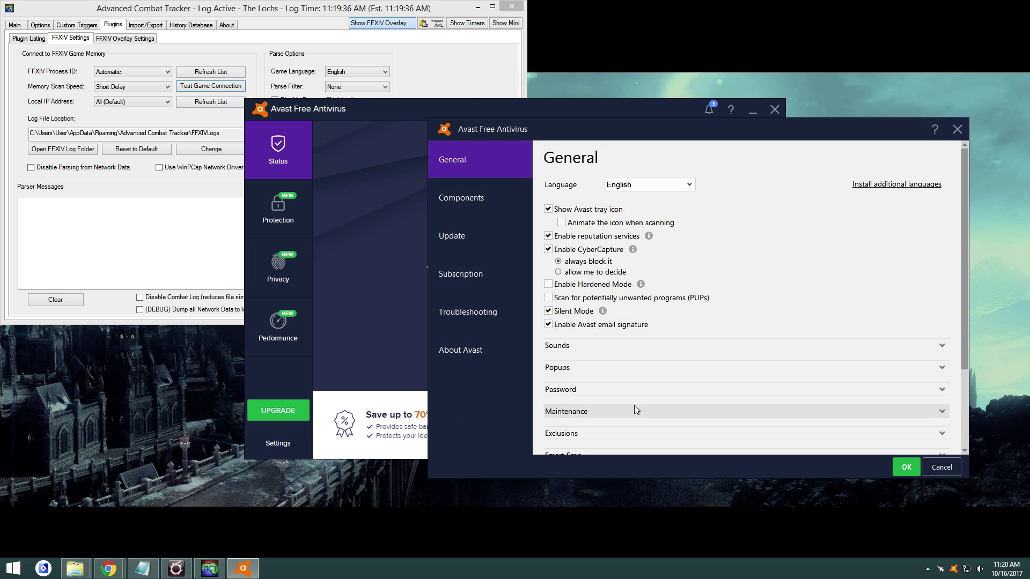
{"action": "left_click", "coordinate": [577, 435]}
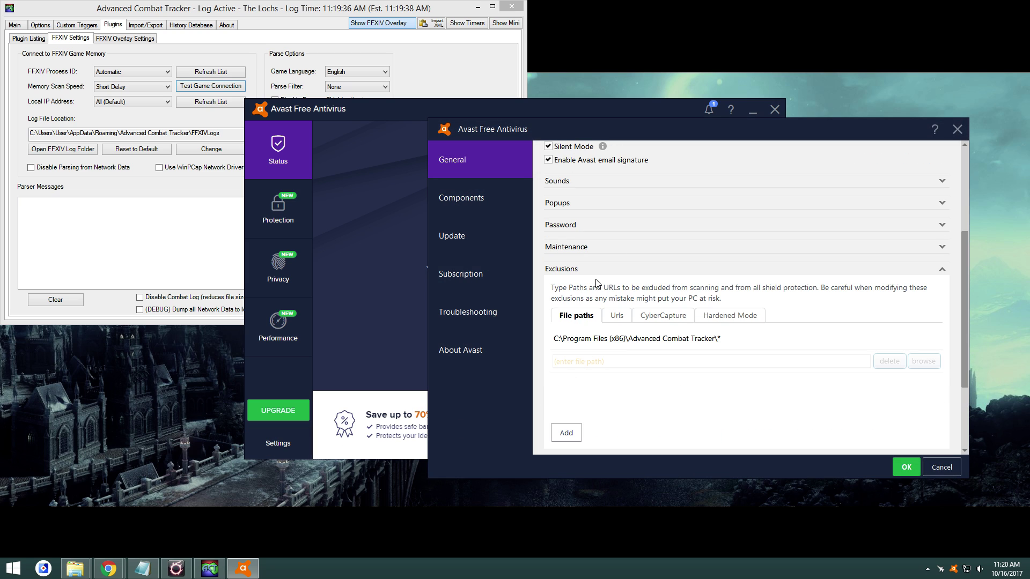
{"action": "scroll", "coordinate": [632, 322], "scroll_direction": "down", "scroll_amount": 1}
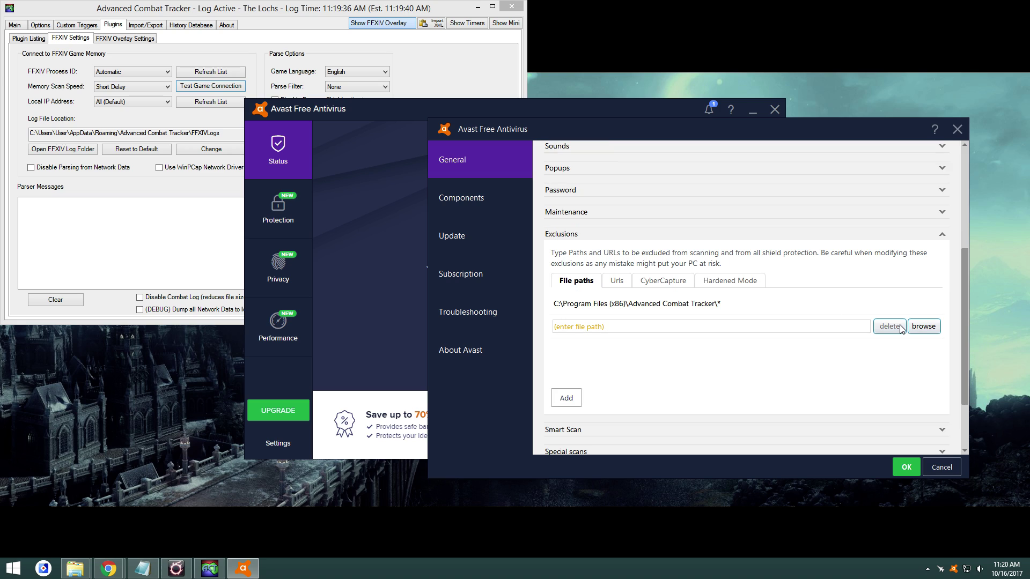
{"action": "left_click", "coordinate": [924, 326]}
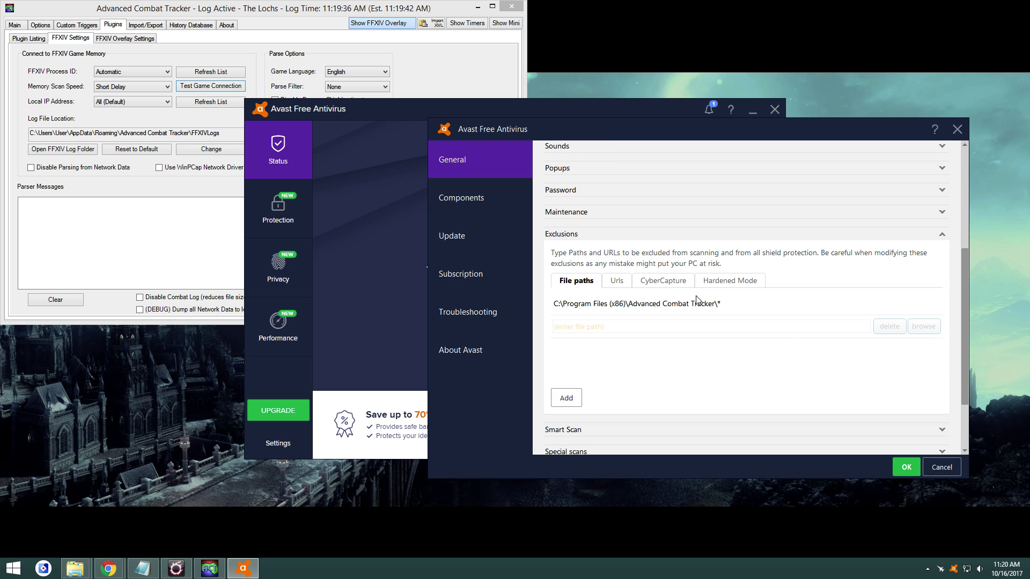
{"action": "left_click", "coordinate": [917, 327]}
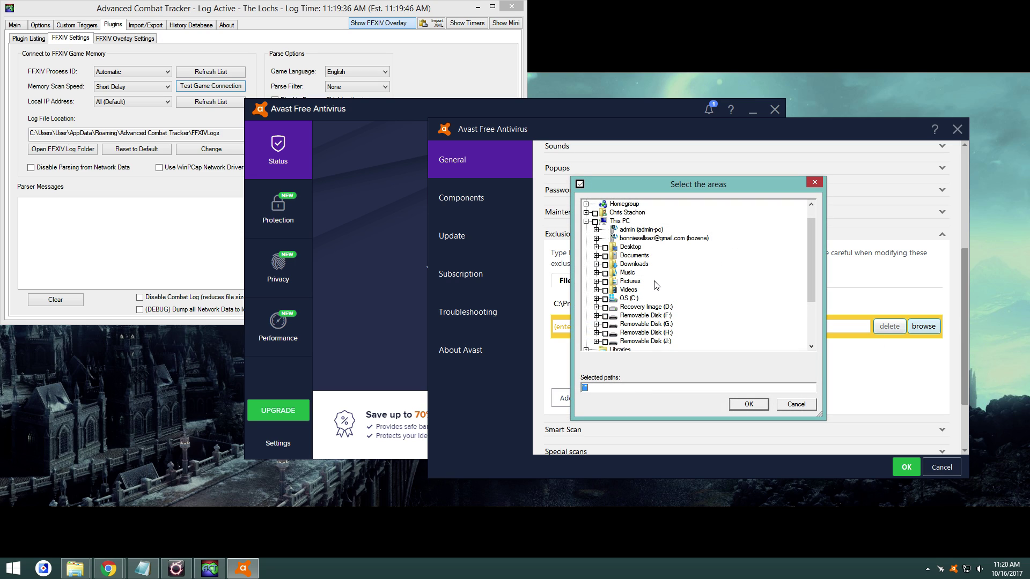
Choose the Advanced Combat Tracker folder under C:\Program Files (x86) for the file path exclusion, and close the Avast windows.
{"action": "double_click", "coordinate": [619, 224]}
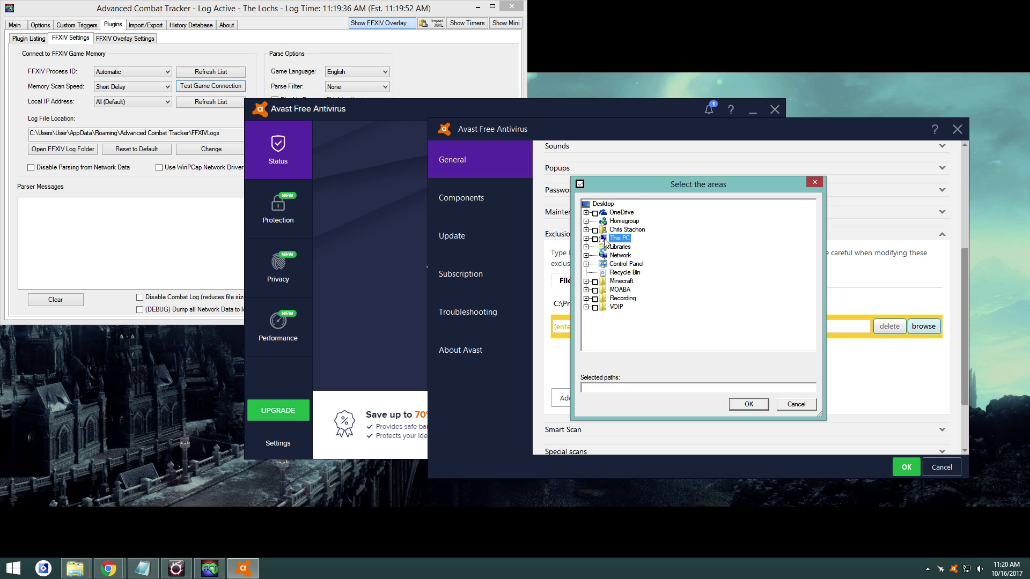
{"action": "left_click", "coordinate": [586, 239]}
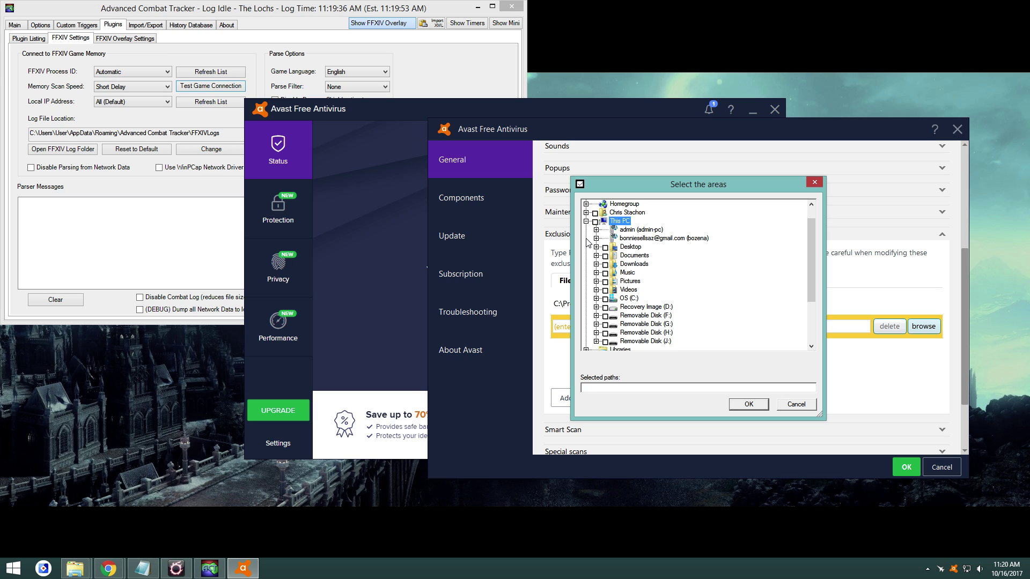
{"action": "left_click", "coordinate": [596, 299]}
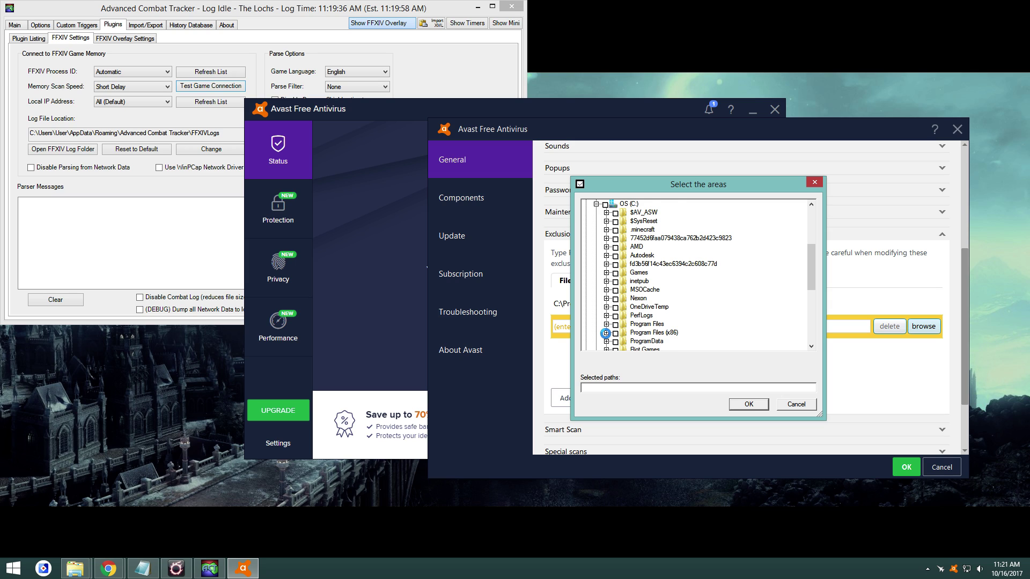
{"action": "left_click", "coordinate": [606, 333]}
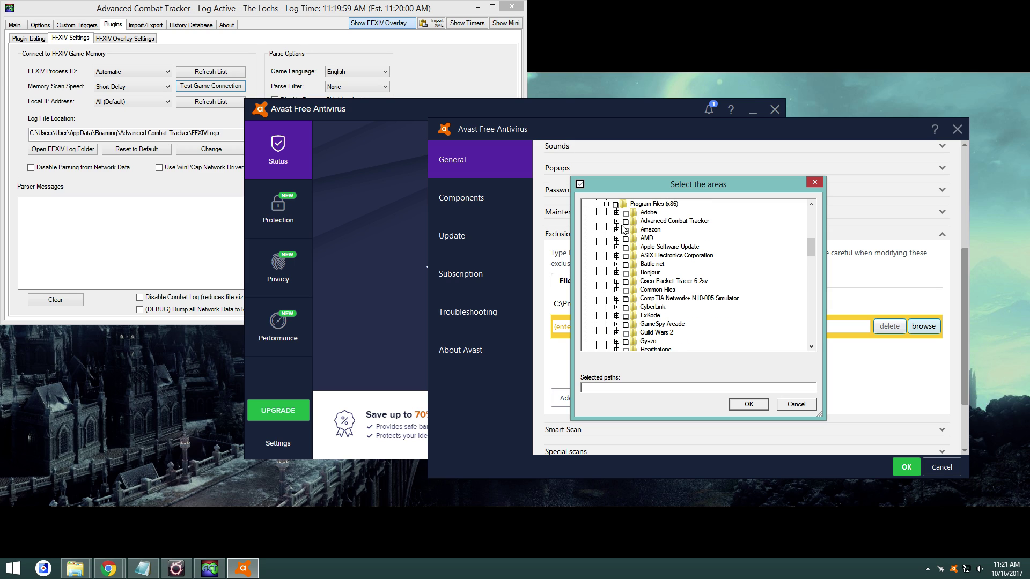
{"action": "left_click", "coordinate": [626, 221]}
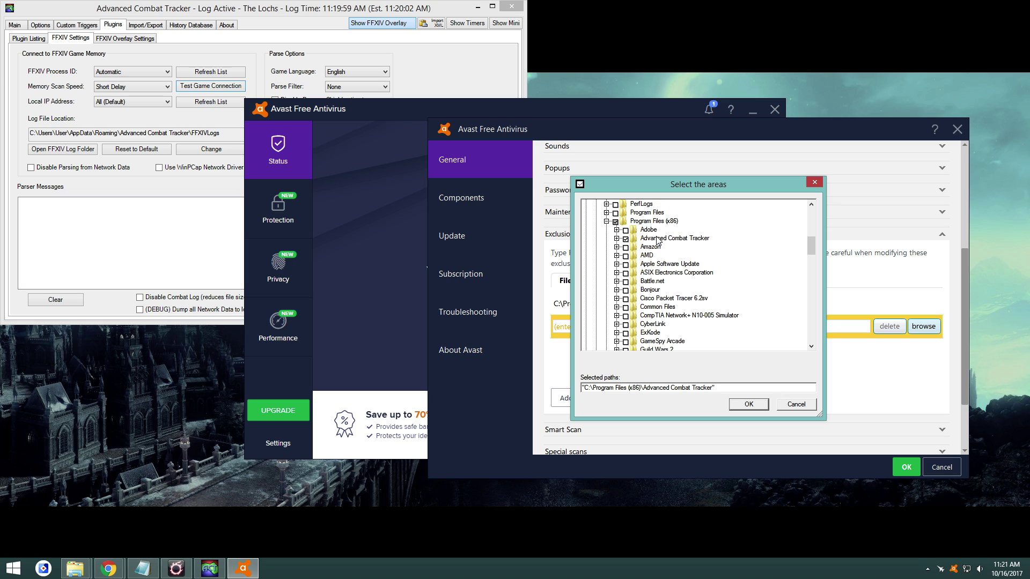
{"action": "scroll", "coordinate": [658, 241], "scroll_direction": "up", "scroll_amount": 5}
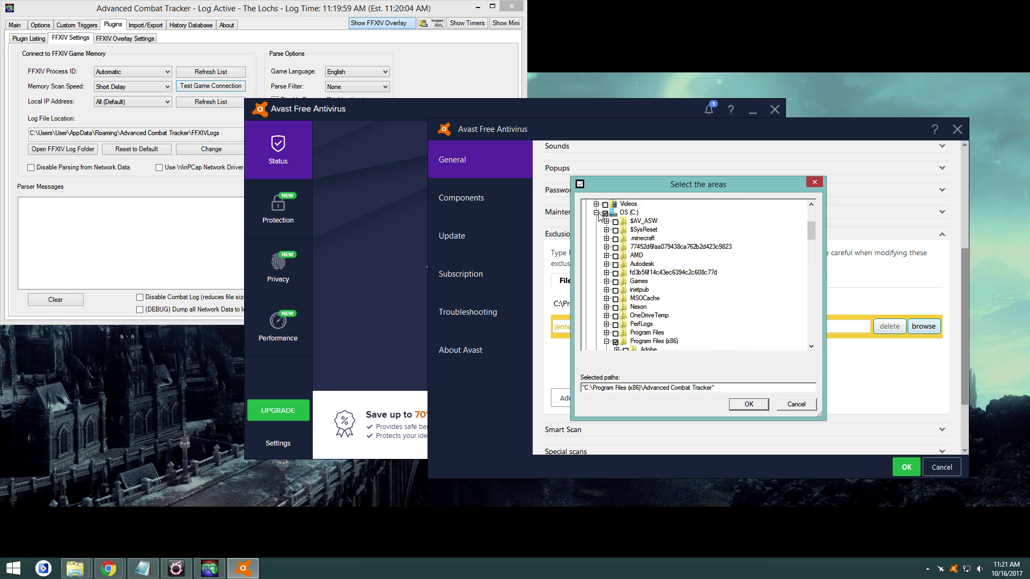
{"action": "scroll", "coordinate": [644, 220], "scroll_direction": "down", "scroll_amount": 1}
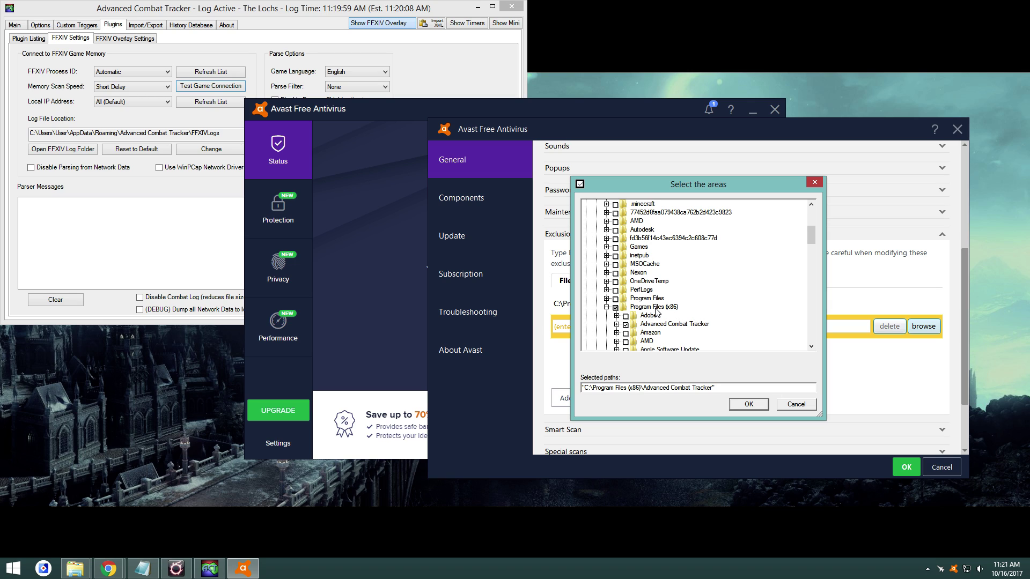
{"action": "scroll", "coordinate": [656, 310], "scroll_direction": "down", "scroll_amount": 1}
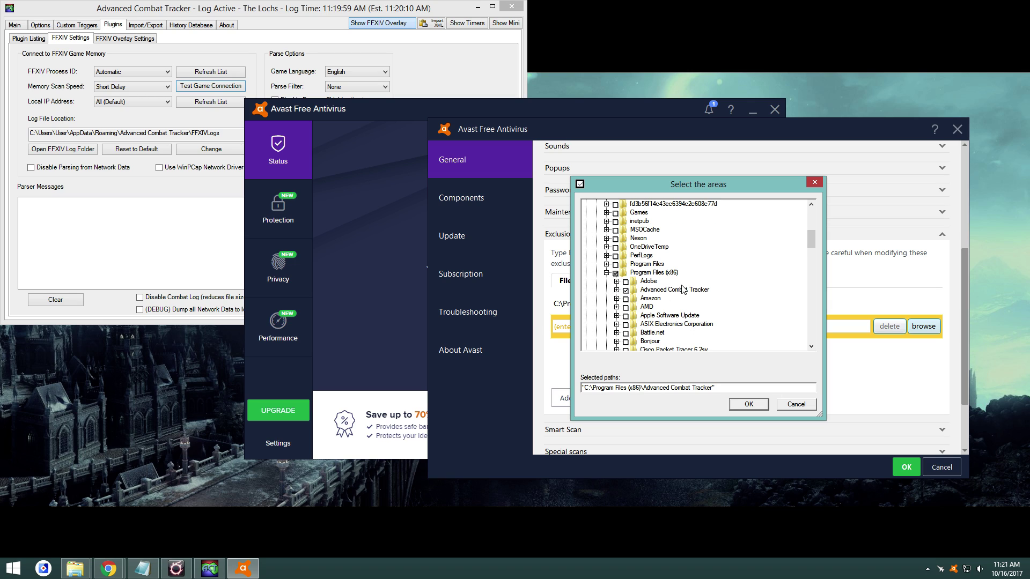
{"action": "left_click", "coordinate": [748, 405]}
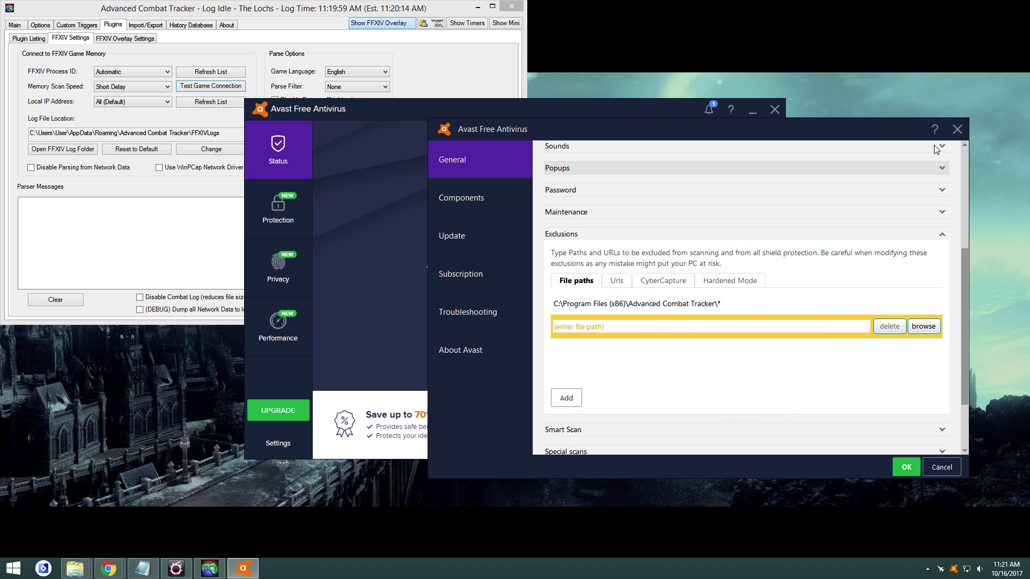
{"action": "left_click", "coordinate": [958, 129]}
{"action": "left_click", "coordinate": [776, 110]}
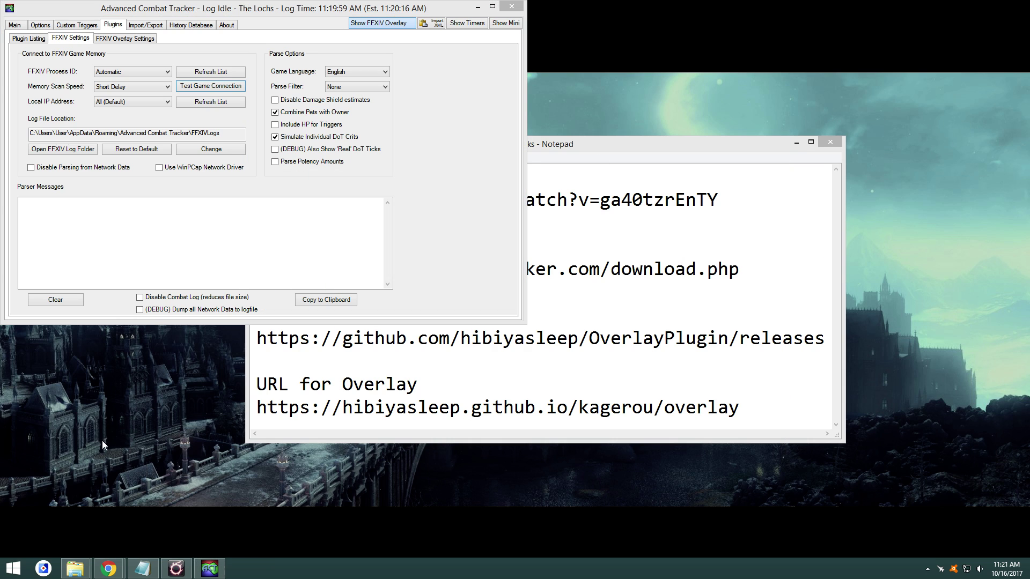
Open the Windows Control Panel and reposition its window.
{"action": "right_click", "coordinate": [15, 569]}
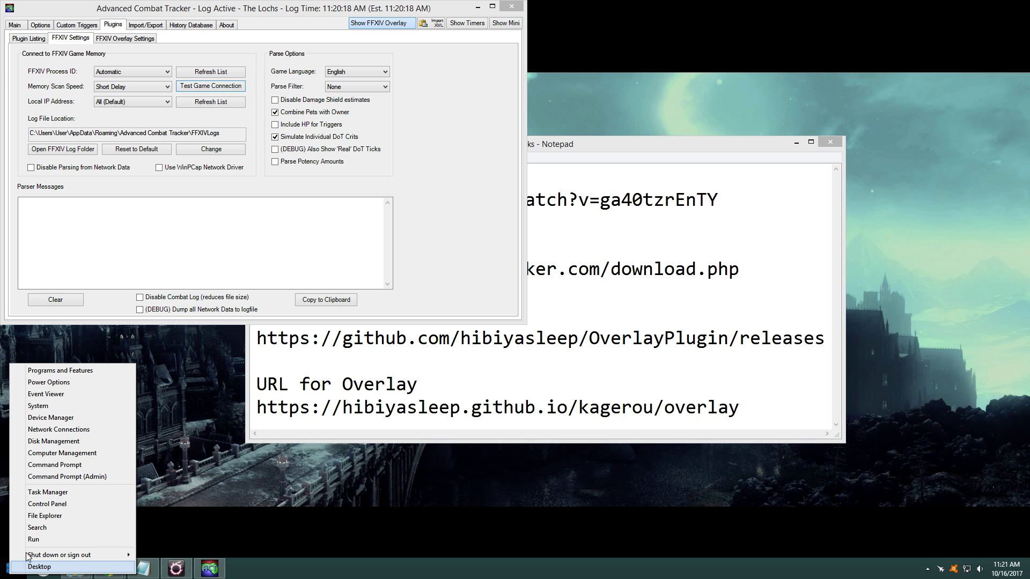
{"action": "left_click", "coordinate": [49, 504]}
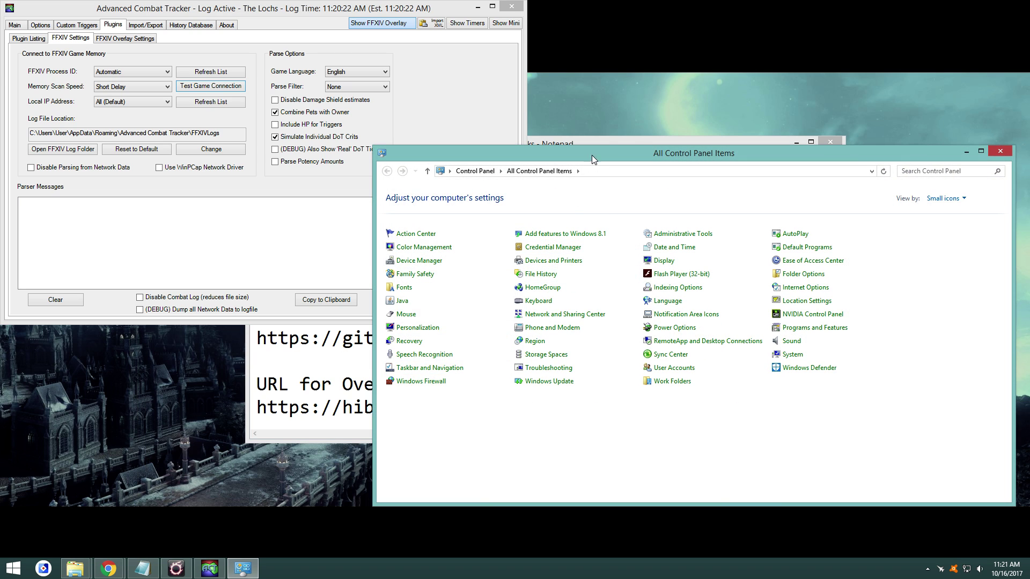
{"action": "left_click_drag", "start_coordinate": [649, 153], "coordinate": [499, 121]}
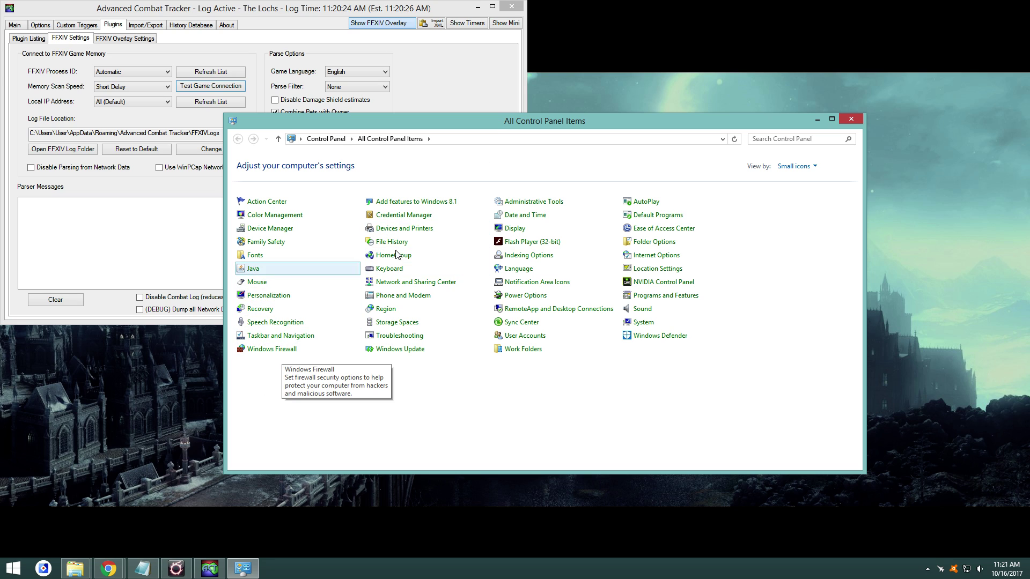
Cycle the Control Panel view through large icons and category, returning it to small icons.
{"action": "left_click", "coordinate": [803, 170]}
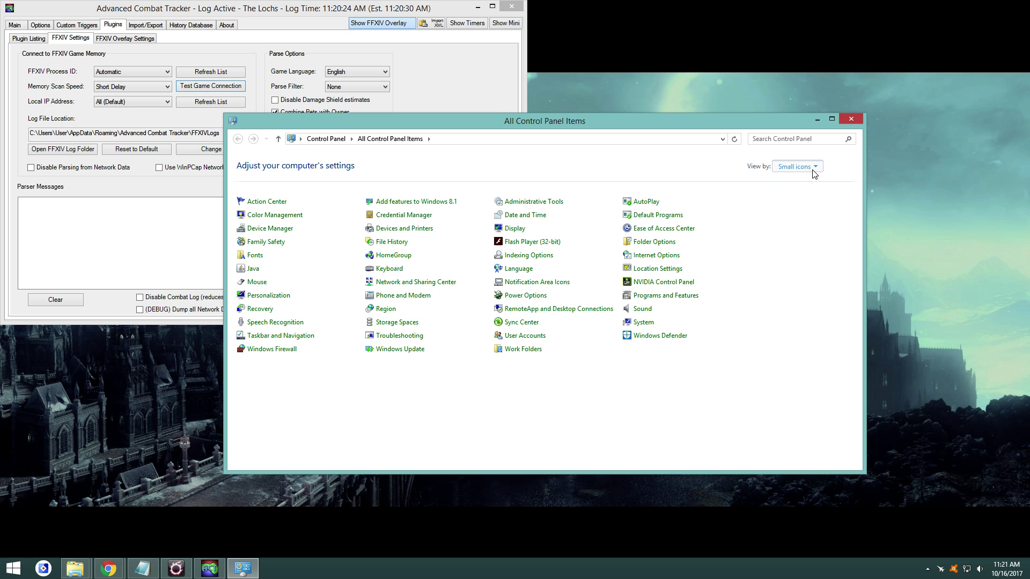
{"action": "left_click", "coordinate": [805, 196]}
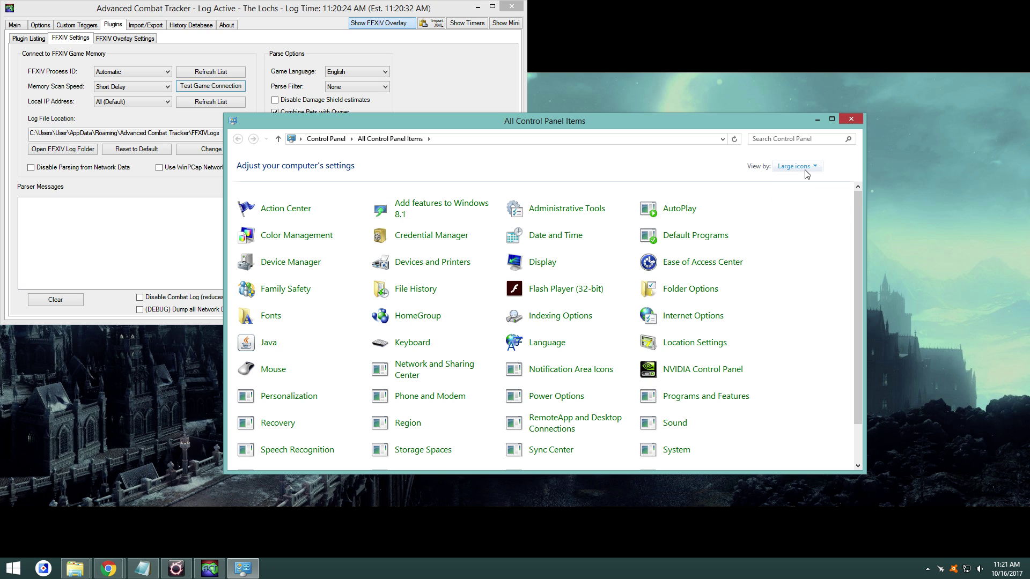
{"action": "left_click", "coordinate": [797, 167]}
{"action": "left_click", "coordinate": [803, 181]}
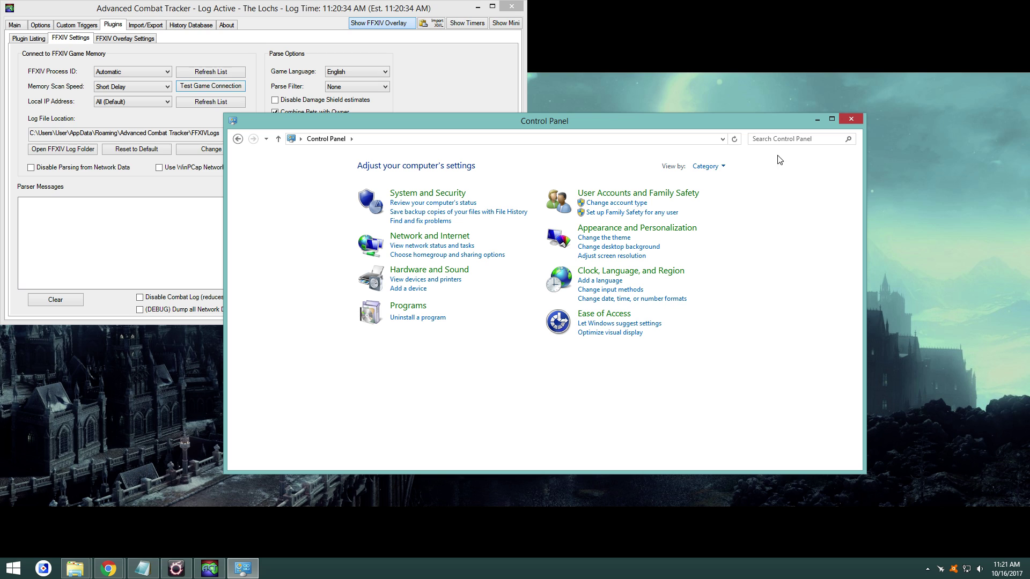
{"action": "left_click", "coordinate": [707, 166]}
{"action": "left_click", "coordinate": [717, 208]}
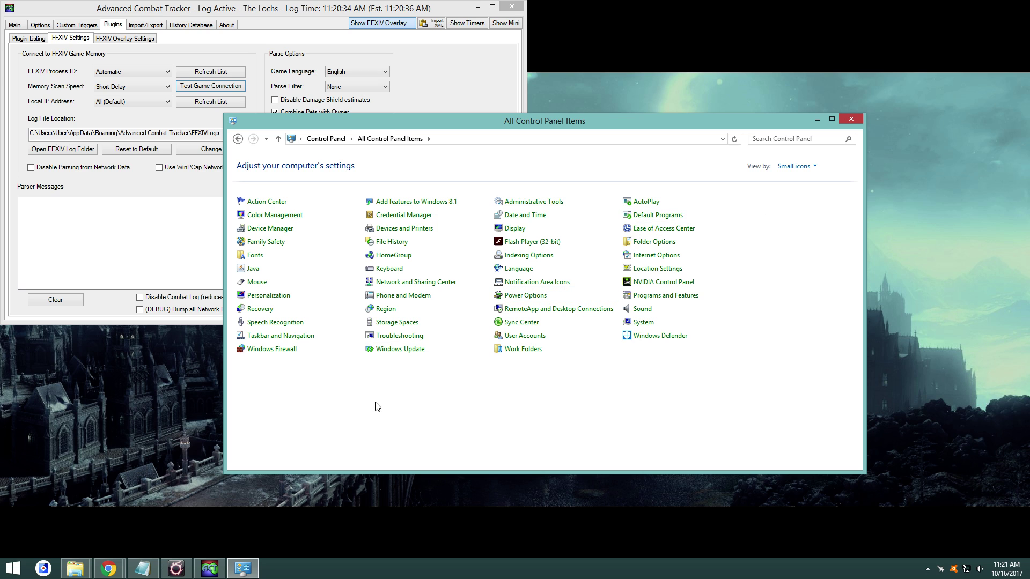
In Windows Firewall, enable changes to the allowed apps list and start browsing for another app to allow.
{"action": "left_click", "coordinate": [275, 349]}
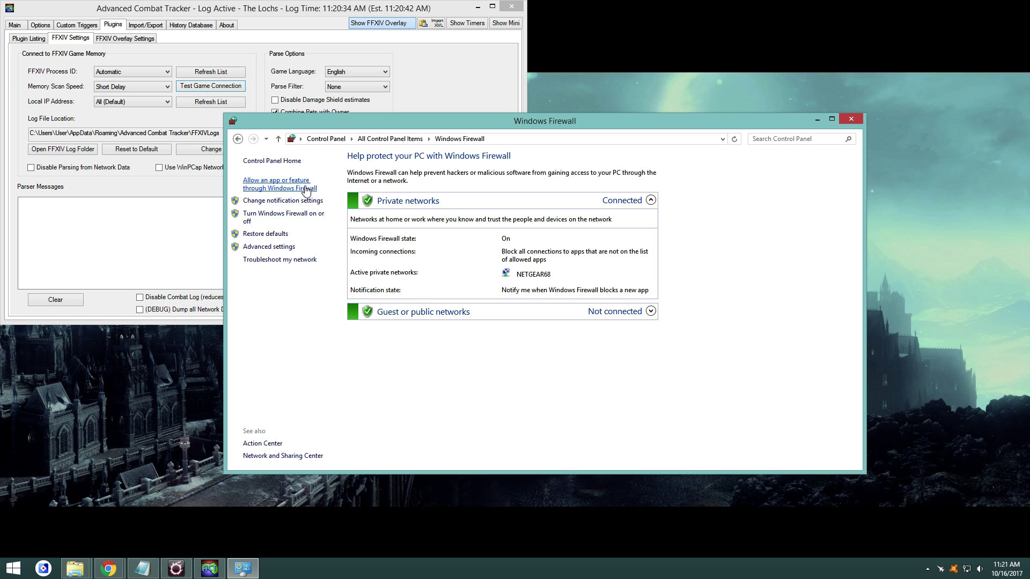
{"action": "left_click", "coordinate": [306, 188]}
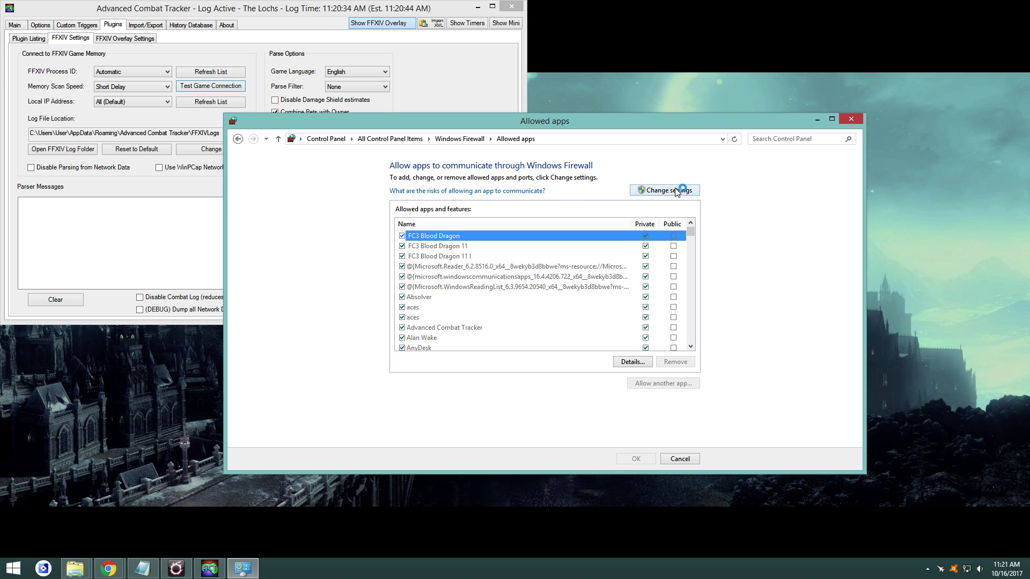
{"action": "left_click", "coordinate": [677, 192]}
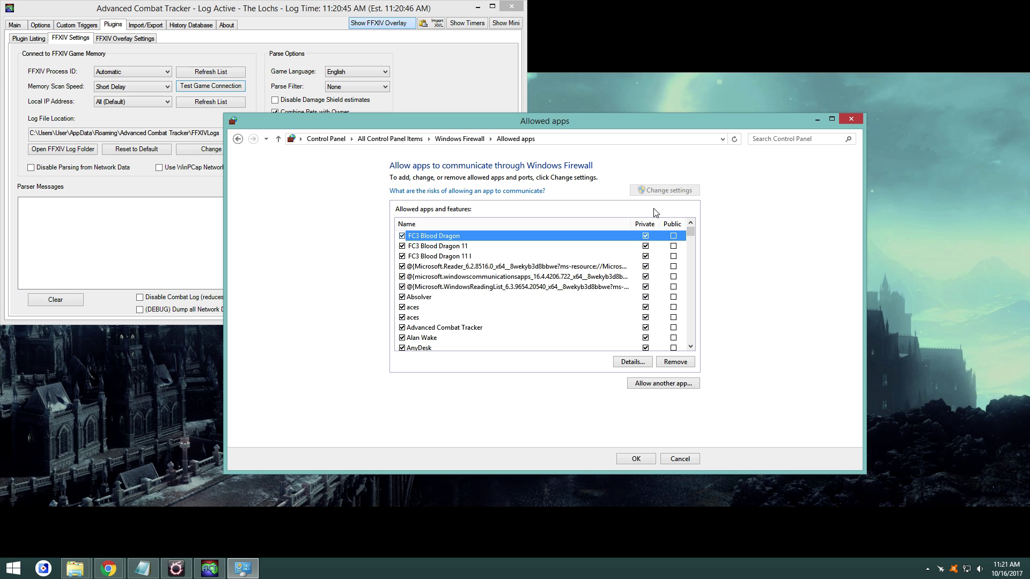
{"action": "left_click", "coordinate": [652, 384]}
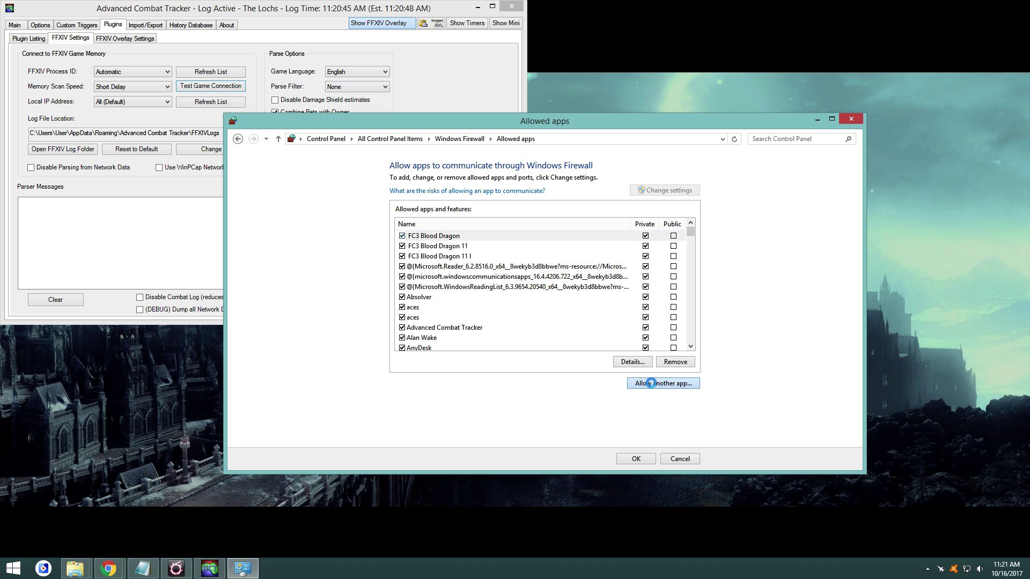
{"action": "left_click", "coordinate": [620, 350]}
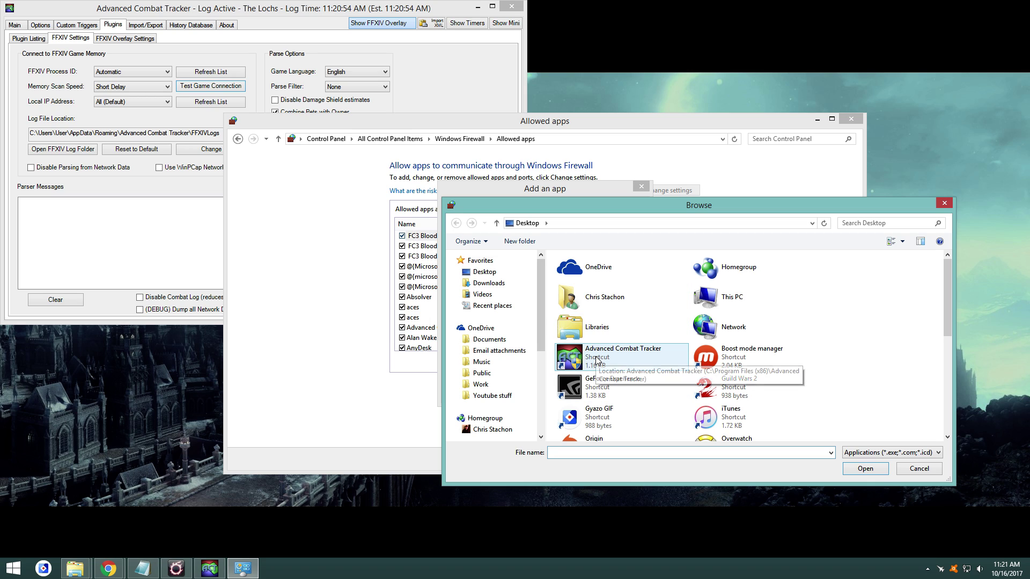
Select the Advanced Combat Tracker shortcut on the Desktop and look through the other Desktop items.
{"action": "left_click", "coordinate": [597, 362]}
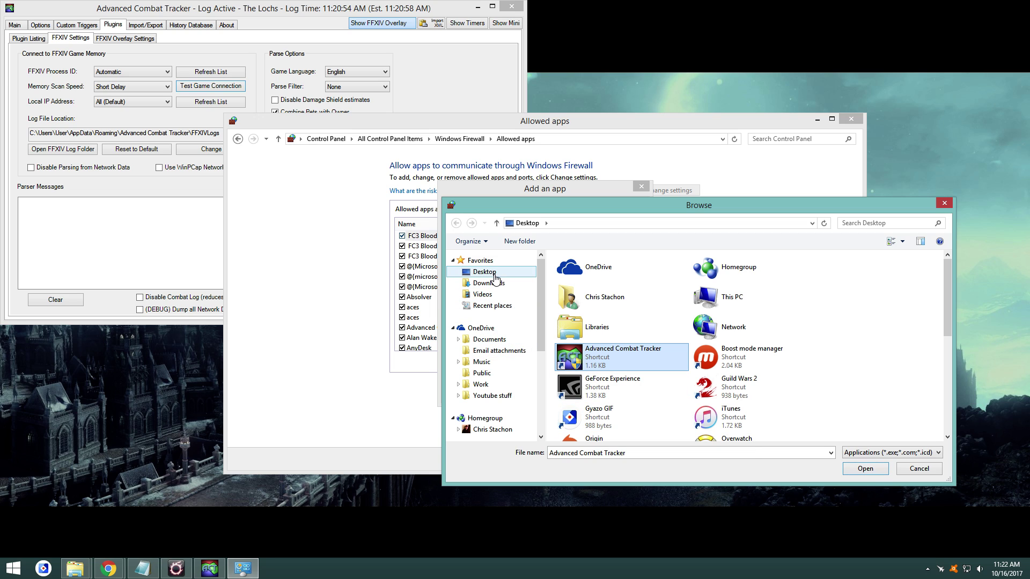
{"action": "scroll", "coordinate": [596, 384], "scroll_direction": "down", "scroll_amount": 2}
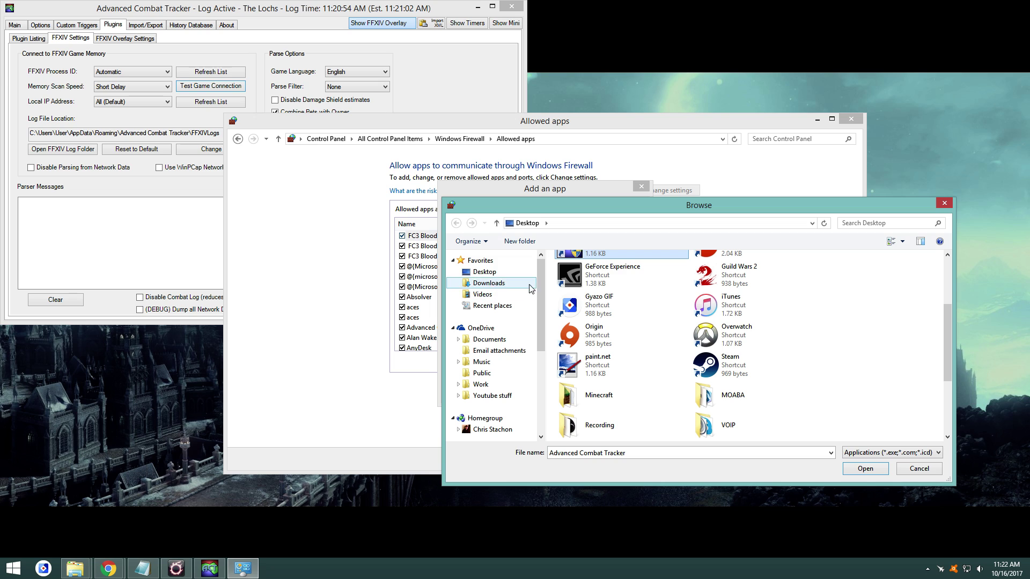
{"action": "scroll", "coordinate": [563, 378], "scroll_direction": "down", "scroll_amount": 3}
{"action": "scroll", "coordinate": [623, 380], "scroll_direction": "up", "scroll_amount": 1}
{"action": "scroll", "coordinate": [622, 380], "scroll_direction": "up", "scroll_amount": 2}
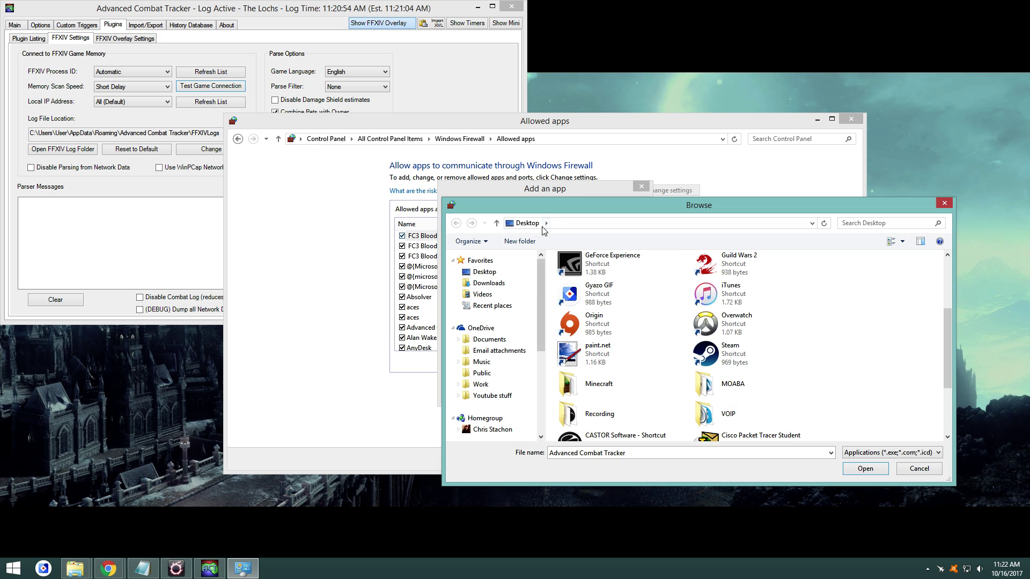
{"action": "left_click", "coordinate": [485, 273]}
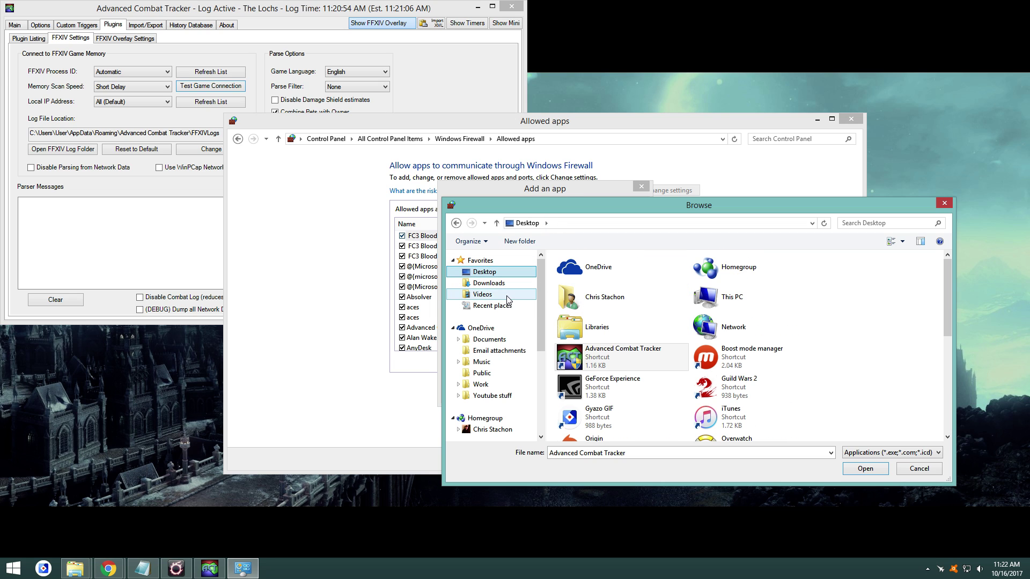
Browse to C:\Program Files (x86)\Advanced Combat Tracker to find the application to allow through the firewall.
{"action": "double_click", "coordinate": [596, 328]}
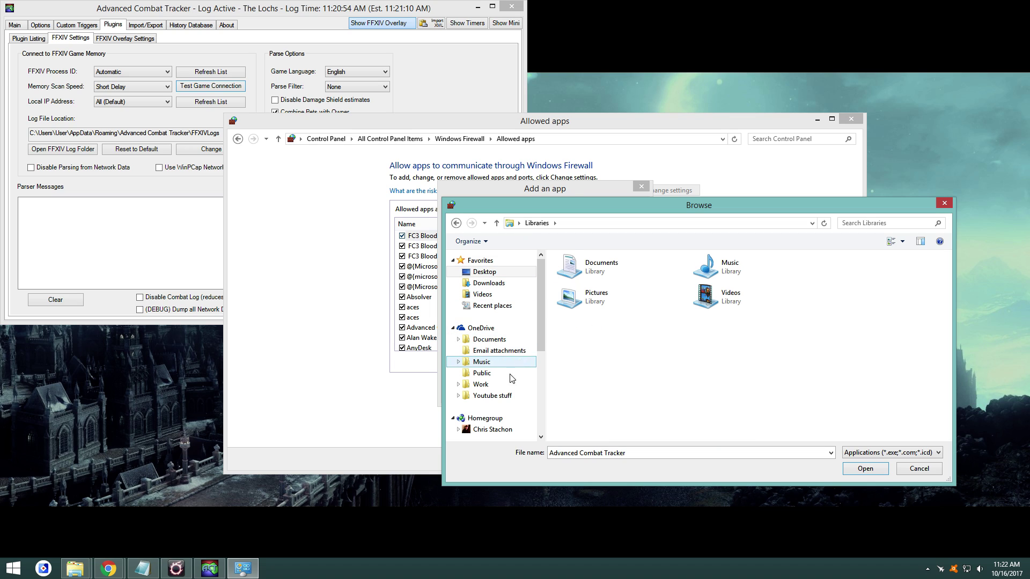
{"action": "scroll", "coordinate": [518, 354], "scroll_direction": "down", "scroll_amount": 4}
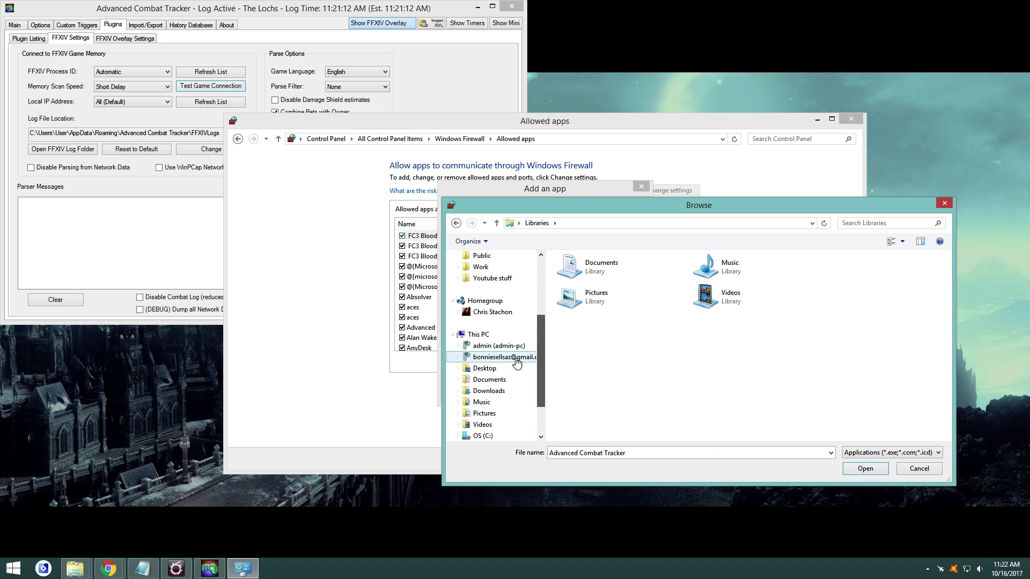
{"action": "left_click", "coordinate": [479, 335]}
{"action": "double_click", "coordinate": [586, 396]}
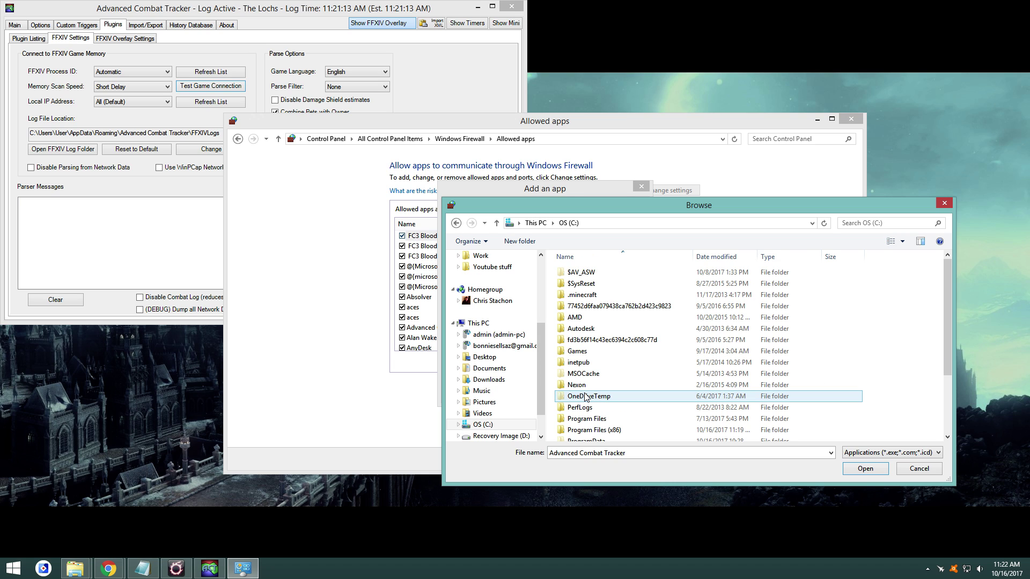
{"action": "double_click", "coordinate": [632, 433]}
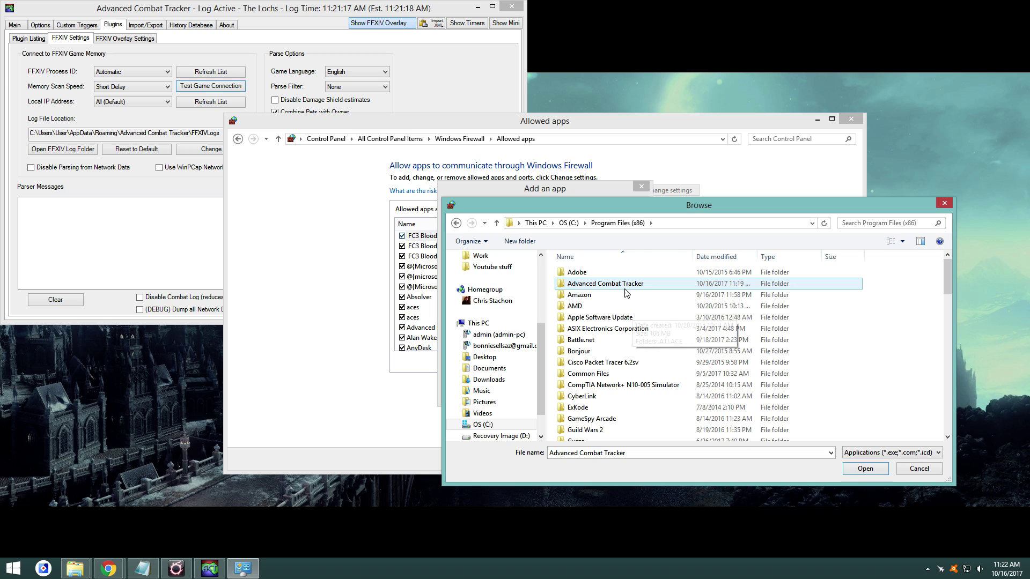
{"action": "double_click", "coordinate": [622, 285]}
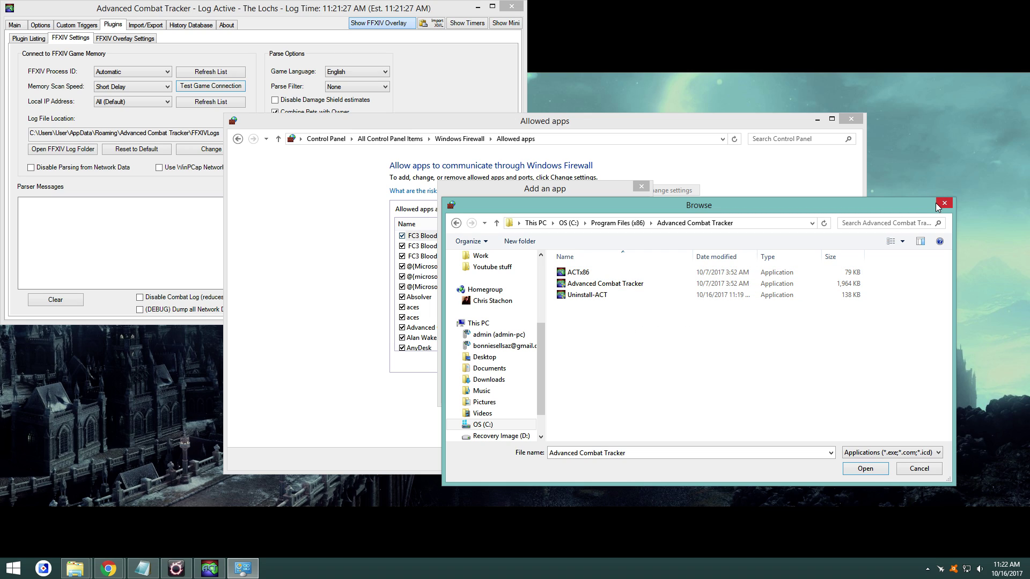
Cancel adding the app to the firewall's allowed list, leave the allowed apps page and close Windows Firewall.
{"action": "left_click", "coordinate": [944, 204]}
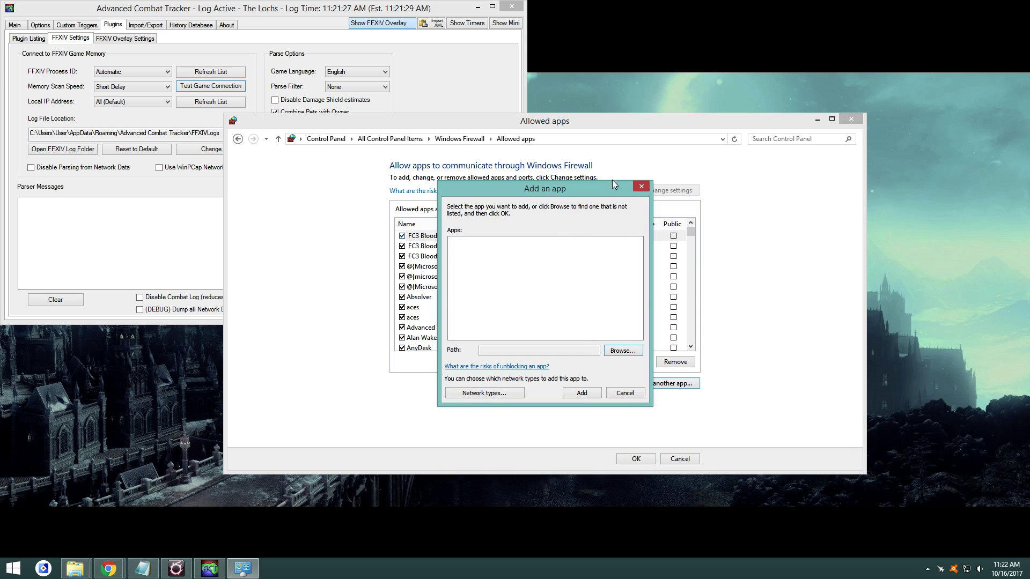
{"action": "left_click", "coordinate": [646, 186]}
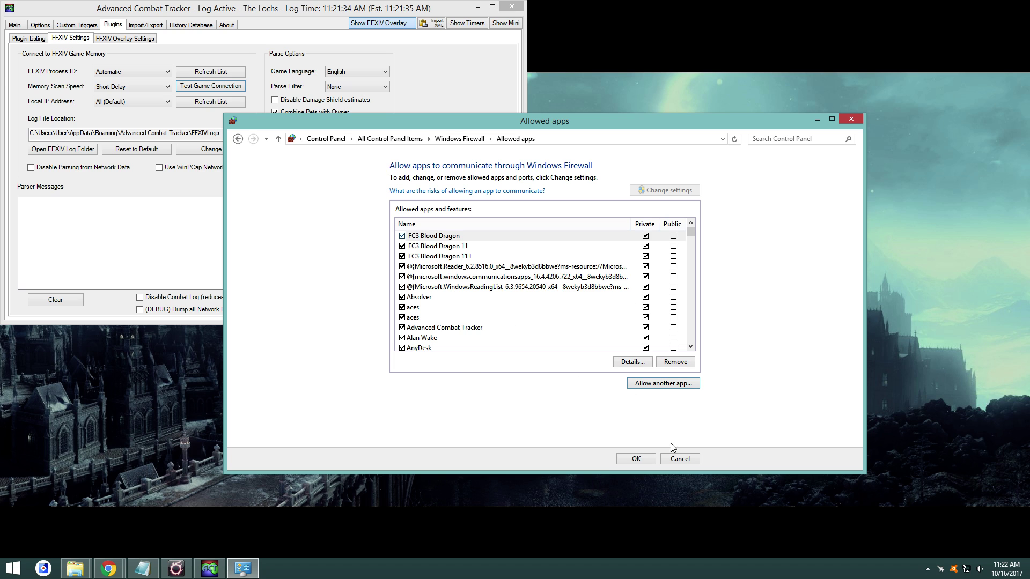
{"action": "left_click", "coordinate": [679, 460]}
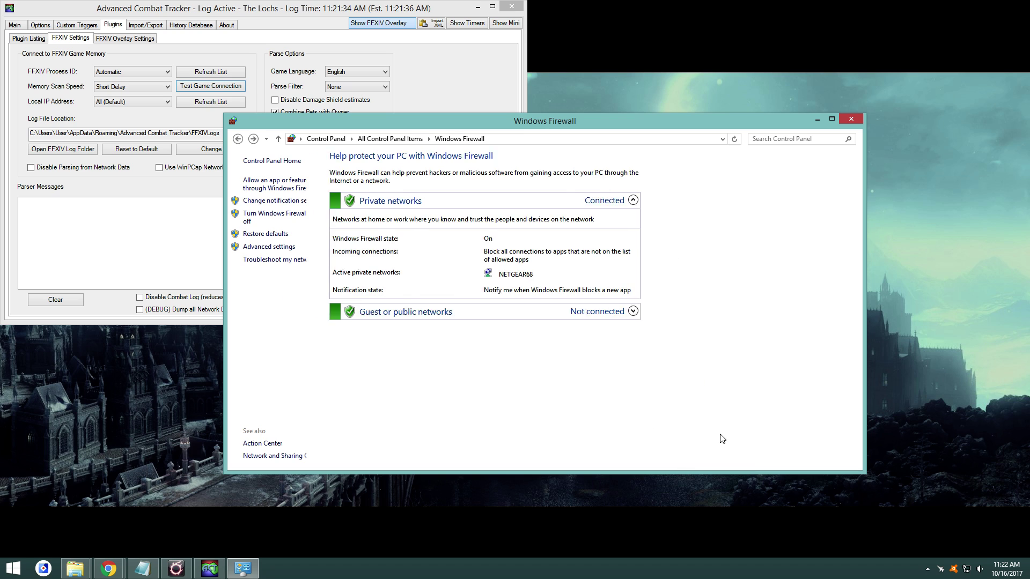
{"action": "left_click", "coordinate": [853, 120]}
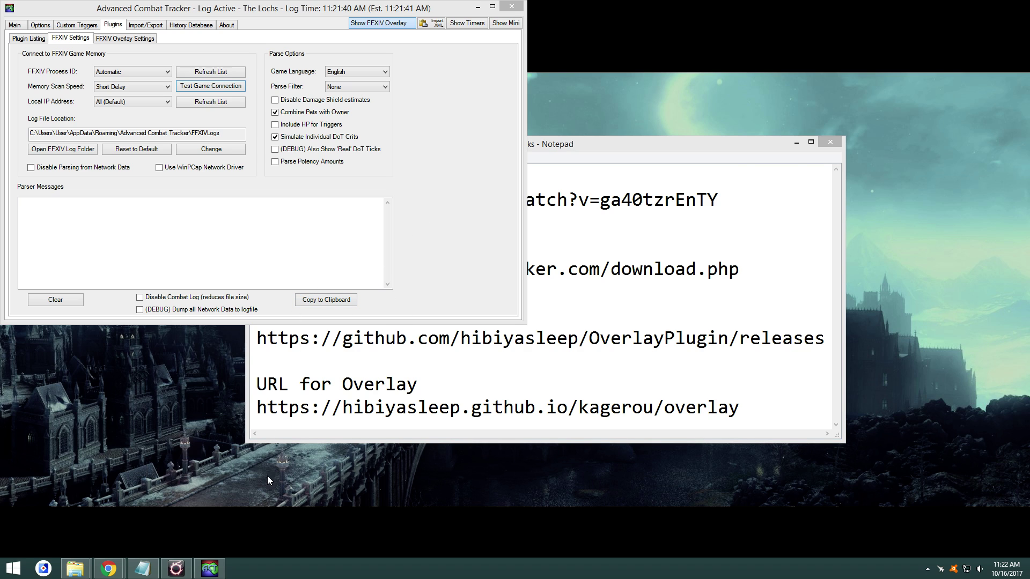
Close Advanced Combat Tracker and view the OverlayPlugin 0.3.3.14 downloads on the GitHub releases page listed in the Links note.
{"action": "left_click", "coordinate": [491, 5]}
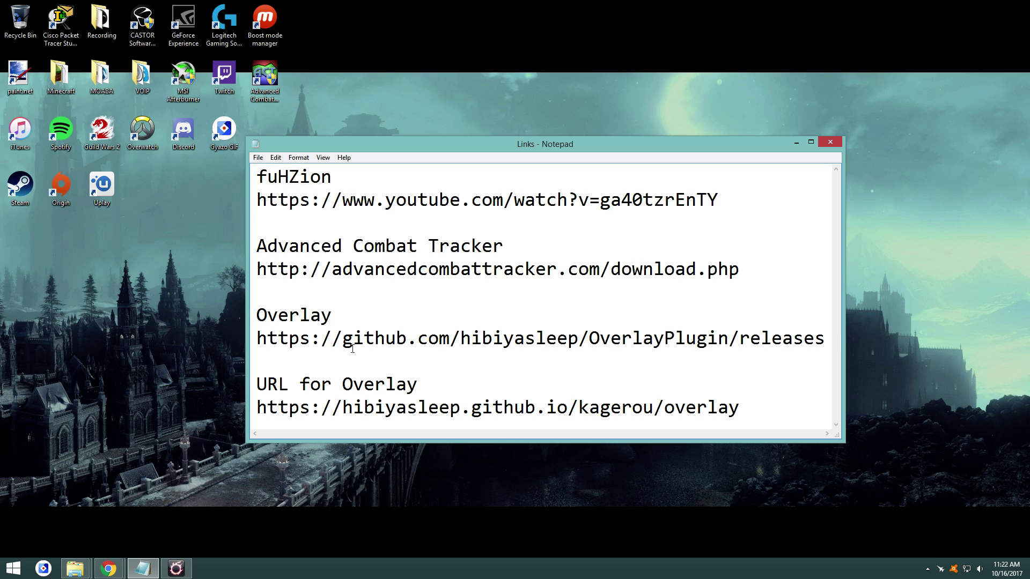
{"action": "left_click_drag", "start_coordinate": [254, 339], "coordinate": [816, 338]}
{"action": "left_click", "coordinate": [816, 338]}
{"action": "mouse_move", "coordinate": [108, 569]}
{"action": "left_click", "coordinate": [64, 507]}
{"action": "left_click", "coordinate": [170, 4]}
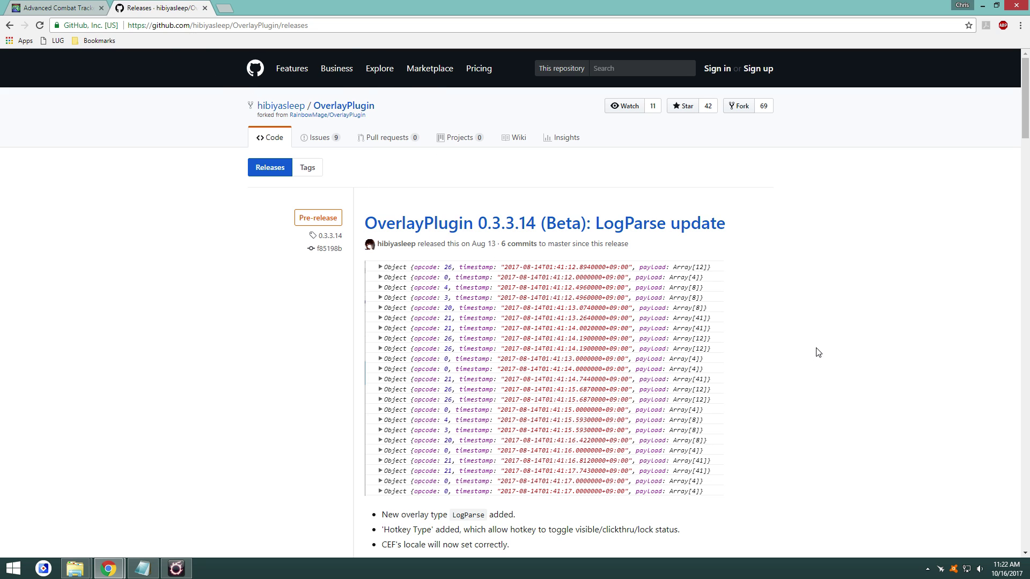
{"action": "scroll", "coordinate": [818, 353], "scroll_direction": "down", "scroll_amount": 6}
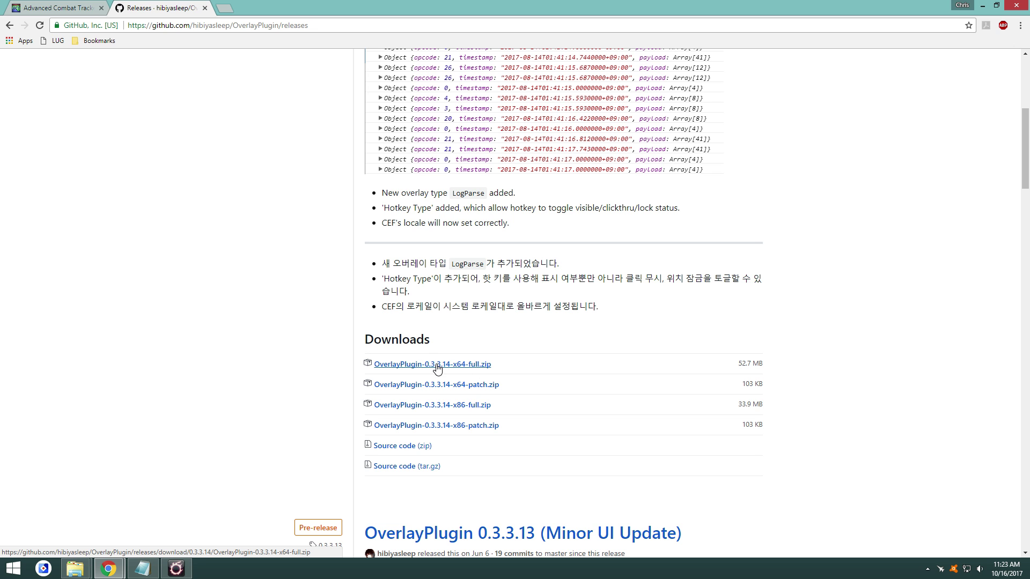
Unblock the OverlayPlugin-0.3.3.14-x64-full archive in the Downloads folder through its file properties.
{"action": "left_click", "coordinate": [75, 569]}
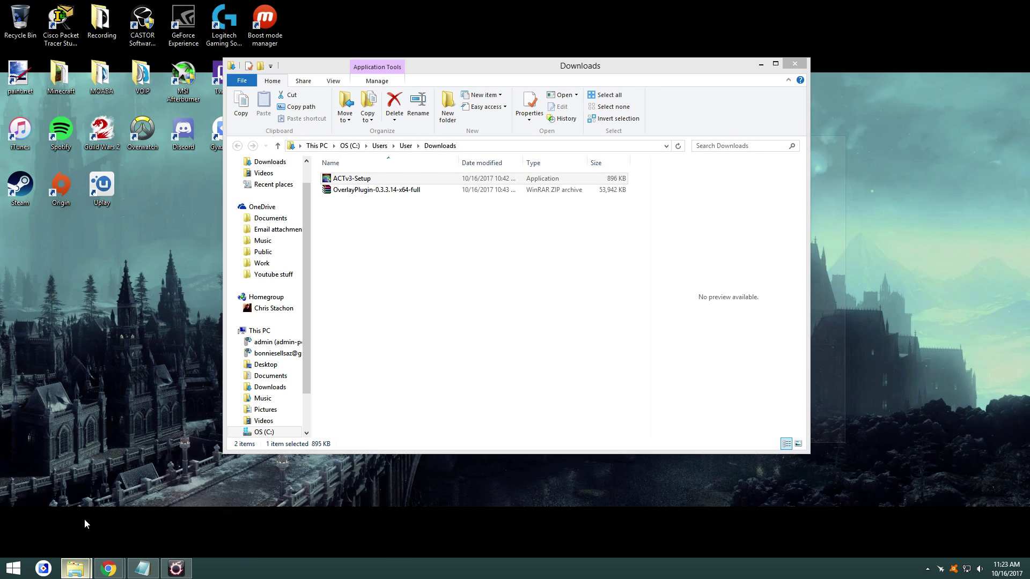
{"action": "left_click", "coordinate": [85, 518]}
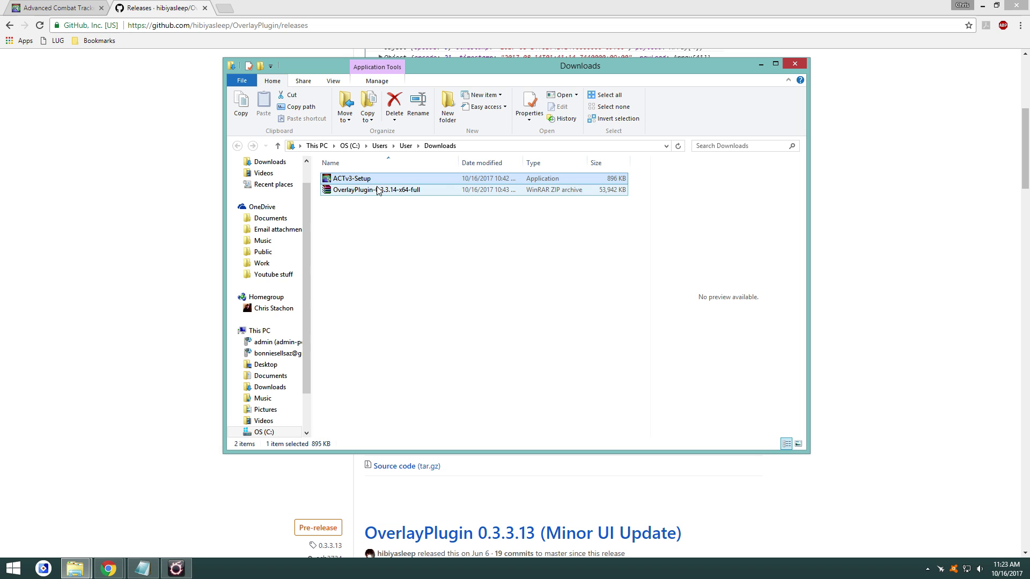
{"action": "left_click", "coordinate": [982, 5]}
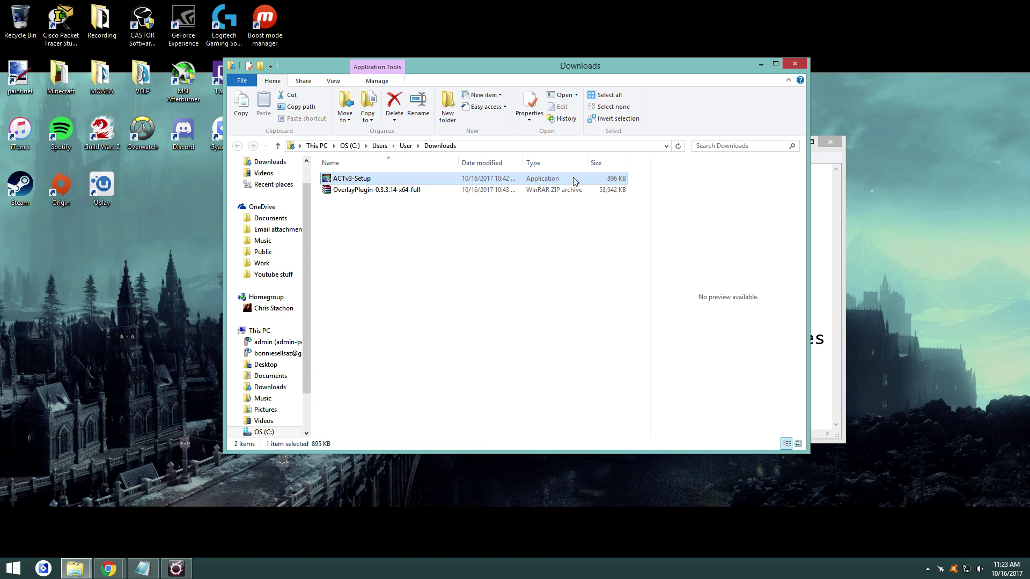
{"action": "left_click", "coordinate": [354, 191]}
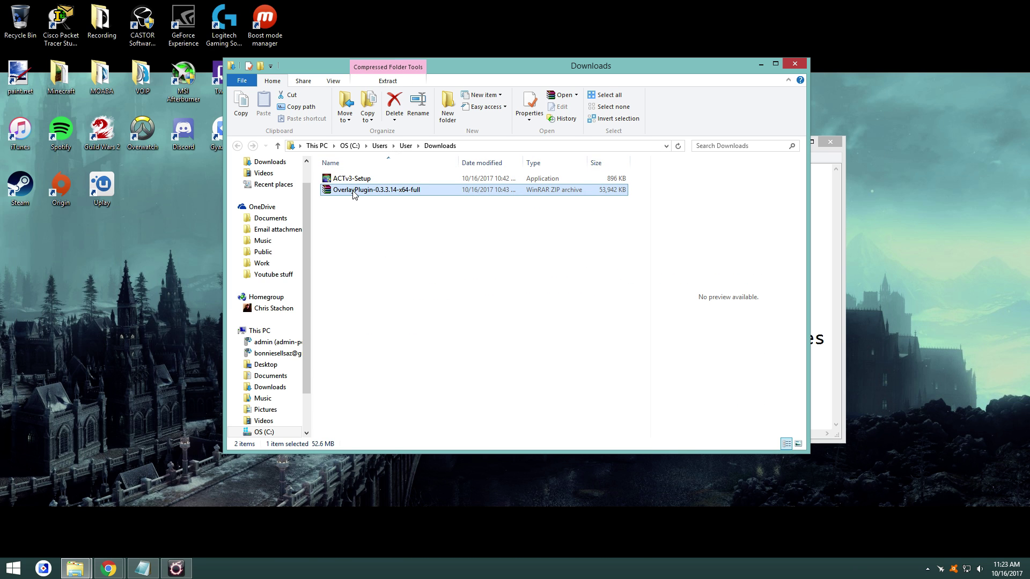
{"action": "right_click", "coordinate": [384, 194]}
{"action": "left_click", "coordinate": [424, 370]}
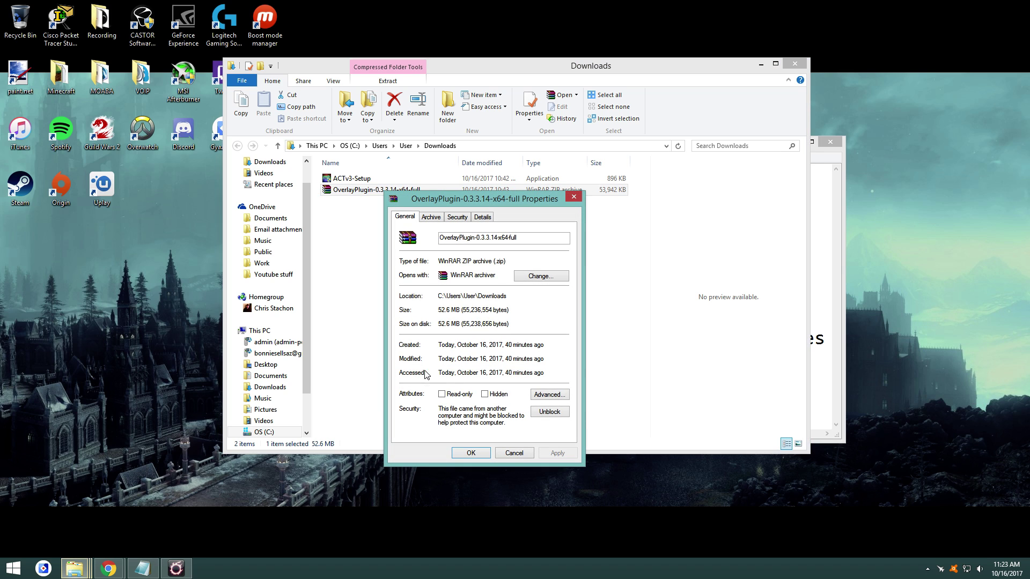
{"action": "left_click", "coordinate": [554, 412]}
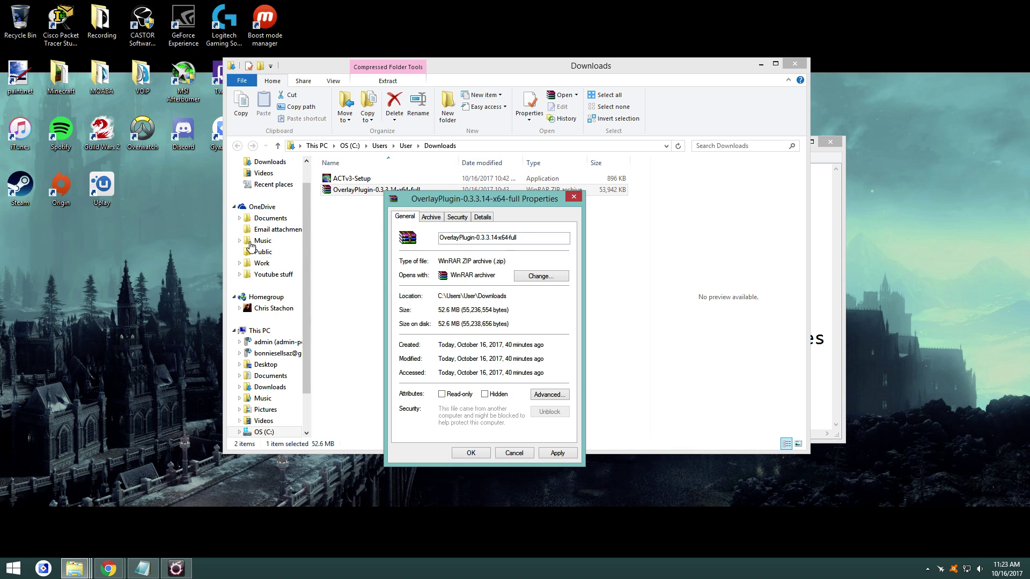
{"action": "left_click", "coordinate": [471, 453]}
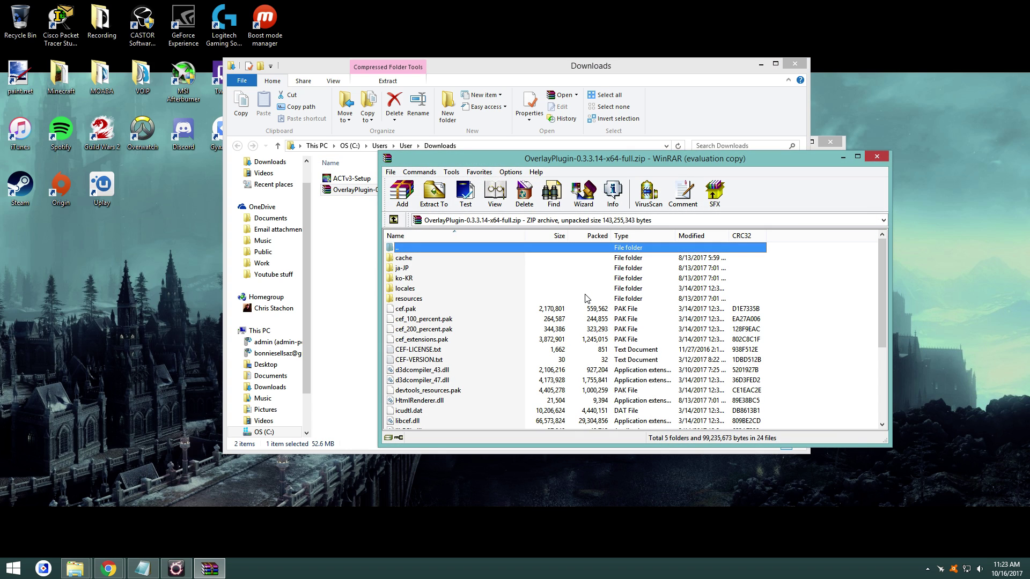
Close the Downloads folder and arrange a This PC window beside the OverlayPlugin archive opened in WinRAR.
{"action": "left_click", "coordinate": [713, 258]}
{"action": "left_click", "coordinate": [794, 64]}
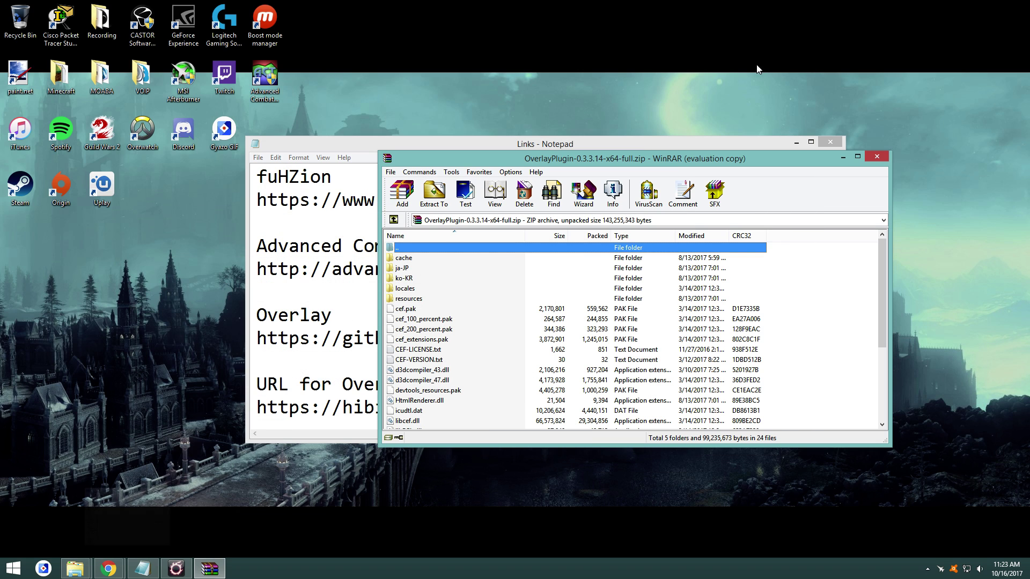
{"action": "mouse_move", "coordinate": [75, 569]}
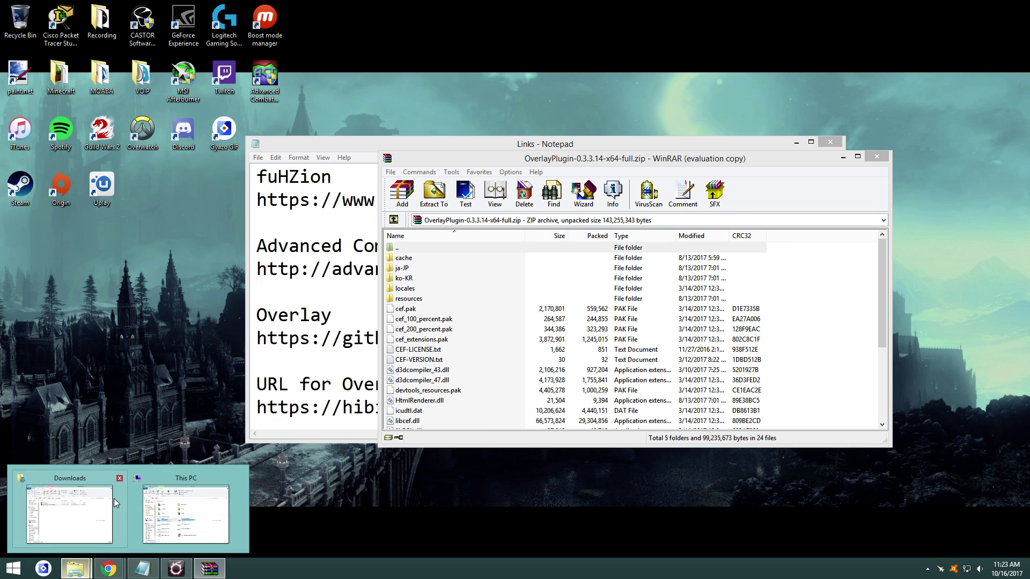
{"action": "left_click", "coordinate": [193, 499]}
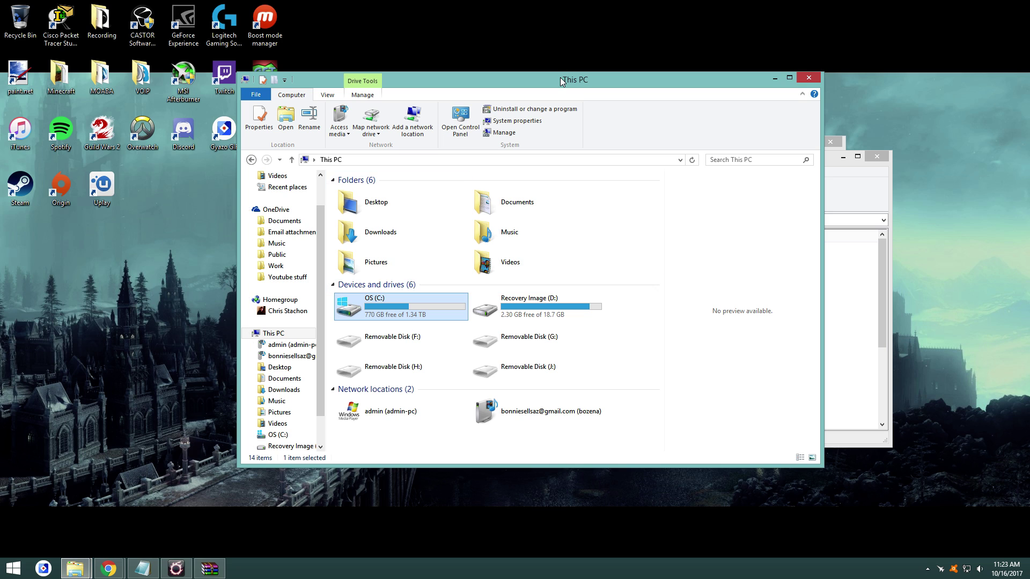
{"action": "left_click_drag", "start_coordinate": [562, 81], "coordinate": [349, 79]}
{"action": "left_click", "coordinate": [713, 163]}
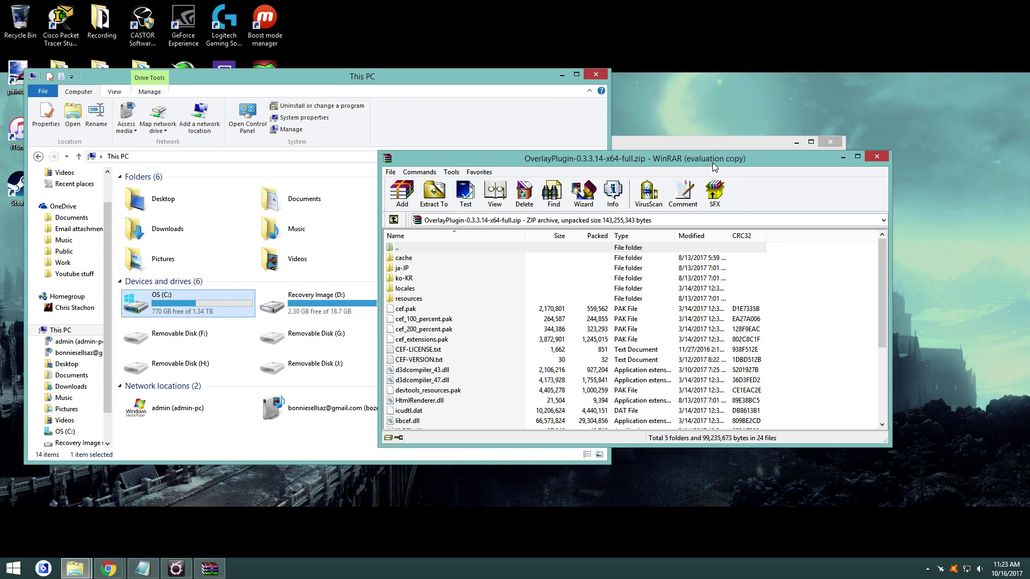
{"action": "left_click_drag", "start_coordinate": [714, 167], "coordinate": [834, 136]}
Browse to C:\Program Files (x86)\Advanced Combat Tracker in File Explorer.
{"action": "left_click", "coordinate": [230, 320]}
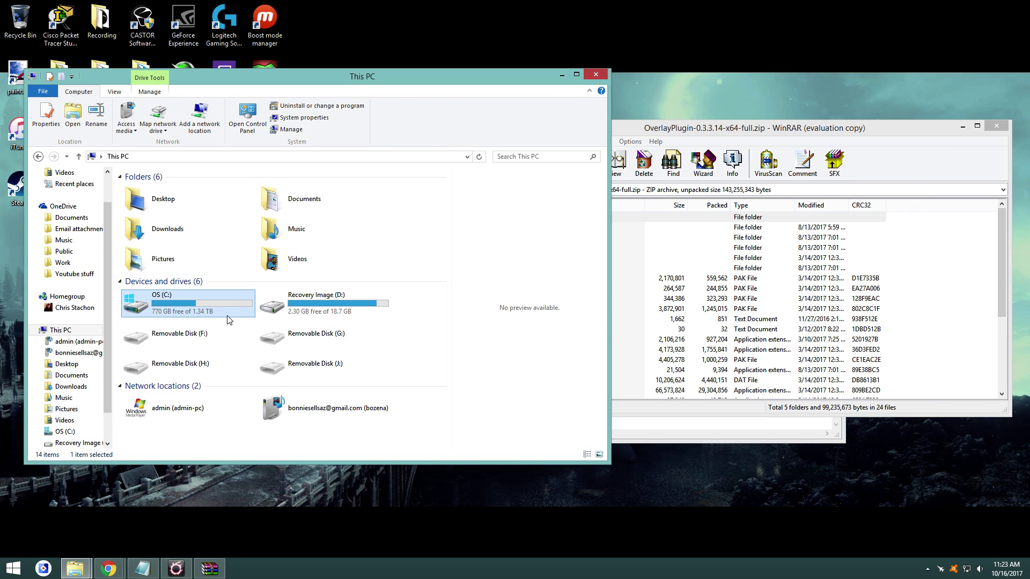
{"action": "double_click", "coordinate": [233, 306]}
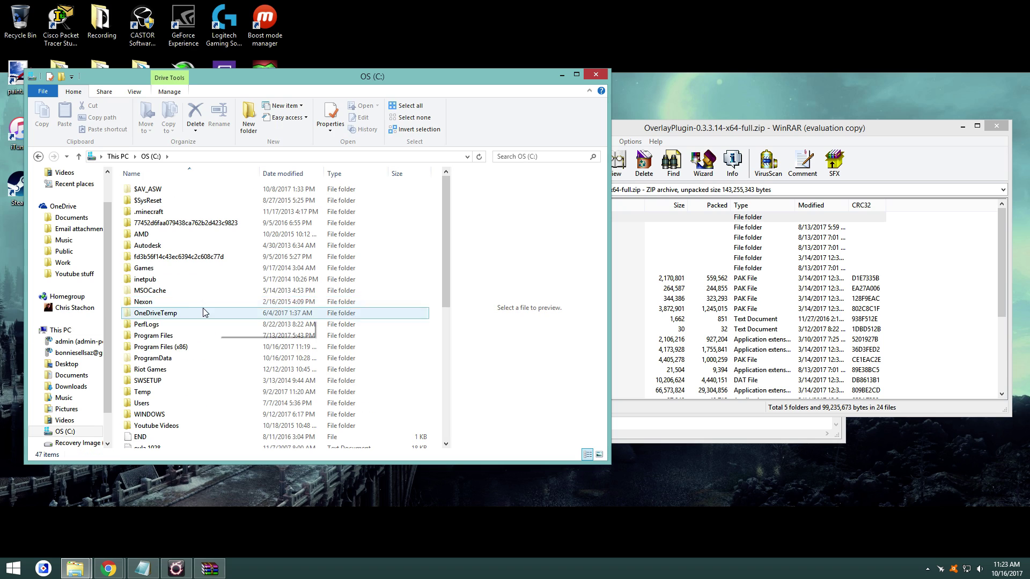
{"action": "double_click", "coordinate": [185, 349]}
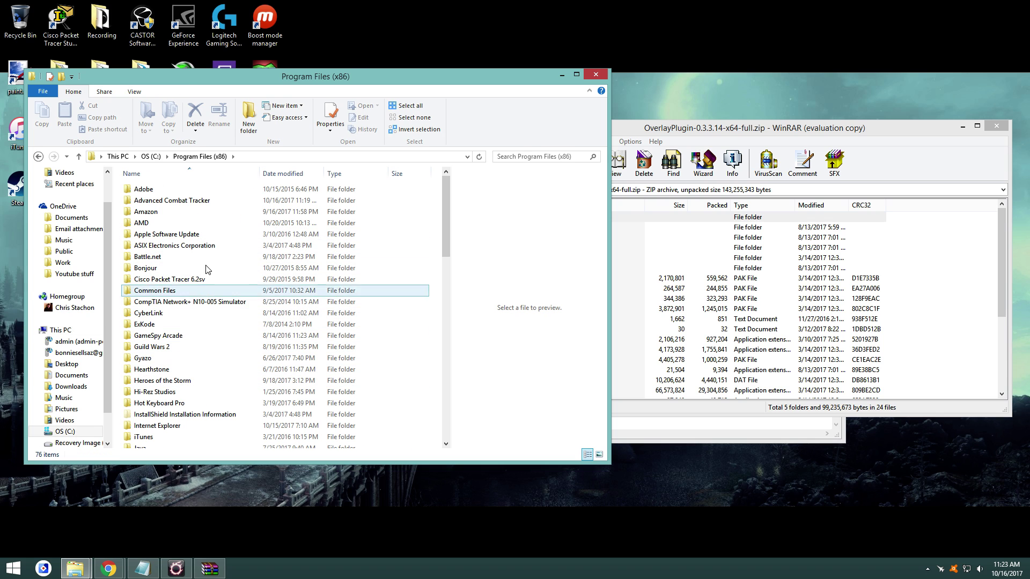
{"action": "double_click", "coordinate": [189, 209]}
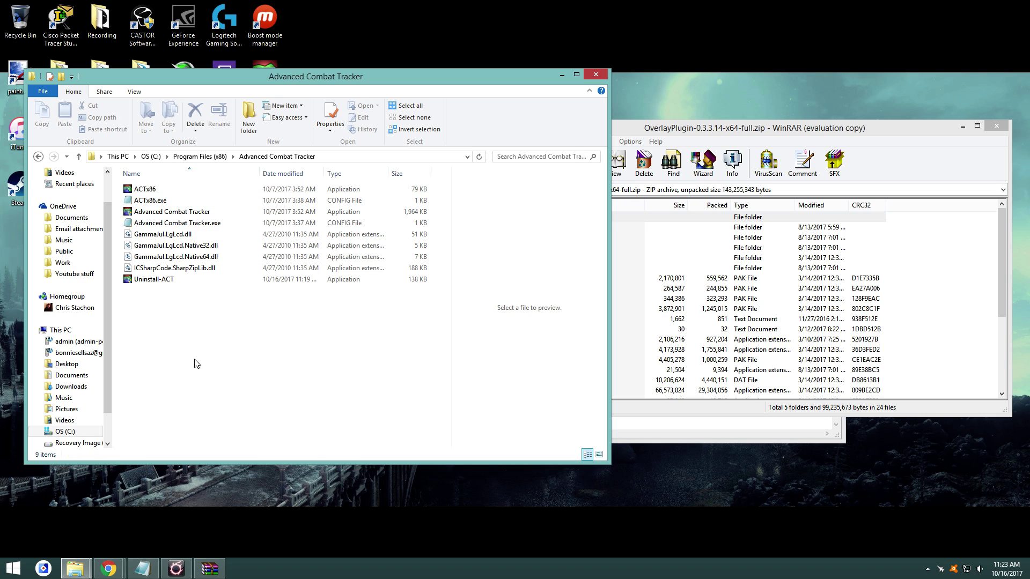
Create a new folder named Overlay inside the Advanced Combat Tracker folder.
{"action": "right_click", "coordinate": [210, 336]}
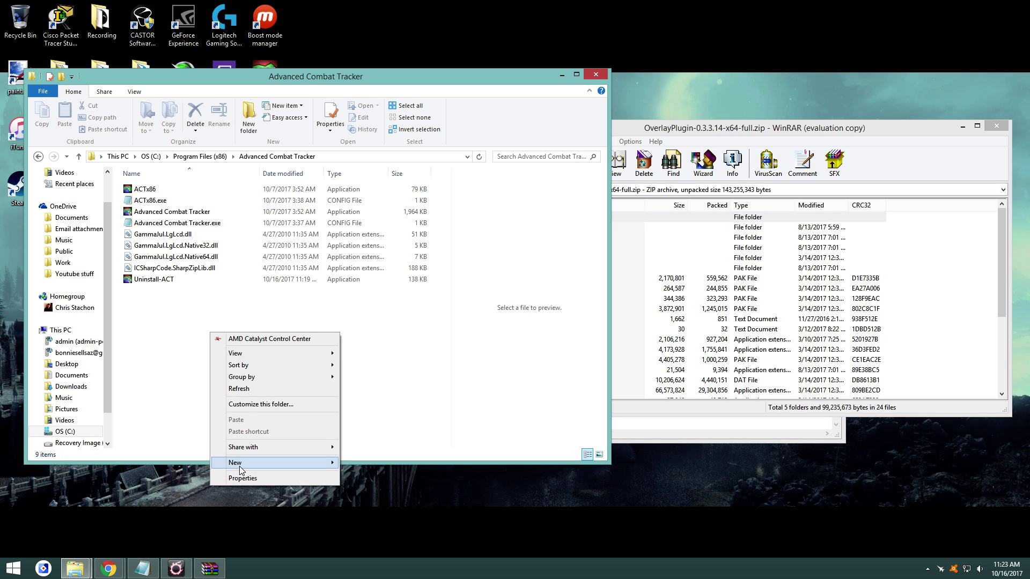
{"action": "mouse_move", "coordinate": [240, 465]}
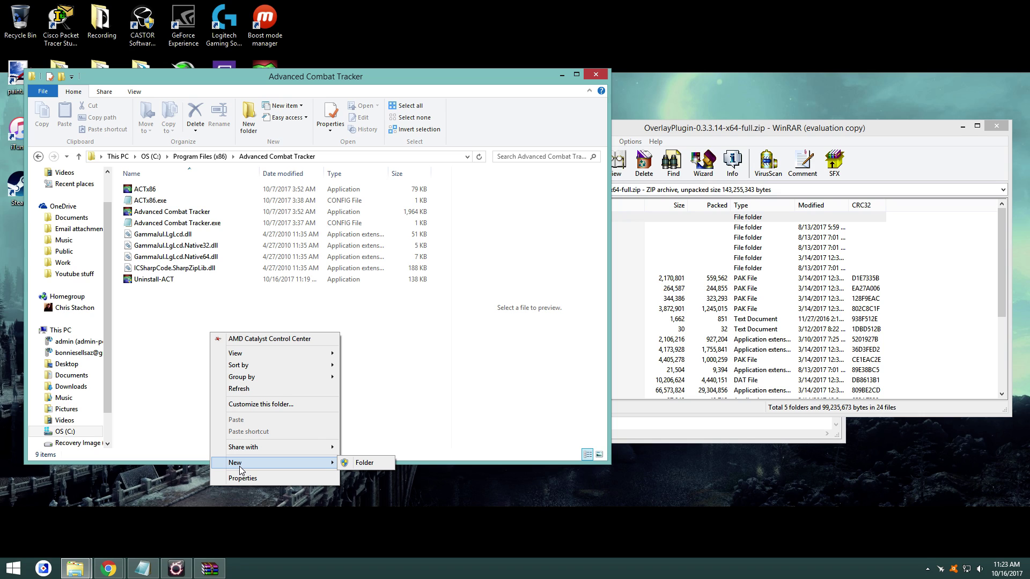
{"action": "left_click", "coordinate": [365, 462]}
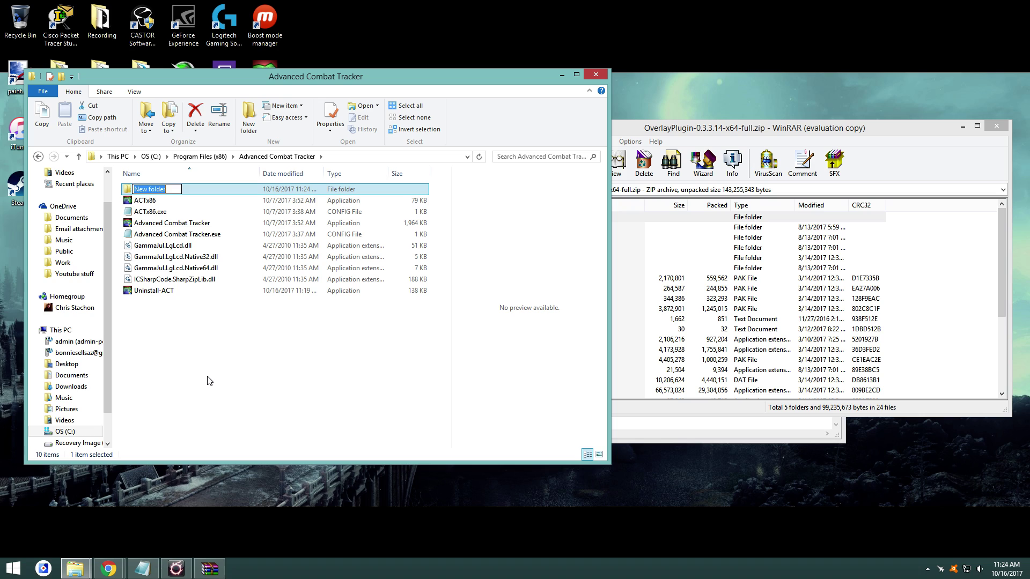
{"action": "type", "text": "Overlay"}
{"action": "key", "text": "Return"}
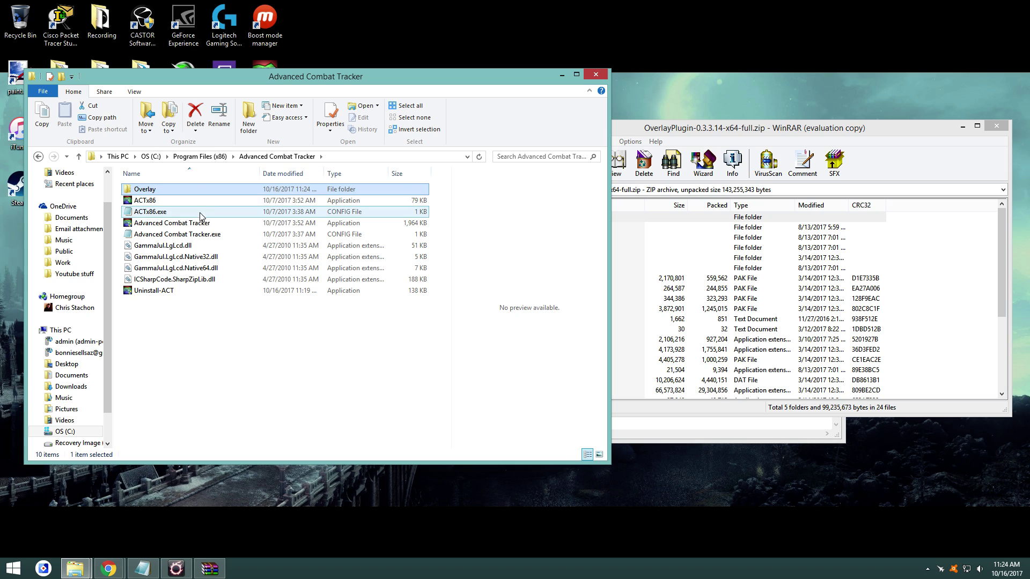
Extract all folders and files from the OverlayPlugin archive, from cache to Xilium.CefGlue.dll, into the new Overlay folder.
{"action": "double_click", "coordinate": [168, 188]}
{"action": "left_click", "coordinate": [769, 136]}
{"action": "left_click", "coordinate": [552, 228]}
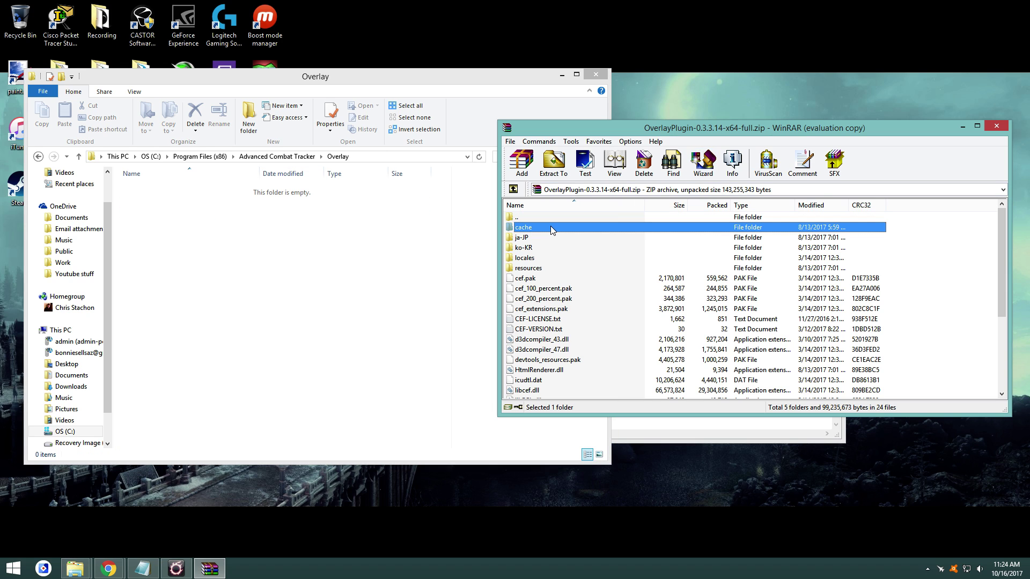
{"action": "left_click_drag", "start_coordinate": [1002, 239], "coordinate": [1001, 349]}
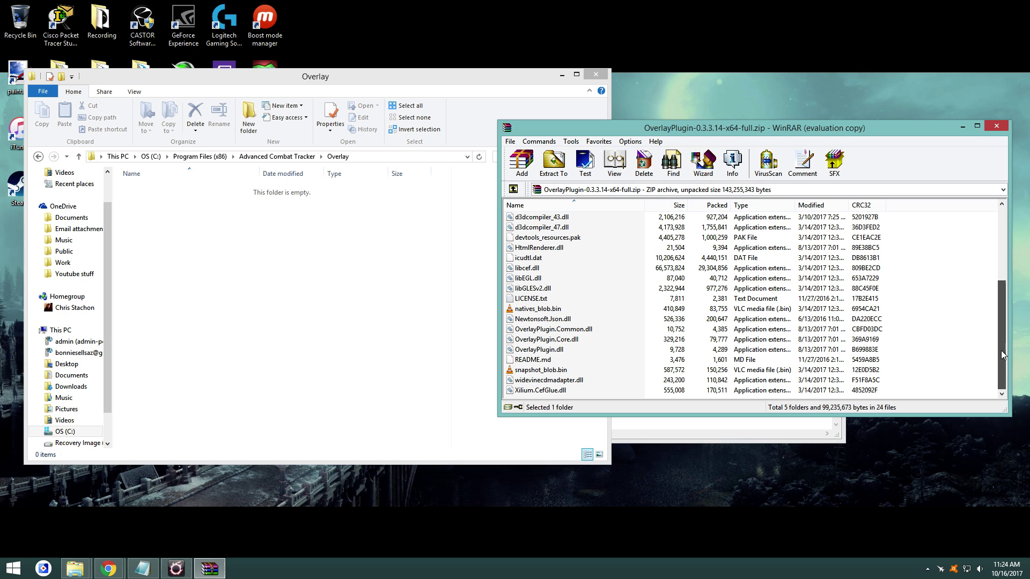
{"action": "left_click", "coordinate": [531, 391], "text": "shift"}
{"action": "left_click_drag", "start_coordinate": [553, 381], "coordinate": [175, 317]}
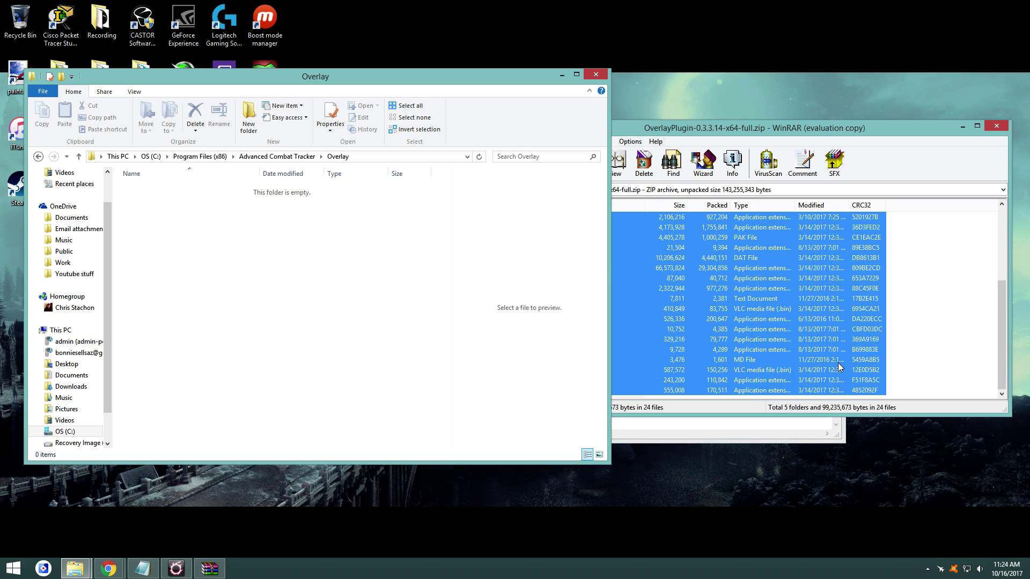
{"action": "left_click", "coordinate": [477, 233]}
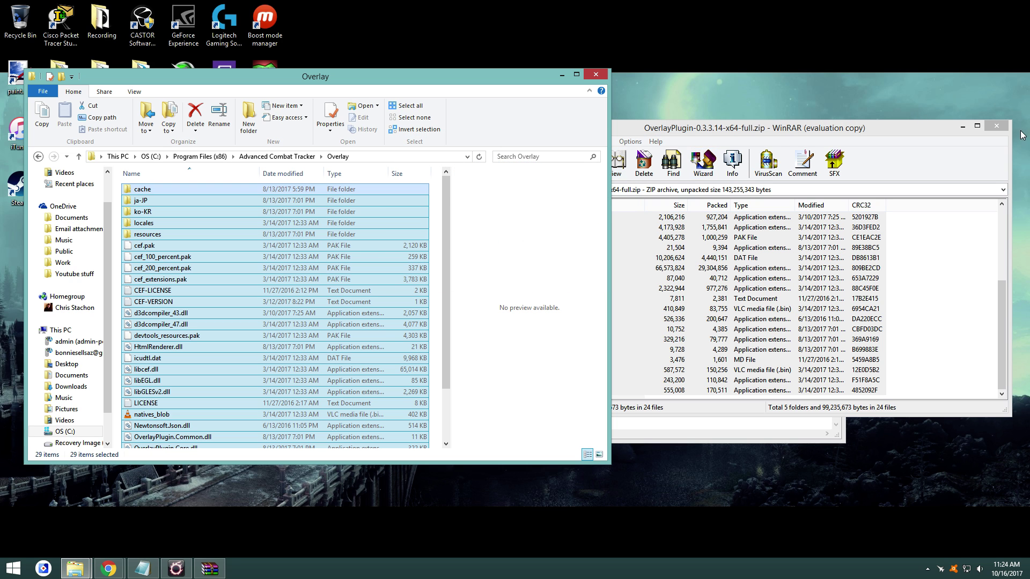
Close the WinRAR archive window and the Overlay folder window.
{"action": "left_click", "coordinate": [209, 569]}
{"action": "key", "text": "alt+F4"}
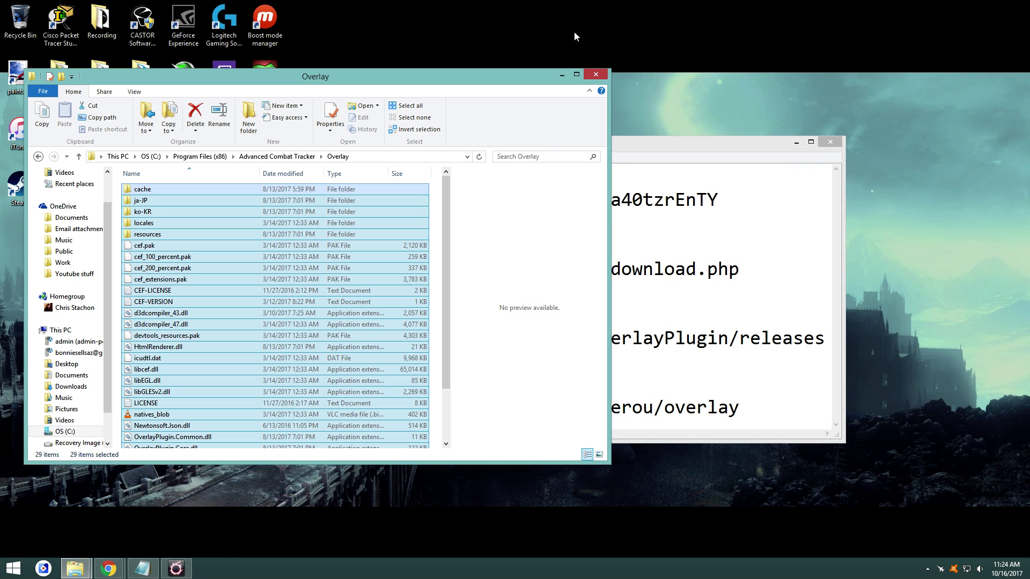
{"action": "left_click", "coordinate": [593, 74]}
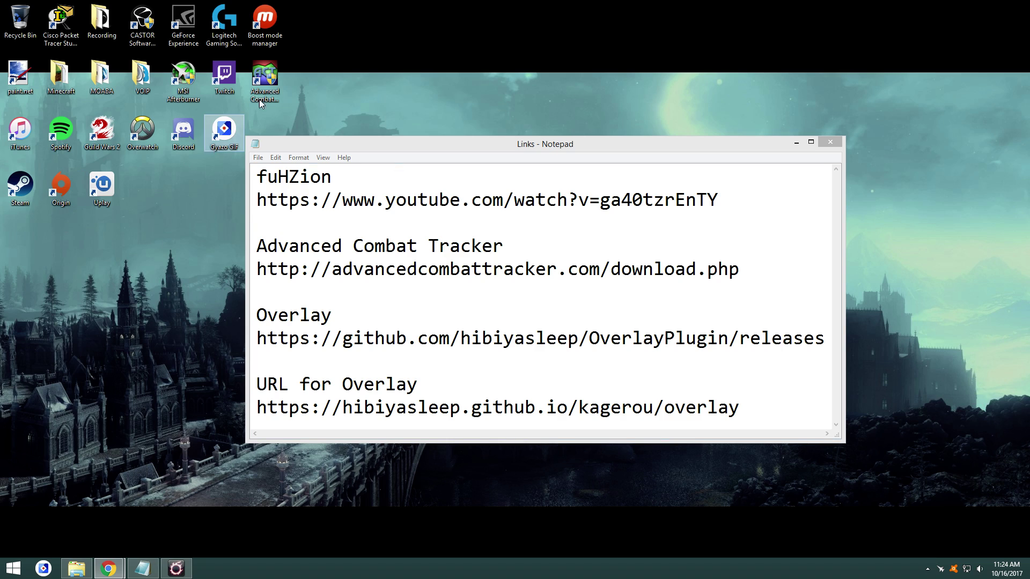
Reopen Advanced Combat Tracker, move its window toward the middle of the desktop and display the plugin listing.
{"action": "double_click", "coordinate": [263, 85]}
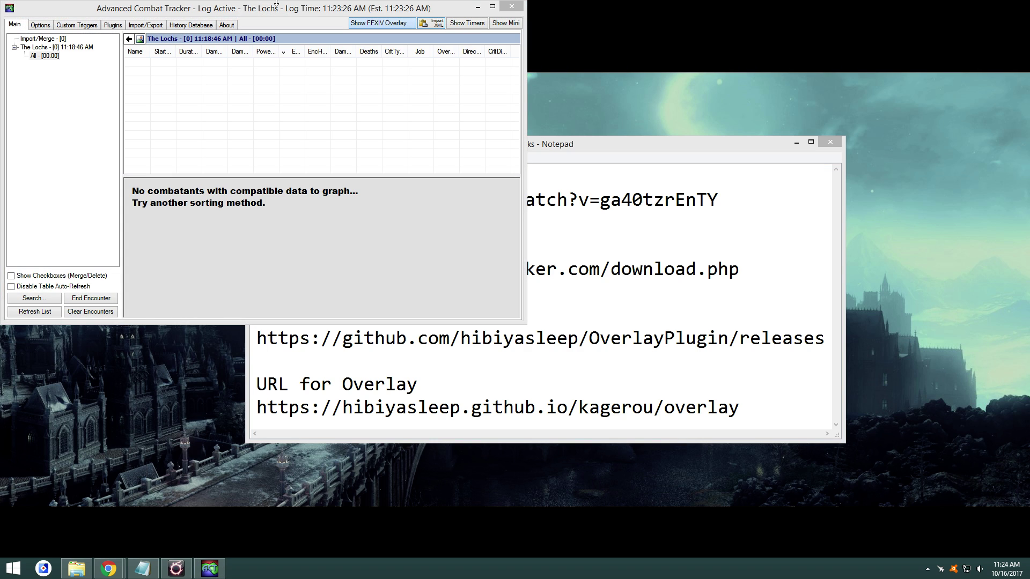
{"action": "left_click_drag", "start_coordinate": [276, 12], "coordinate": [479, 142]}
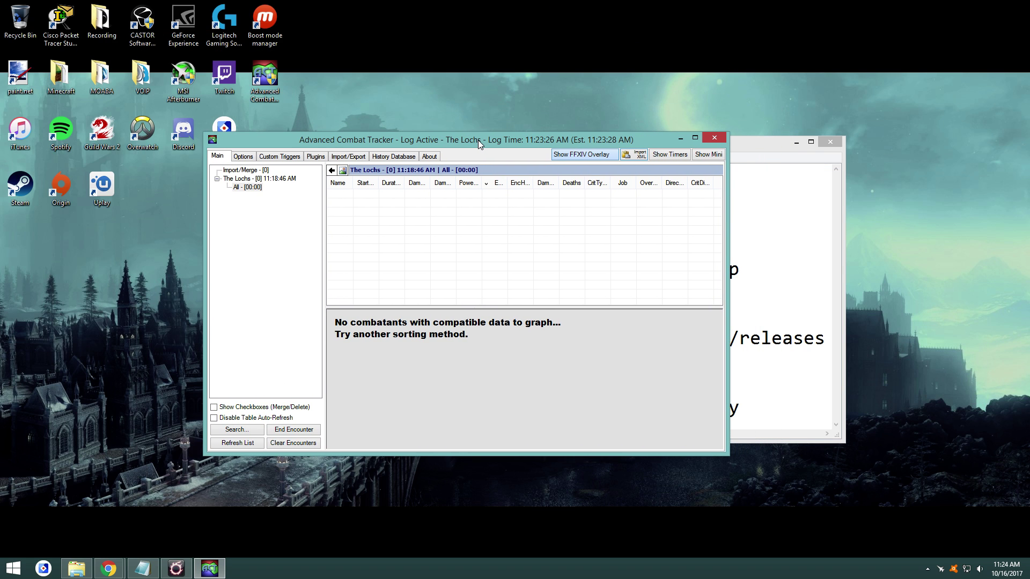
{"action": "left_click", "coordinate": [316, 156]}
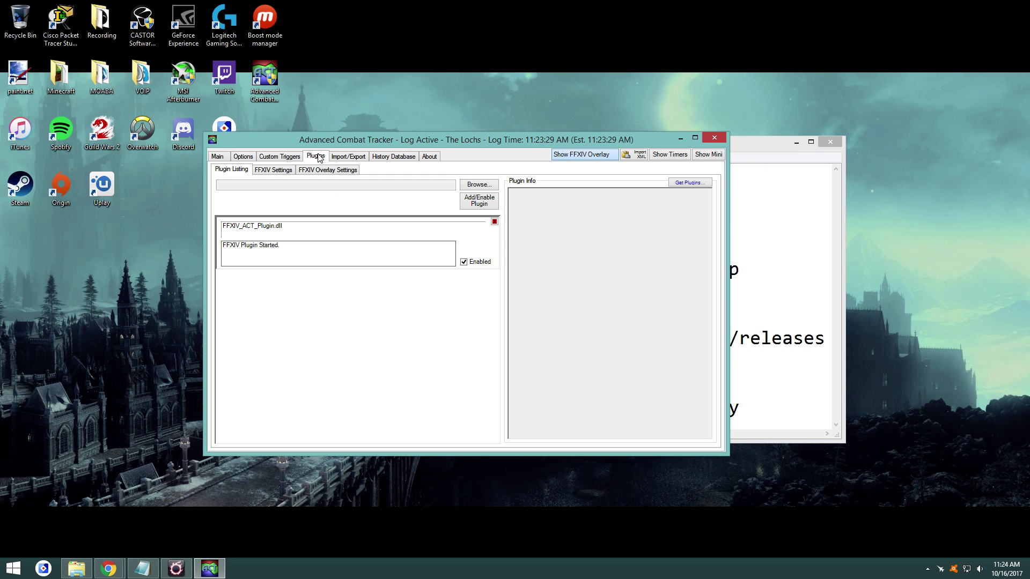
Add OverlayPlugin.dll from the Overlay folder inside the Advanced Combat Tracker folder as an enabled plugin.
{"action": "left_click", "coordinate": [474, 187]}
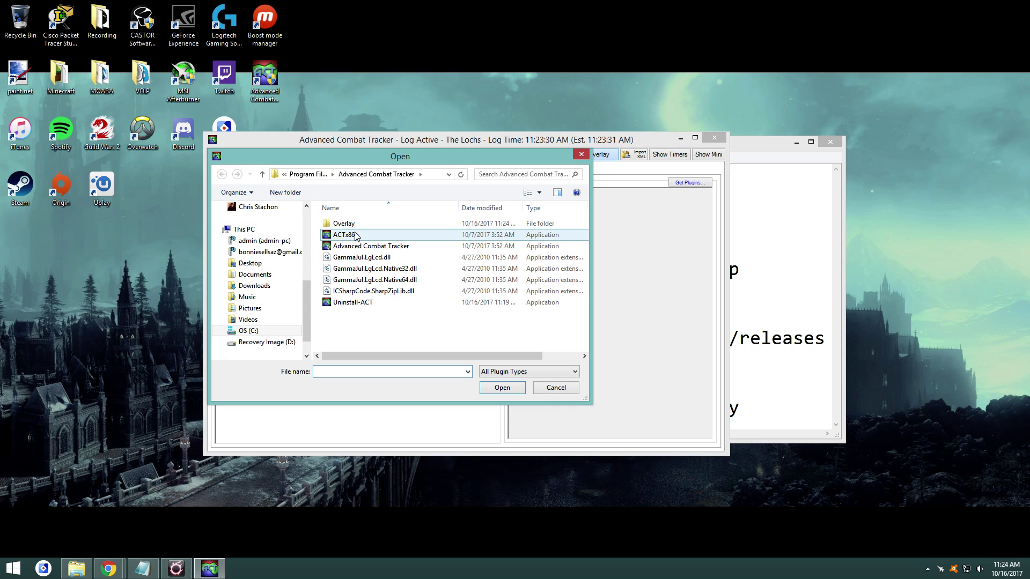
{"action": "double_click", "coordinate": [357, 228]}
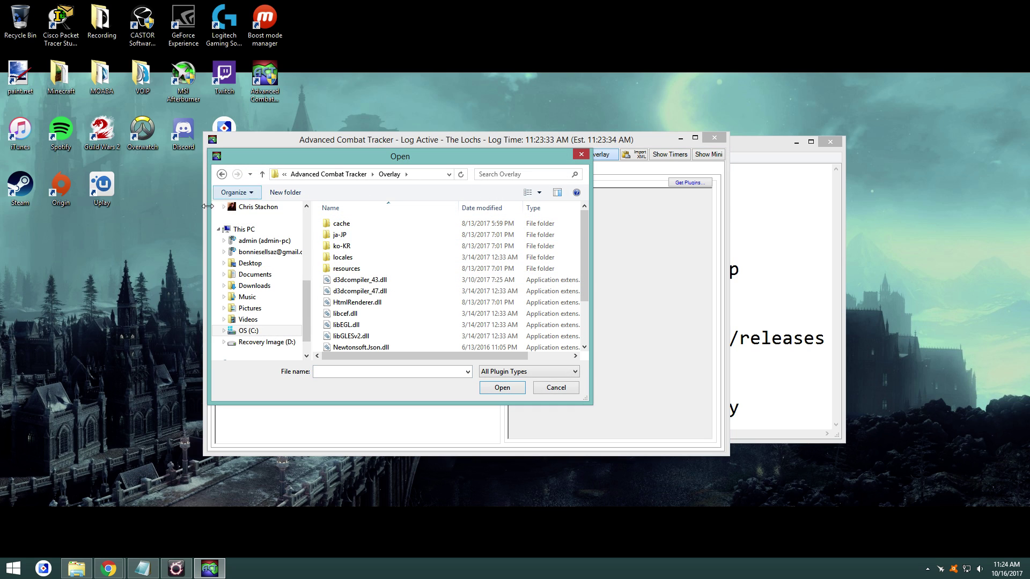
{"action": "left_click", "coordinate": [221, 174]}
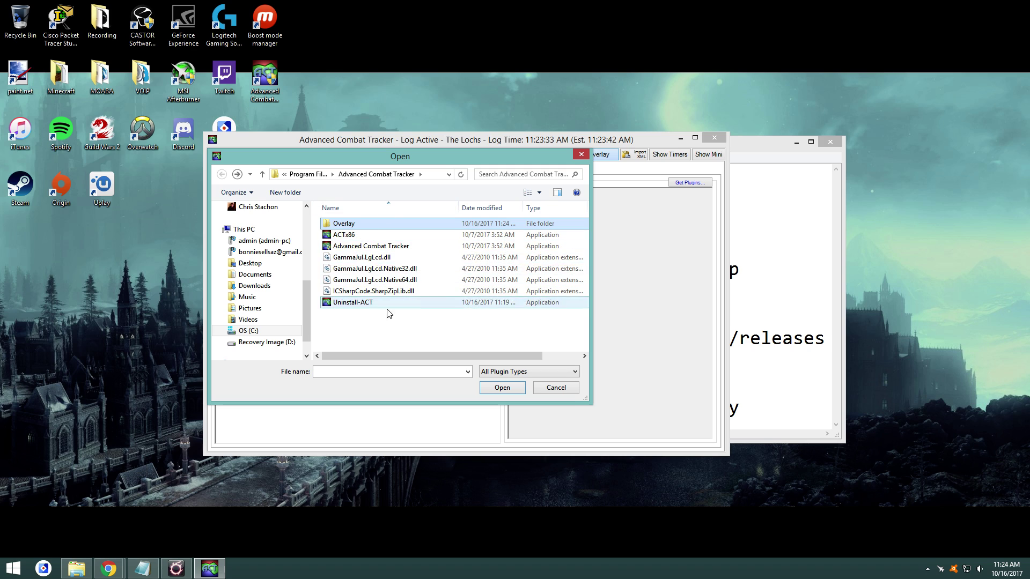
{"action": "double_click", "coordinate": [366, 227]}
{"action": "scroll", "coordinate": [369, 293], "scroll_direction": "down", "scroll_amount": 1}
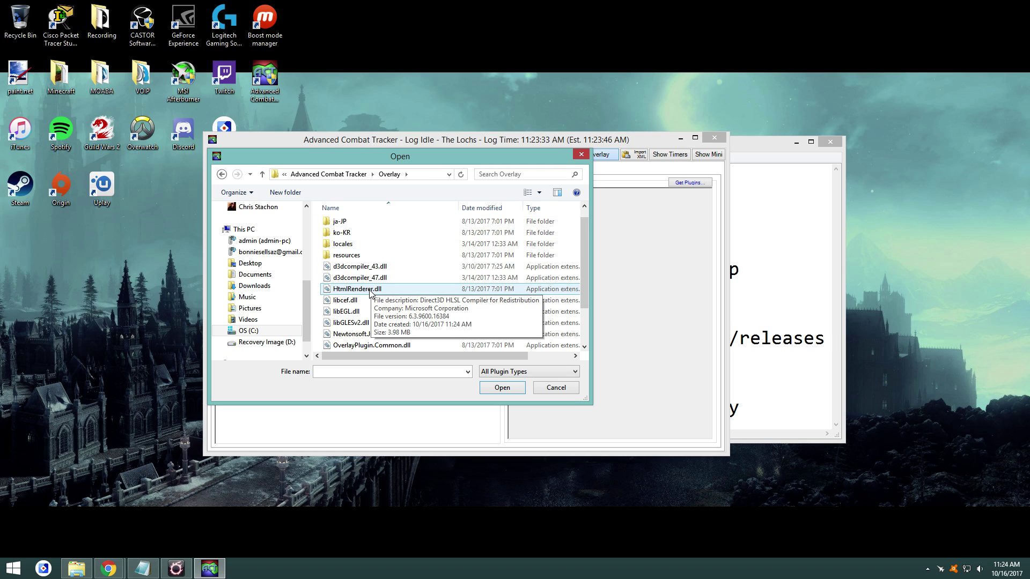
{"action": "scroll", "coordinate": [370, 292], "scroll_direction": "down", "scroll_amount": 2}
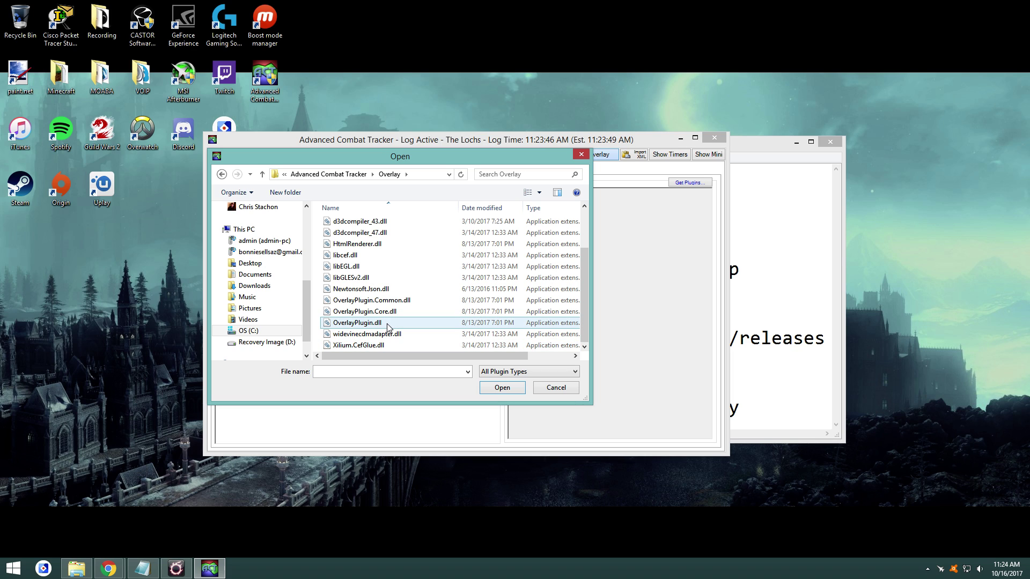
{"action": "left_click", "coordinate": [357, 323]}
{"action": "left_click", "coordinate": [510, 388]}
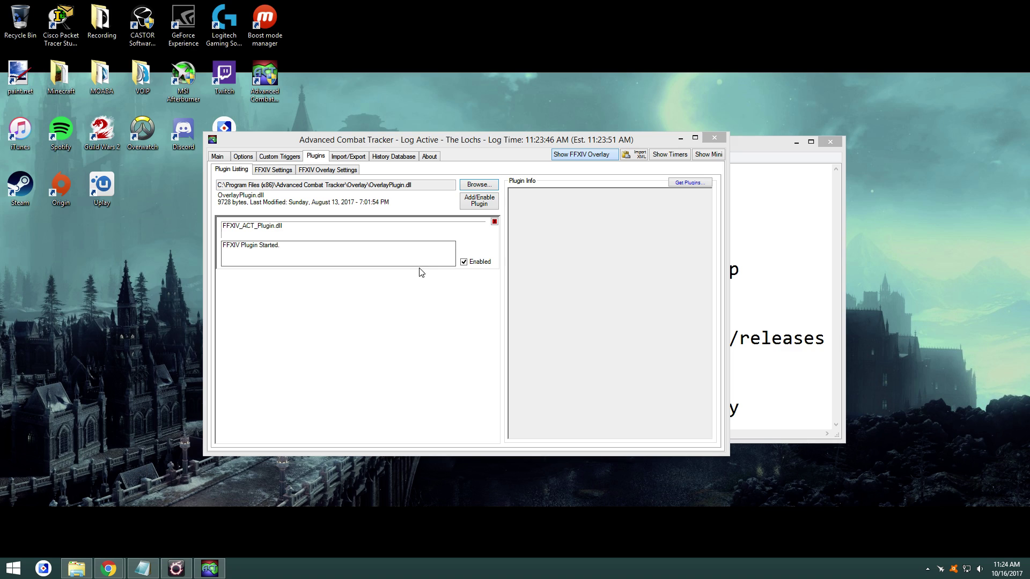
{"action": "left_click", "coordinate": [493, 205]}
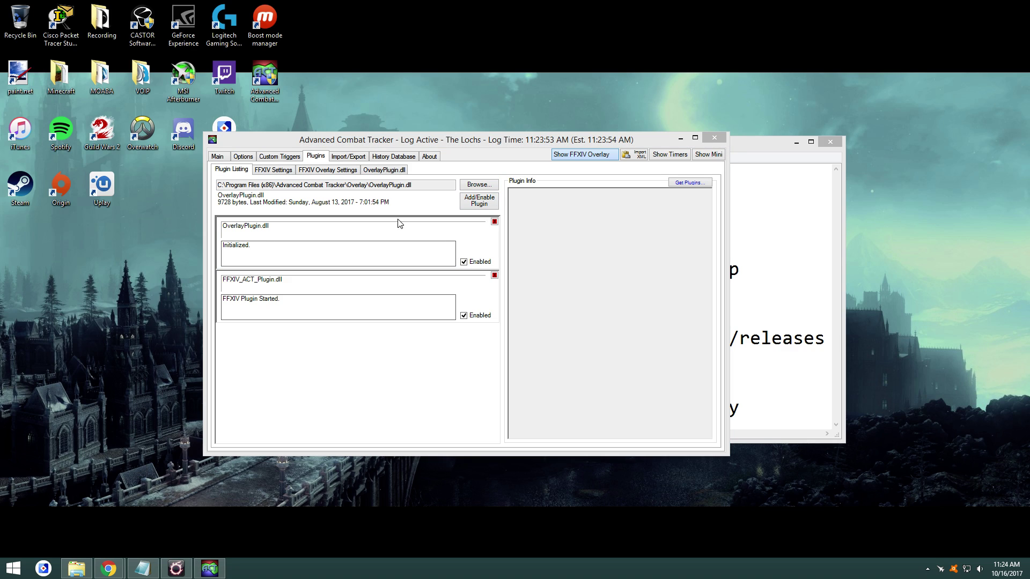
Bring FINAL FANTASY XIV up behind Advanced Combat Tracker and remove the Spell Timer overlay from the OverlayPlugin.dll settings.
{"action": "left_click", "coordinate": [318, 172]}
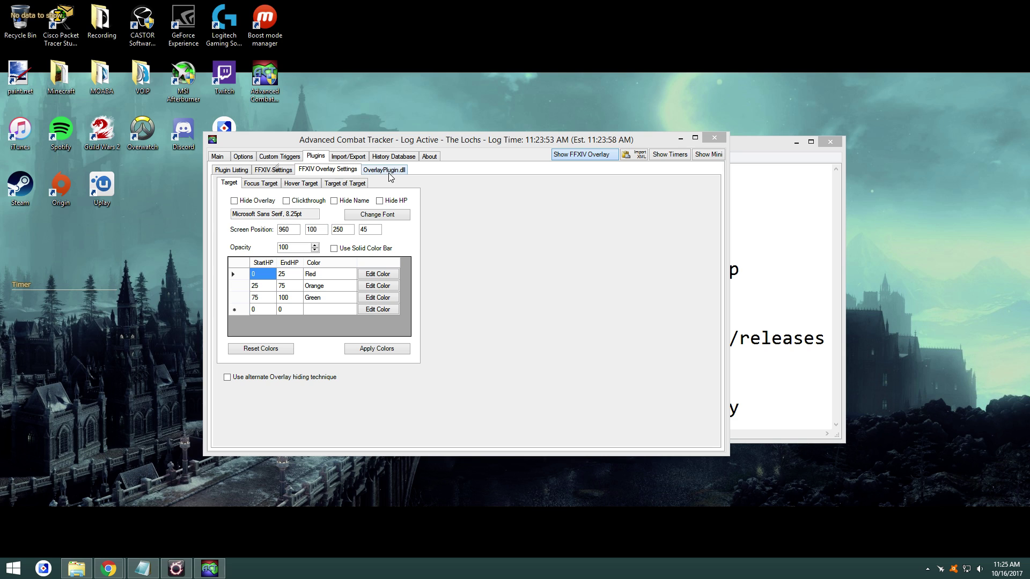
{"action": "left_click", "coordinate": [175, 568]}
{"action": "left_click", "coordinate": [210, 569]}
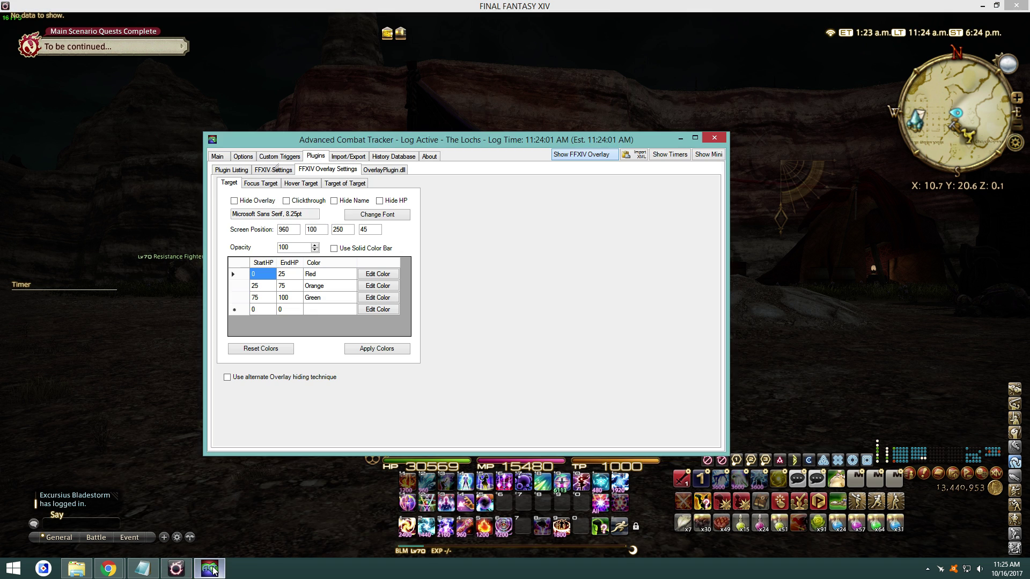
{"action": "left_click", "coordinate": [230, 171]}
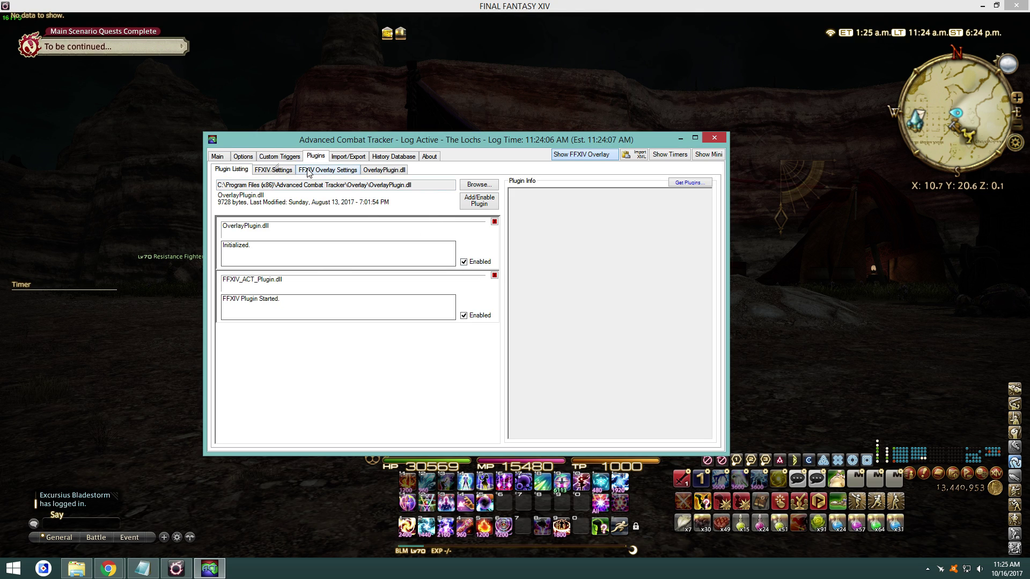
{"action": "left_click", "coordinate": [400, 171]}
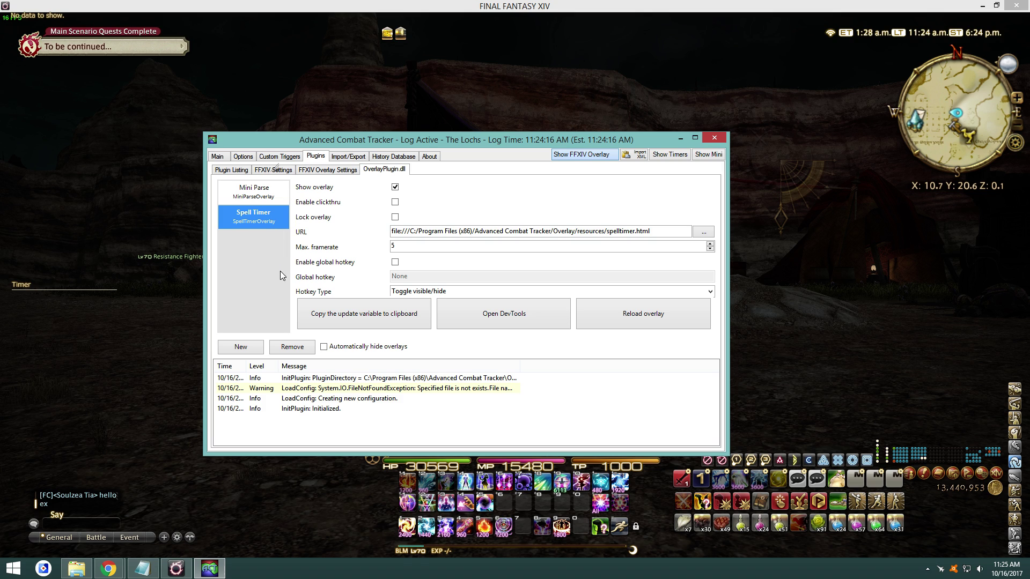
{"action": "left_click", "coordinate": [282, 352]}
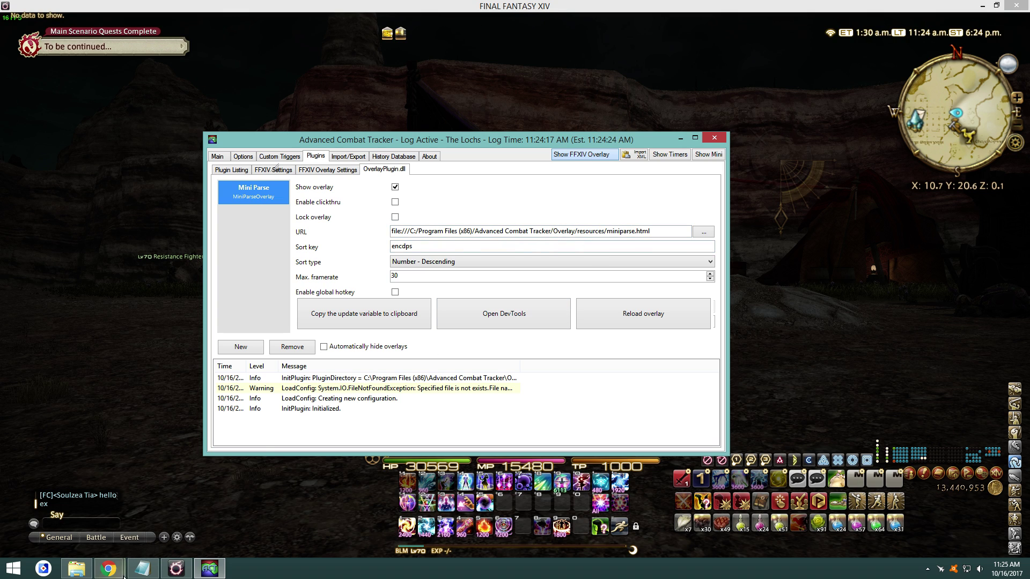
Copy the address under "URL for Overlay" from the Links note in Notepad and minimize the note.
{"action": "left_click", "coordinate": [142, 569]}
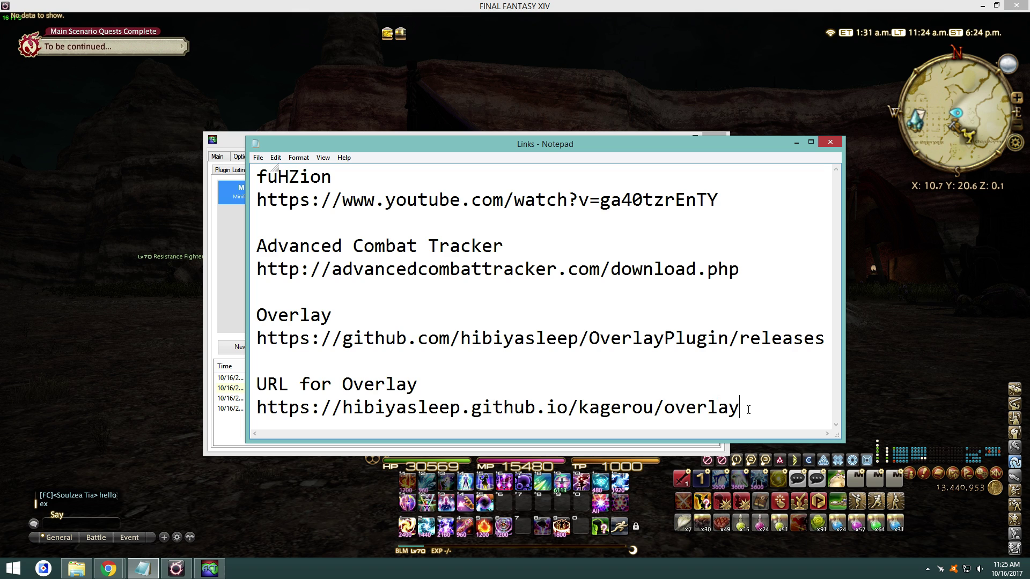
{"action": "left_click_drag", "start_coordinate": [748, 410], "coordinate": [249, 419]}
{"action": "right_click", "coordinate": [275, 405]}
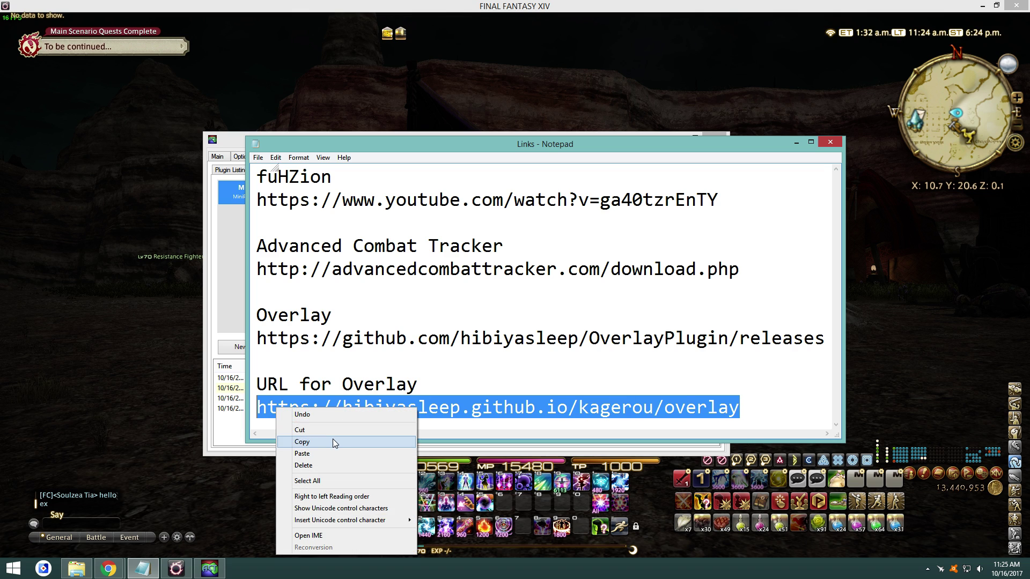
{"action": "left_click", "coordinate": [336, 442]}
{"action": "left_click", "coordinate": [797, 142]}
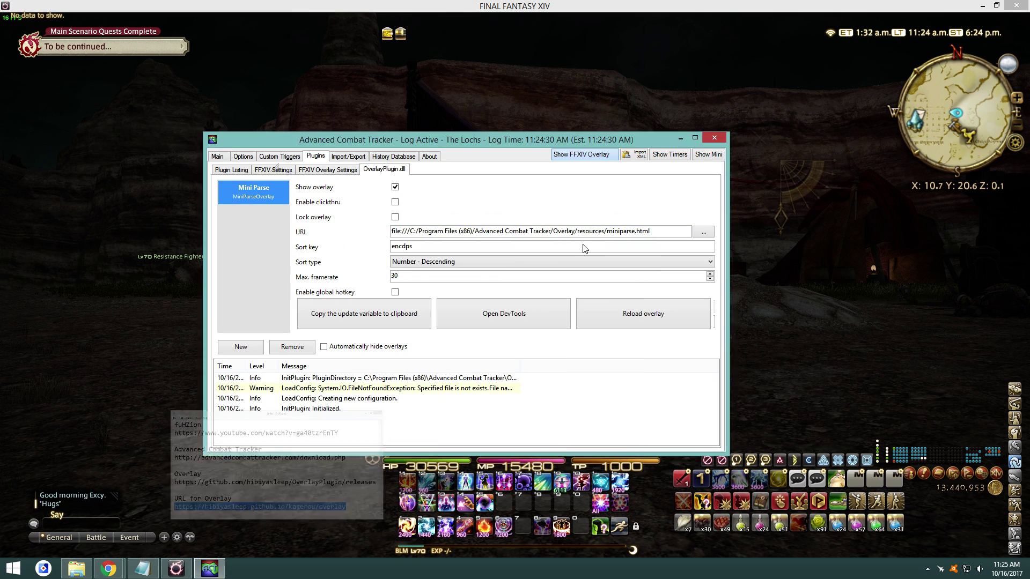
{"action": "left_click_drag", "start_coordinate": [662, 230], "coordinate": [378, 220]}
{"action": "key", "text": "ctrl+v"}
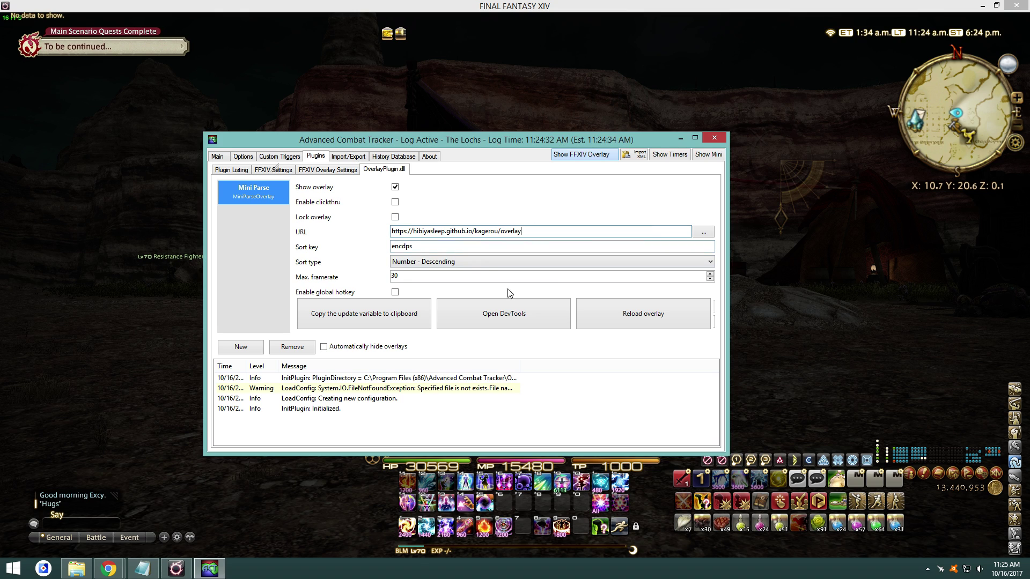
{"action": "left_click", "coordinate": [658, 326]}
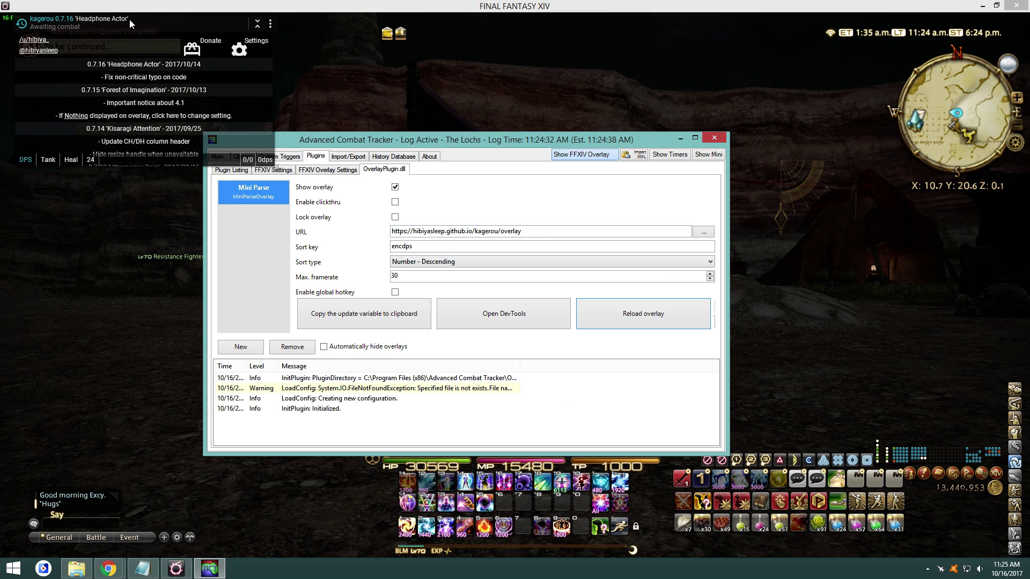
{"action": "left_click_drag", "start_coordinate": [184, 51], "coordinate": [896, 247]}
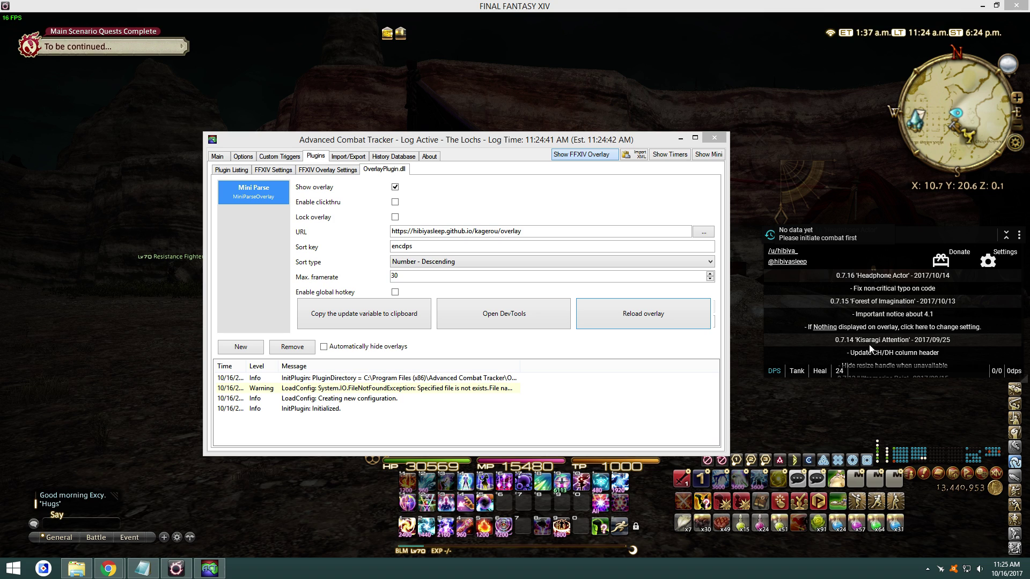
Look through the FFXIV overlay settings for Target, Focus Target, Hover Target and Target of Target, toggling Hide Overlay on and off.
{"action": "left_click", "coordinate": [319, 171]}
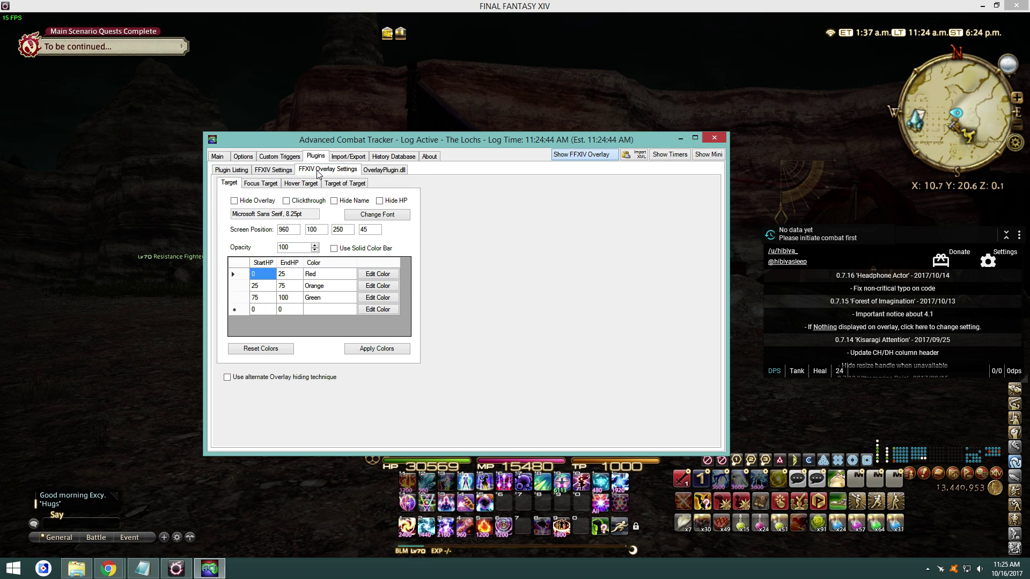
{"action": "left_click", "coordinate": [271, 183]}
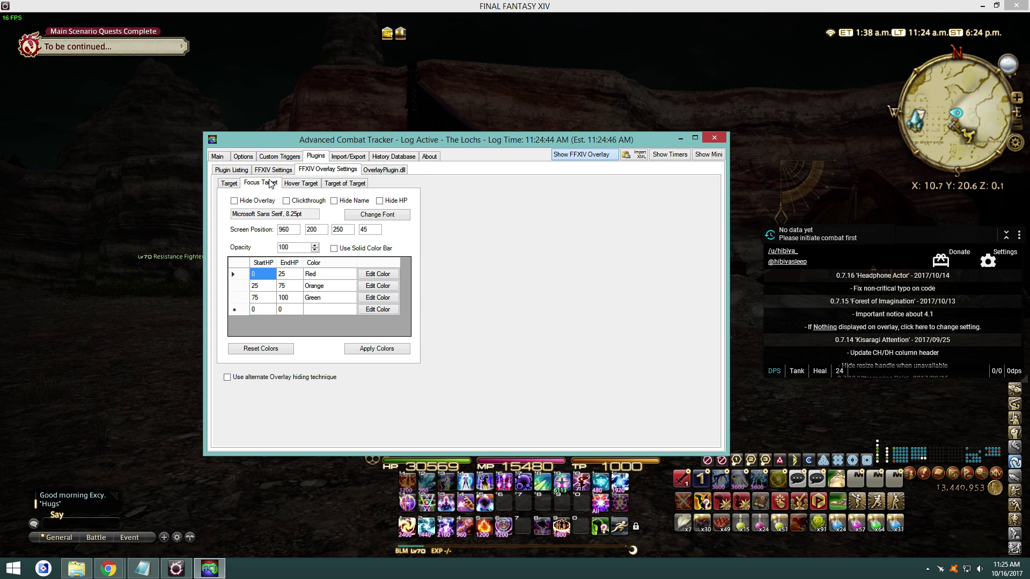
{"action": "left_click", "coordinate": [312, 185]}
{"action": "left_click", "coordinate": [350, 185]}
{"action": "left_click", "coordinate": [267, 184]}
{"action": "left_click", "coordinate": [230, 183]}
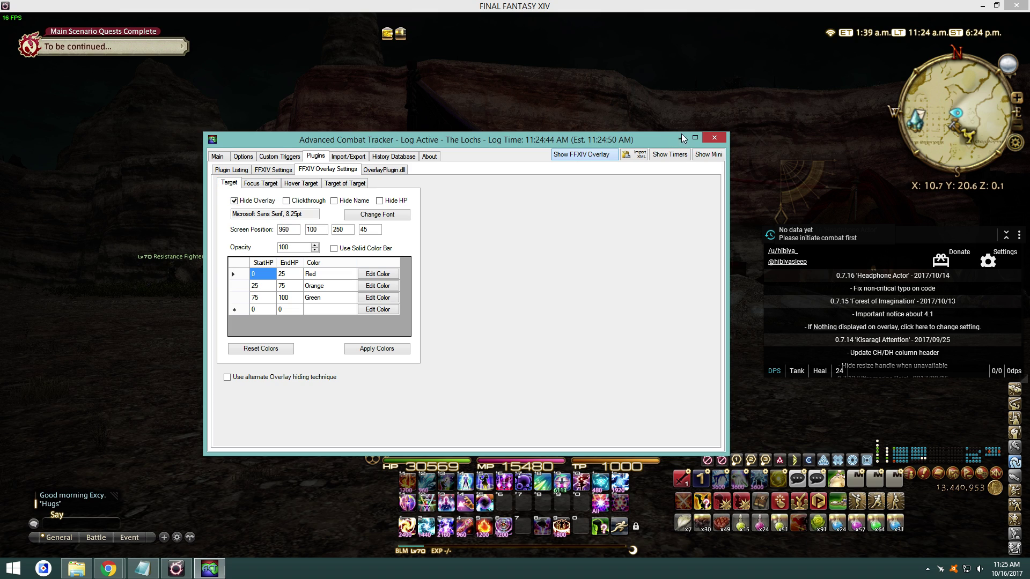
{"action": "left_click", "coordinate": [234, 201]}
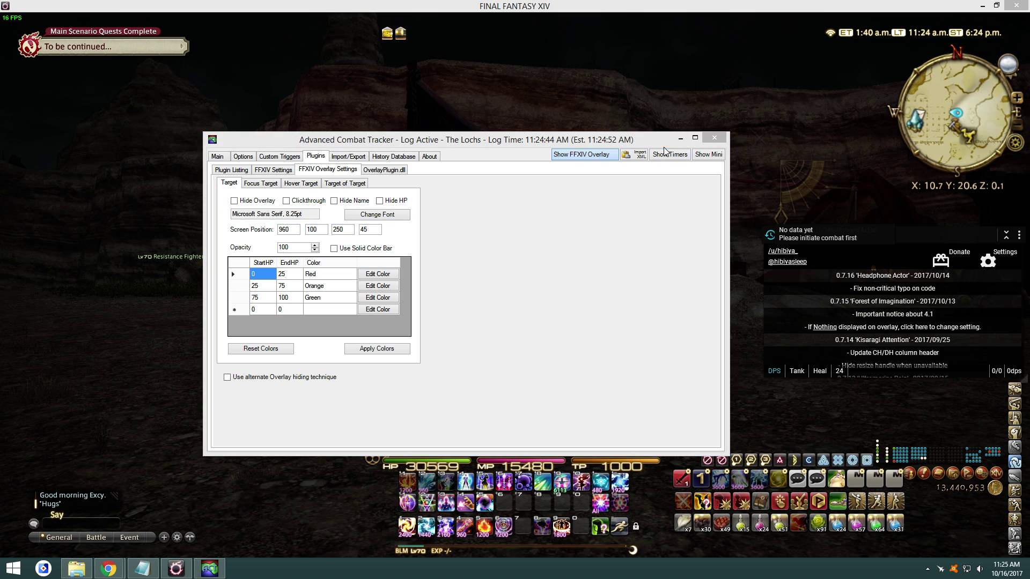
Target a Striking Dummy in the game and test hiding and showing the Target overlay.
{"action": "left_click", "coordinate": [679, 139]}
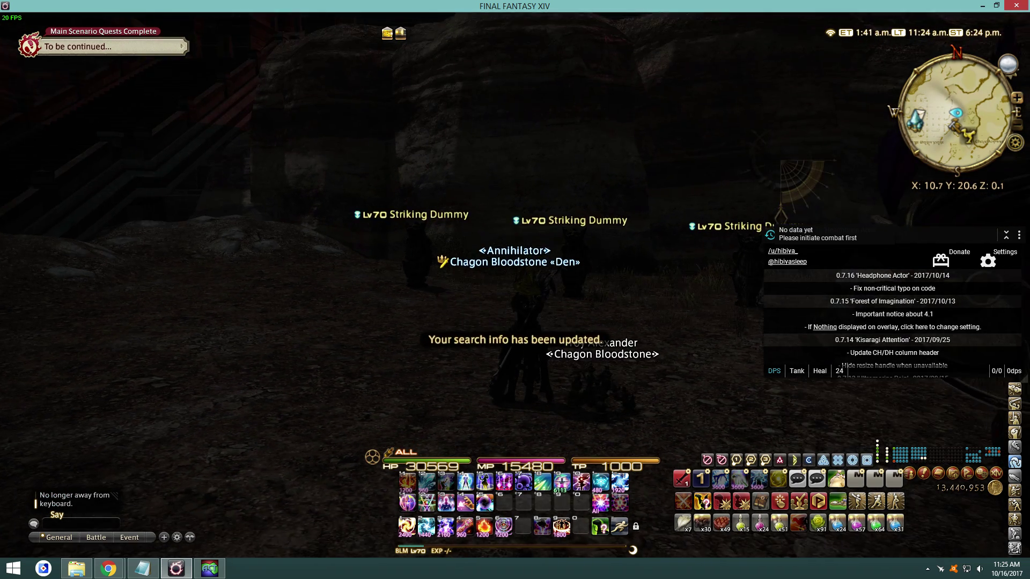
{"action": "left_click", "coordinate": [565, 231]}
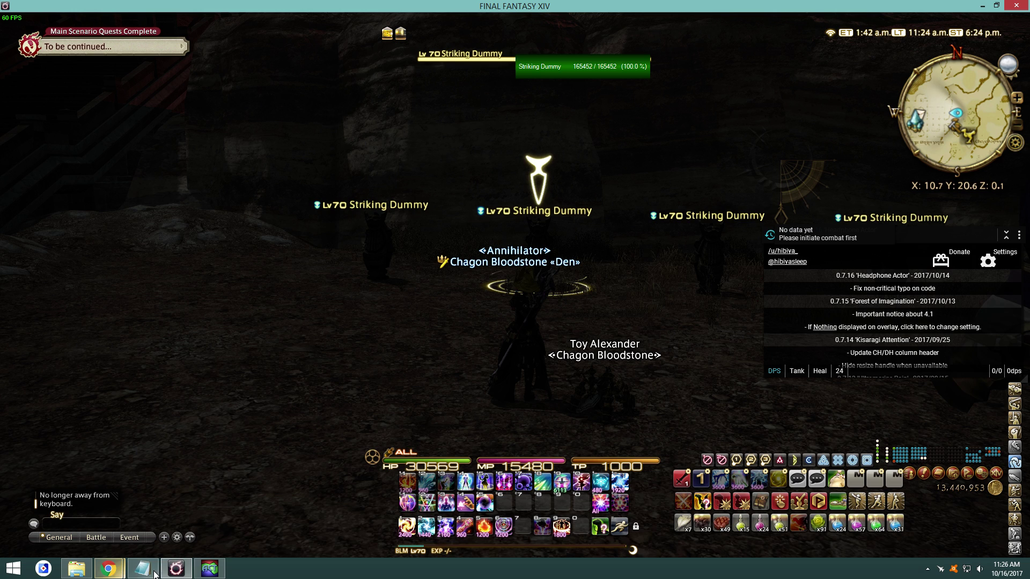
{"action": "left_click", "coordinate": [215, 571]}
{"action": "left_click", "coordinate": [234, 201]}
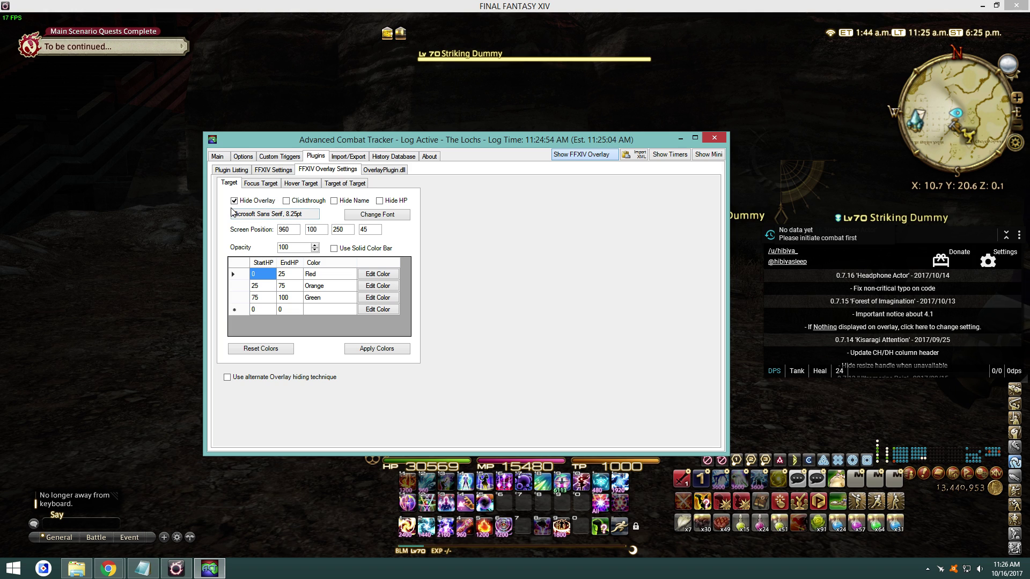
{"action": "left_click", "coordinate": [234, 202]}
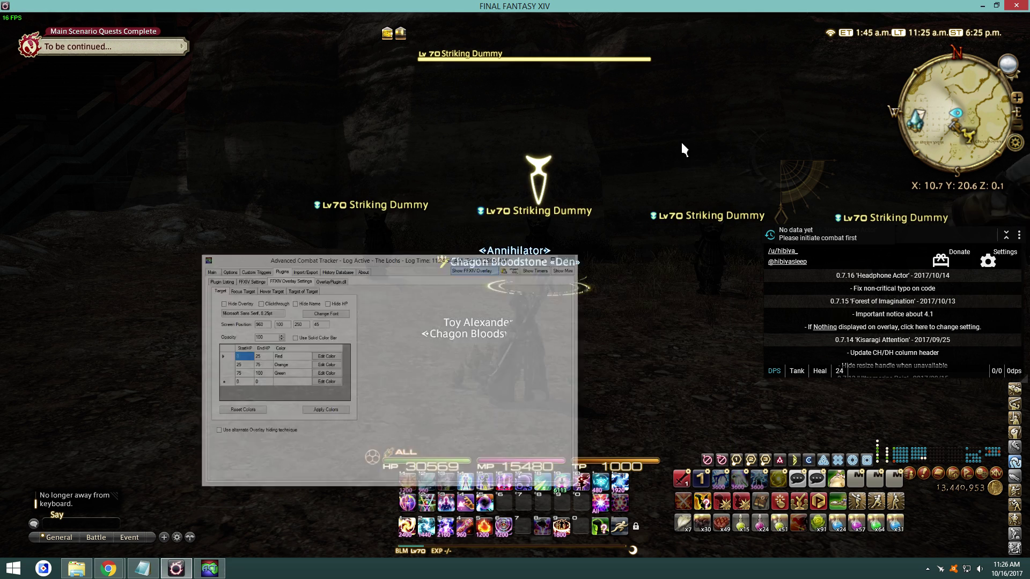
{"action": "left_click", "coordinate": [680, 138]}
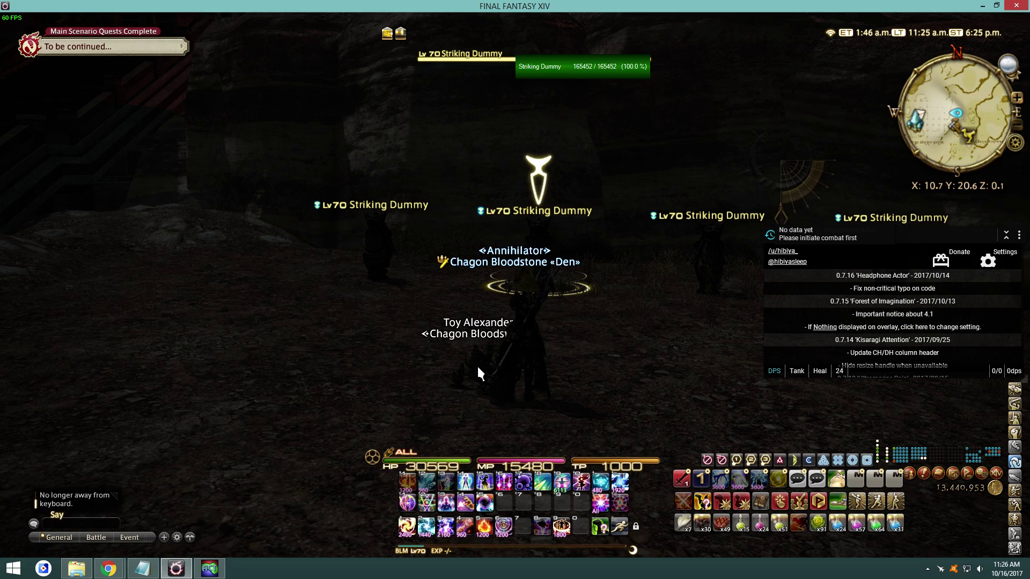
Collapse and expand the kagerou overlay in the game and switch it through the Tank and Heal views.
{"action": "left_click_drag", "start_coordinate": [576, 359], "coordinate": [650, 377]}
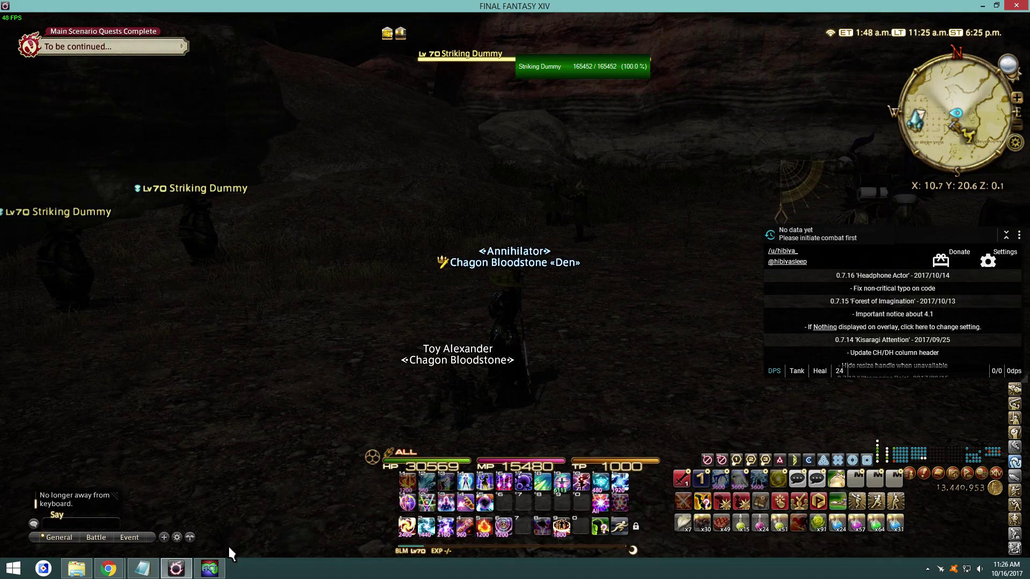
{"action": "left_click", "coordinate": [1007, 236]}
{"action": "left_click", "coordinate": [1008, 236]}
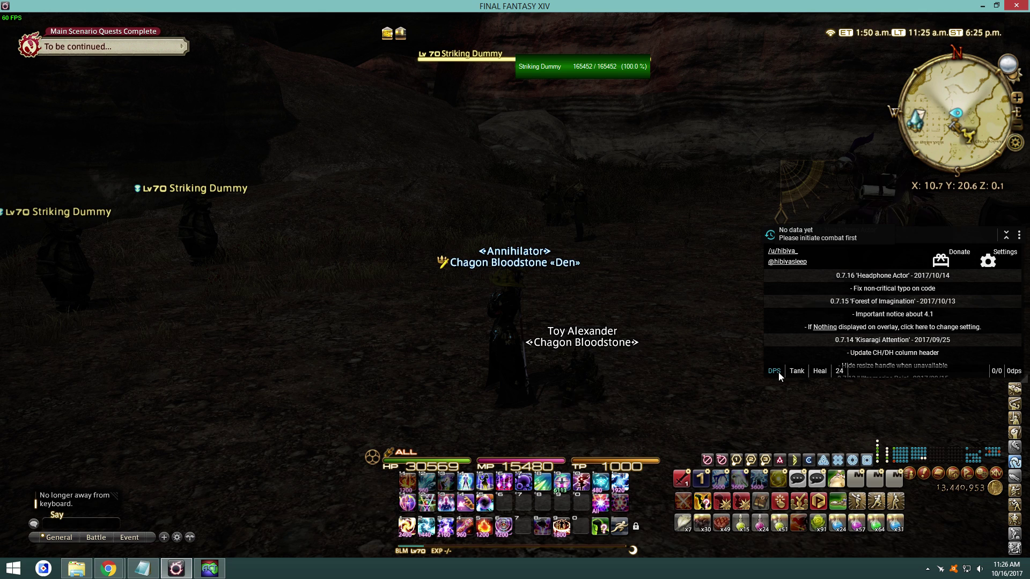
{"action": "left_click", "coordinate": [797, 372]}
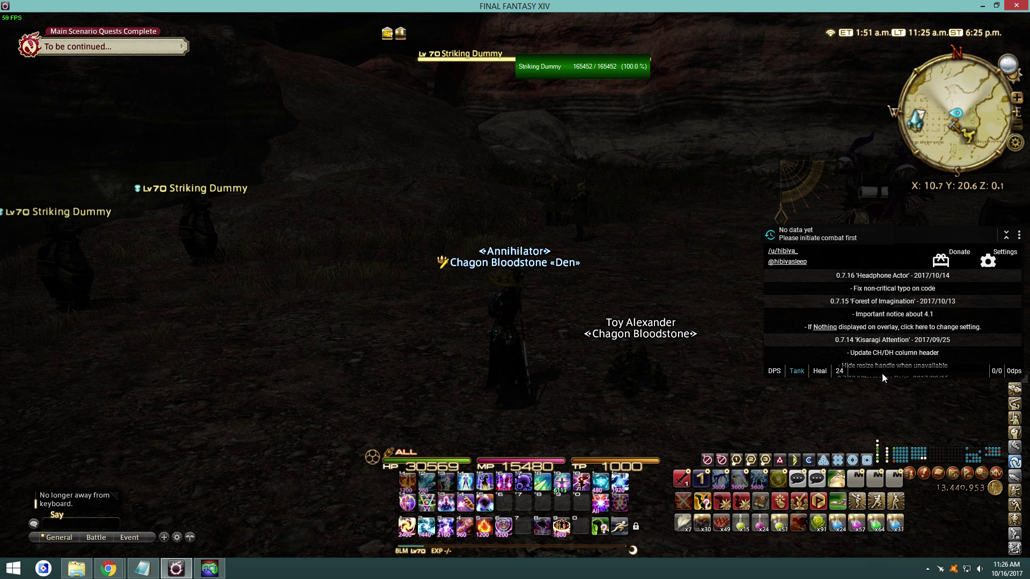
{"action": "left_click", "coordinate": [820, 371]}
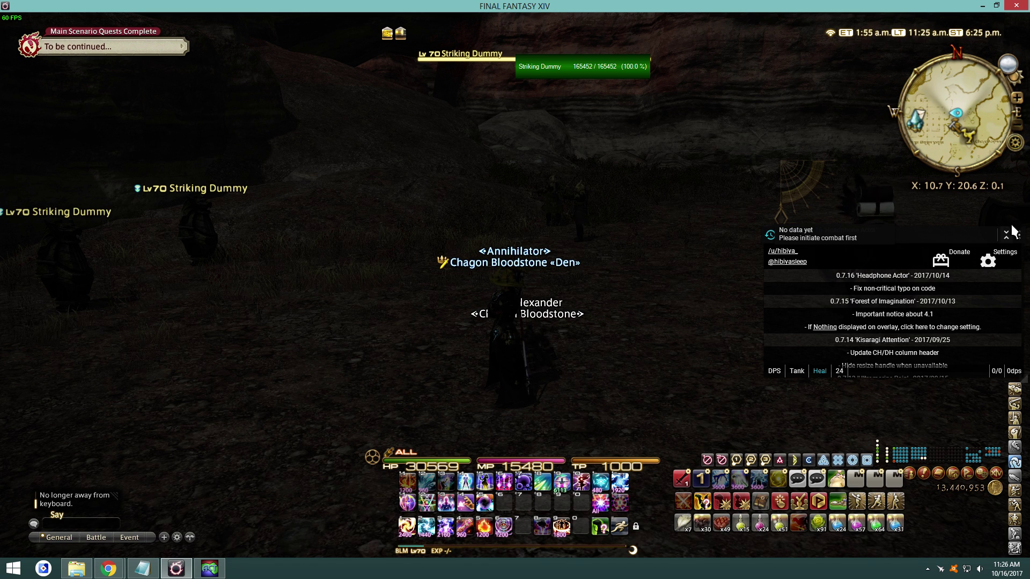
Look through the General, Gauge Colors, Style and Column Width pages of the kagerou settings and minimize the settings window.
{"action": "left_click", "coordinate": [988, 260]}
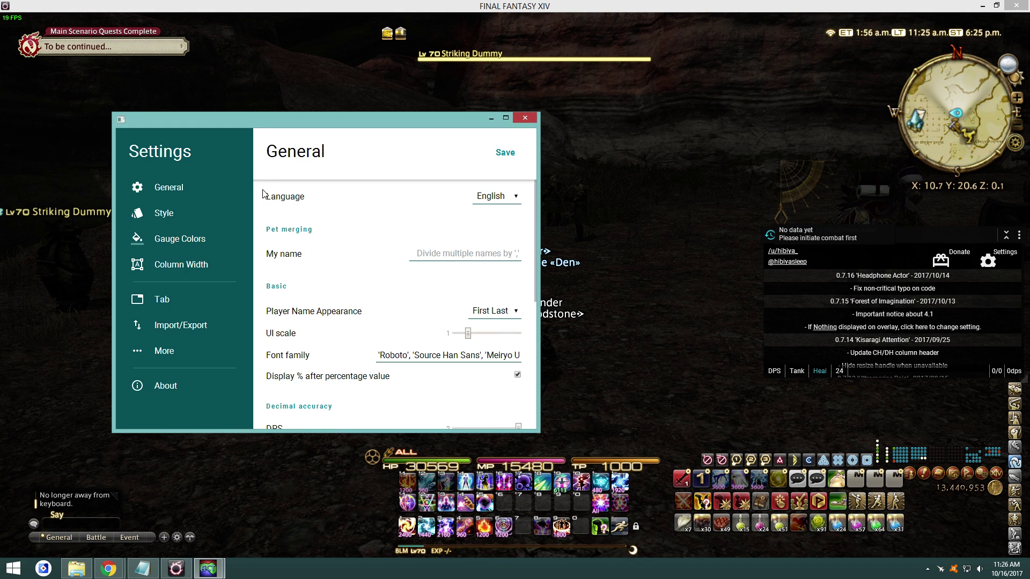
{"action": "left_click", "coordinate": [177, 241]}
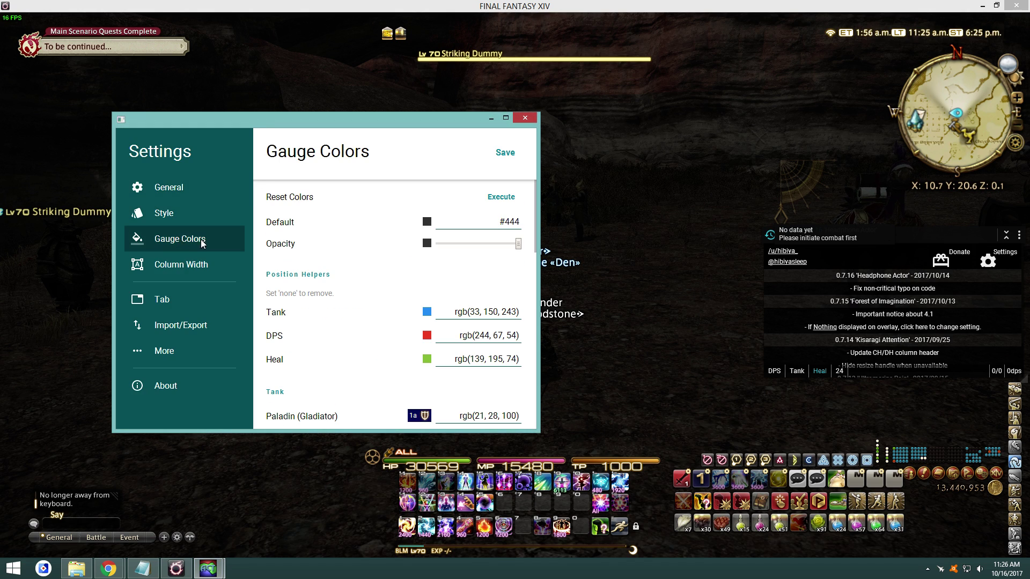
{"action": "left_click", "coordinate": [164, 225]}
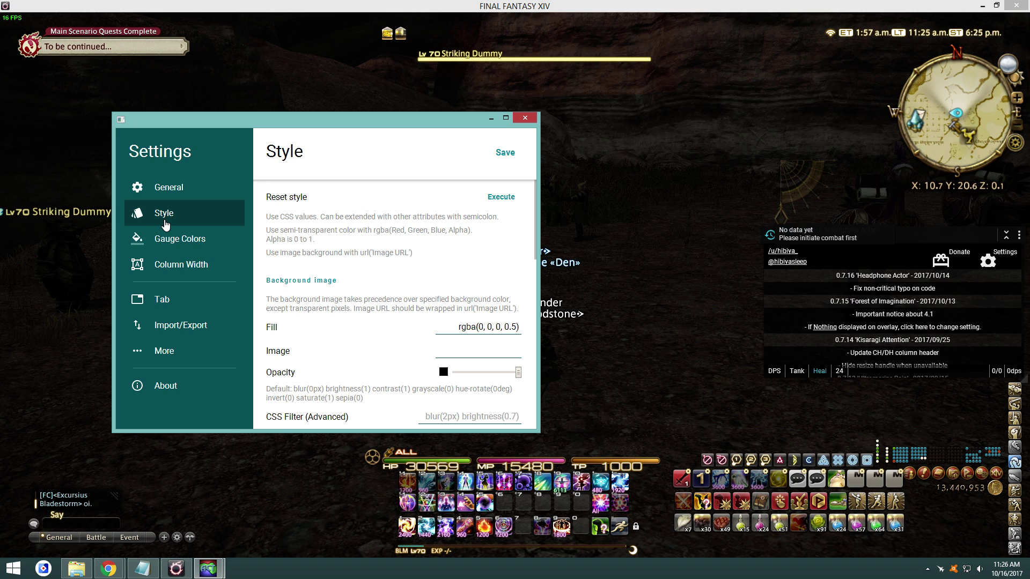
{"action": "scroll", "coordinate": [317, 332], "scroll_direction": "down", "scroll_amount": 3}
{"action": "scroll", "coordinate": [318, 339], "scroll_direction": "down", "scroll_amount": 8}
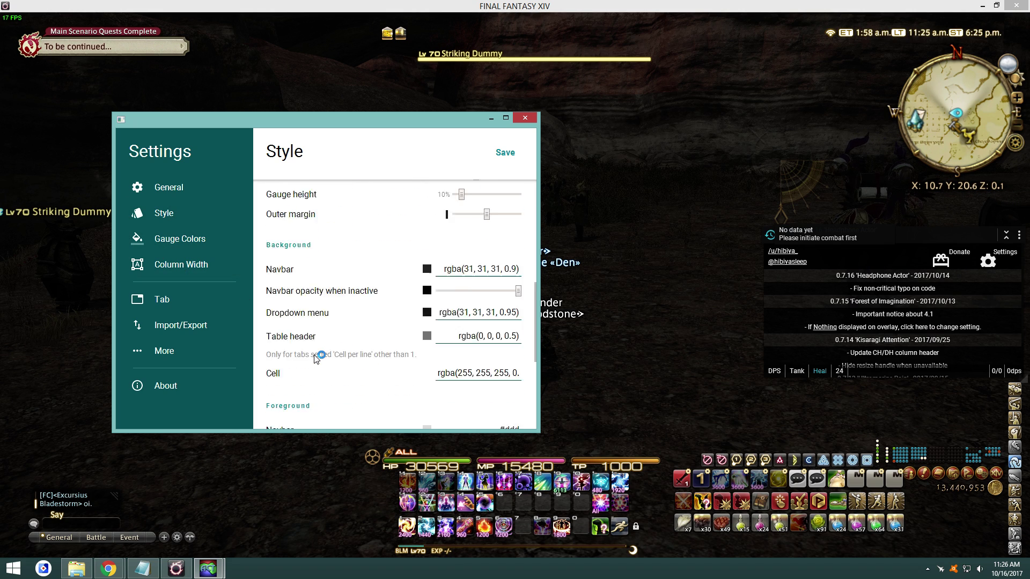
{"action": "left_click", "coordinate": [168, 265]}
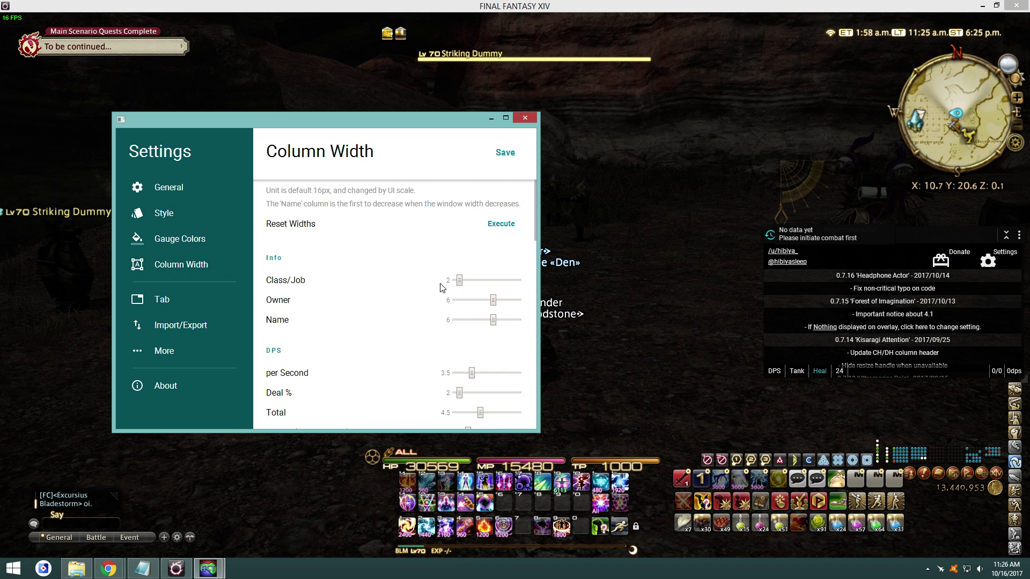
{"action": "scroll", "coordinate": [442, 287], "scroll_direction": "down", "scroll_amount": 6}
{"action": "scroll", "coordinate": [399, 341], "scroll_direction": "down", "scroll_amount": 3}
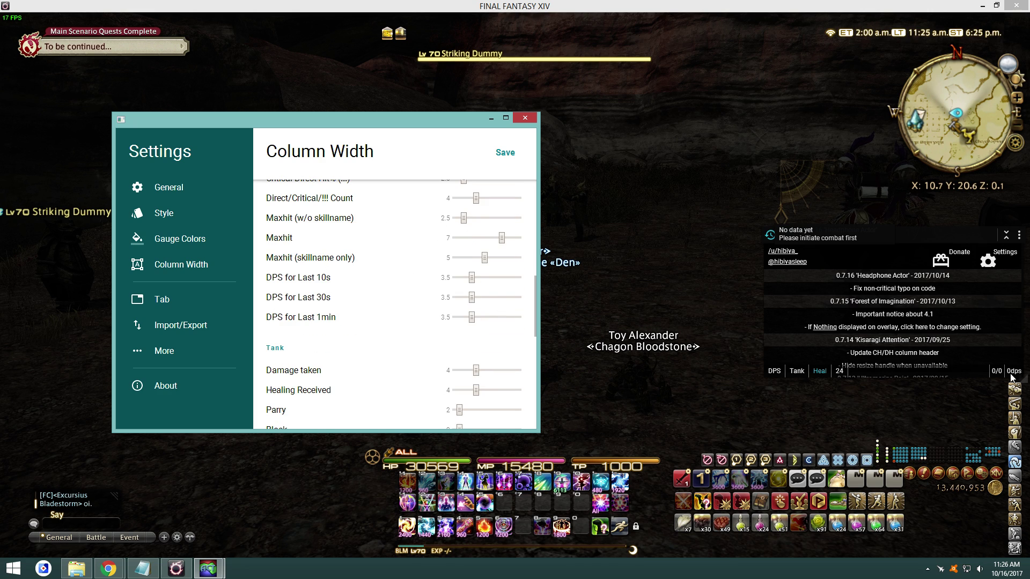
{"action": "left_click", "coordinate": [491, 118]}
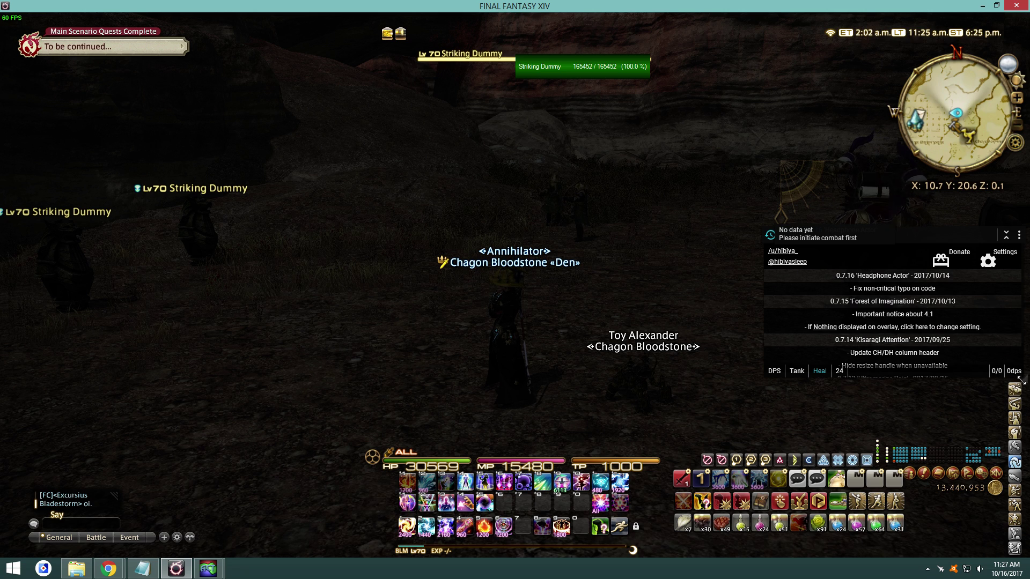
Shrink the kagerou overlay and fit it between the game's minimap and the hotbars.
{"action": "left_click_drag", "start_coordinate": [1024, 380], "coordinate": [999, 356]}
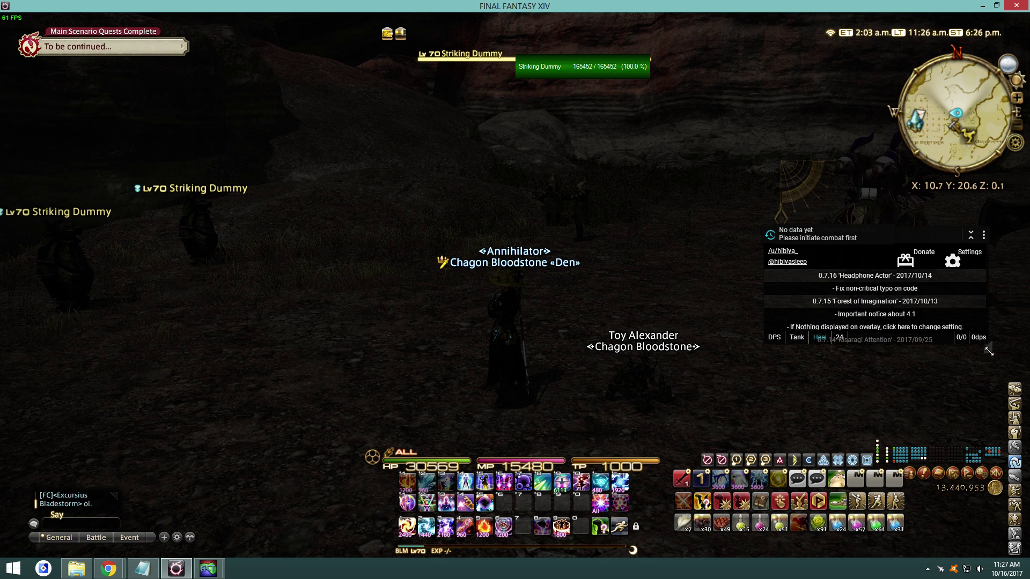
{"action": "left_click_drag", "start_coordinate": [882, 235], "coordinate": [961, 269]}
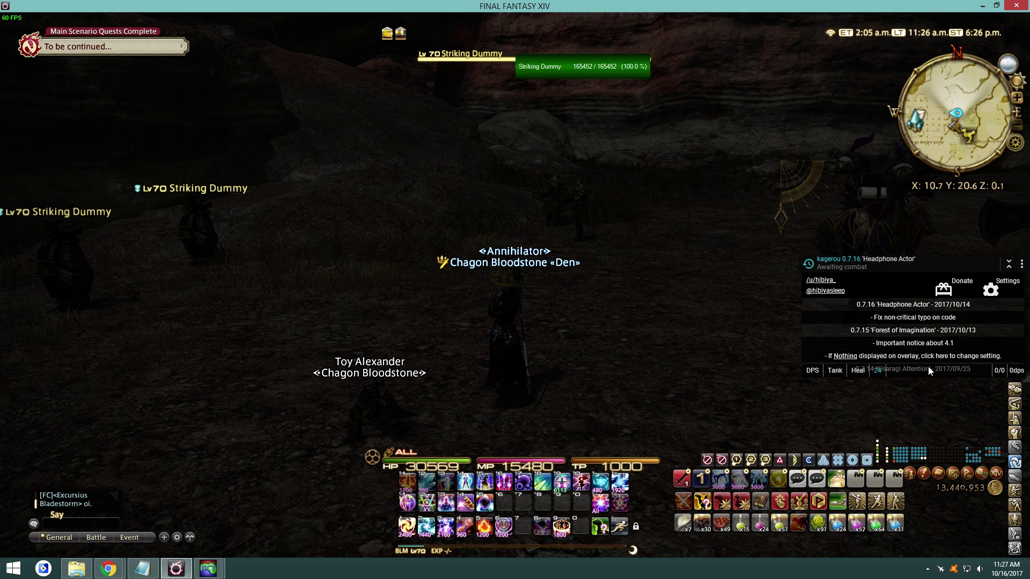
{"action": "left_click_drag", "start_coordinate": [1026, 378], "coordinate": [1026, 390]}
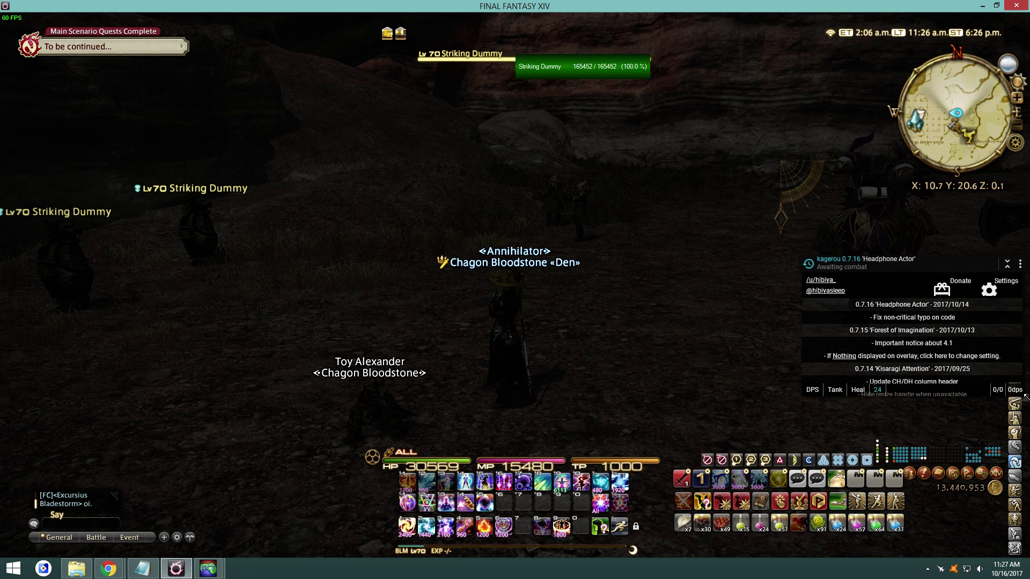
{"action": "left_click_drag", "start_coordinate": [946, 274], "coordinate": [947, 254]}
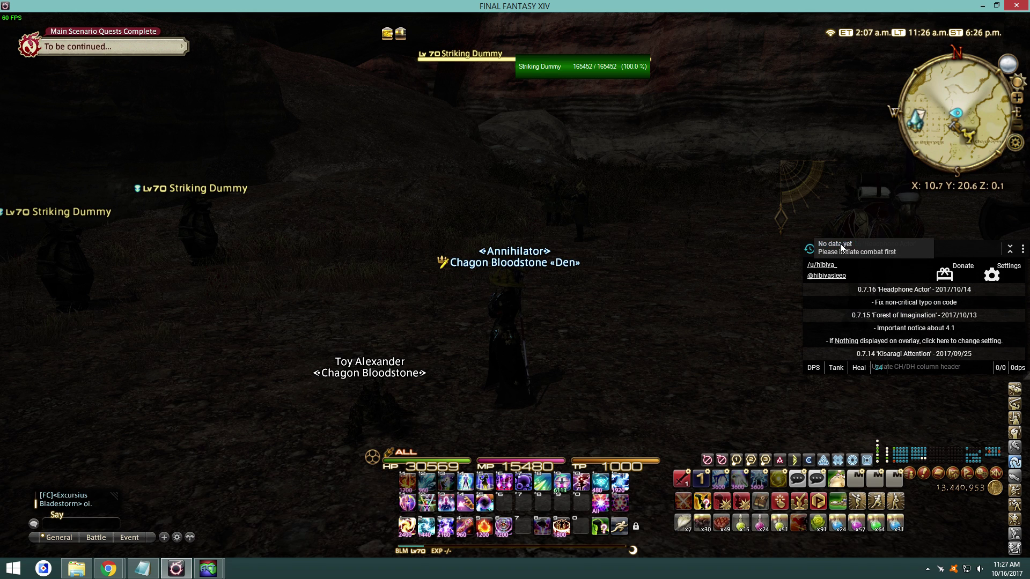
{"action": "mouse_move", "coordinate": [1000, 288]}
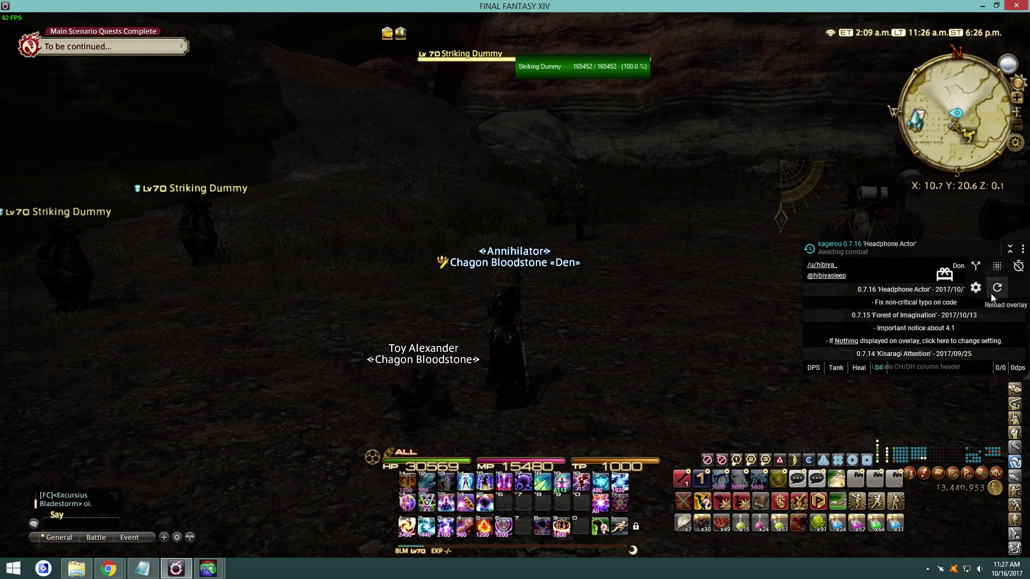
Face the targeted Striking Dummy and attack it with Triplecast, Thunder III, Blizzard IV and Fire III, with the overlay on its DPS view.
{"action": "left_click", "coordinate": [623, 291]}
{"action": "left_click_drag", "start_coordinate": [623, 290], "coordinate": [602, 142]}
{"action": "left_click", "coordinate": [602, 142]}
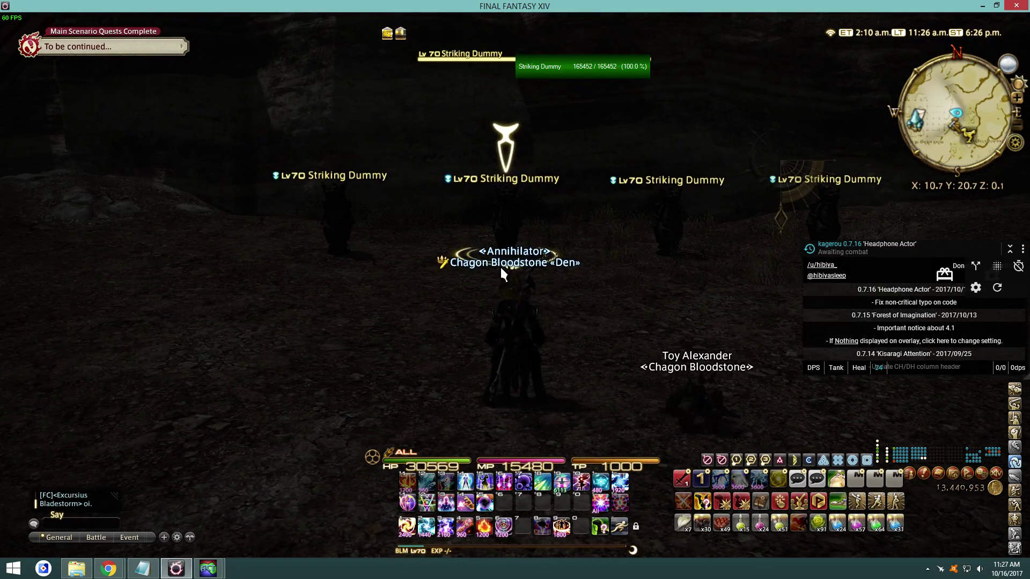
{"action": "key", "text": "6"}
{"action": "key", "text": "2"}
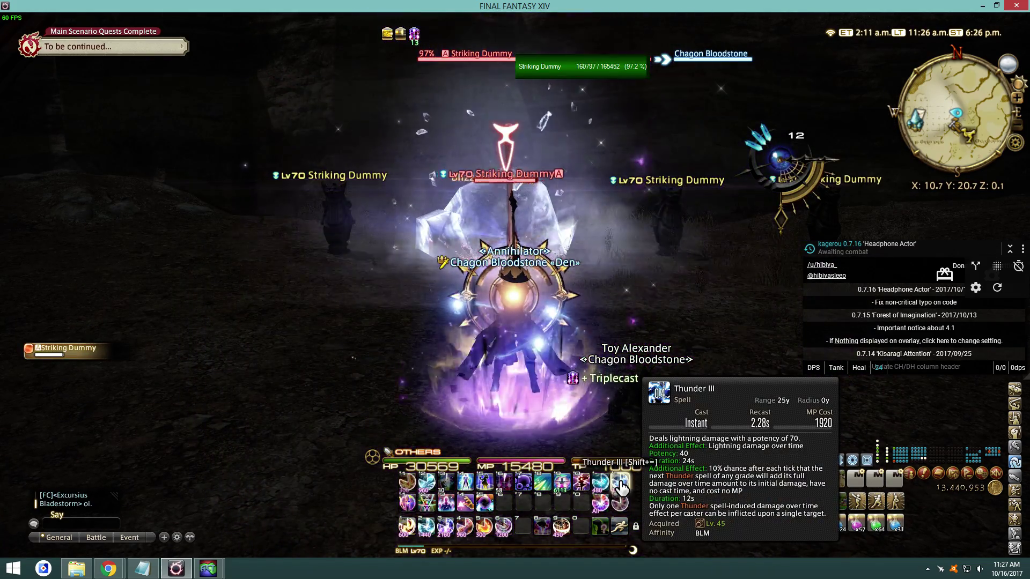
{"action": "left_click", "coordinate": [621, 482]}
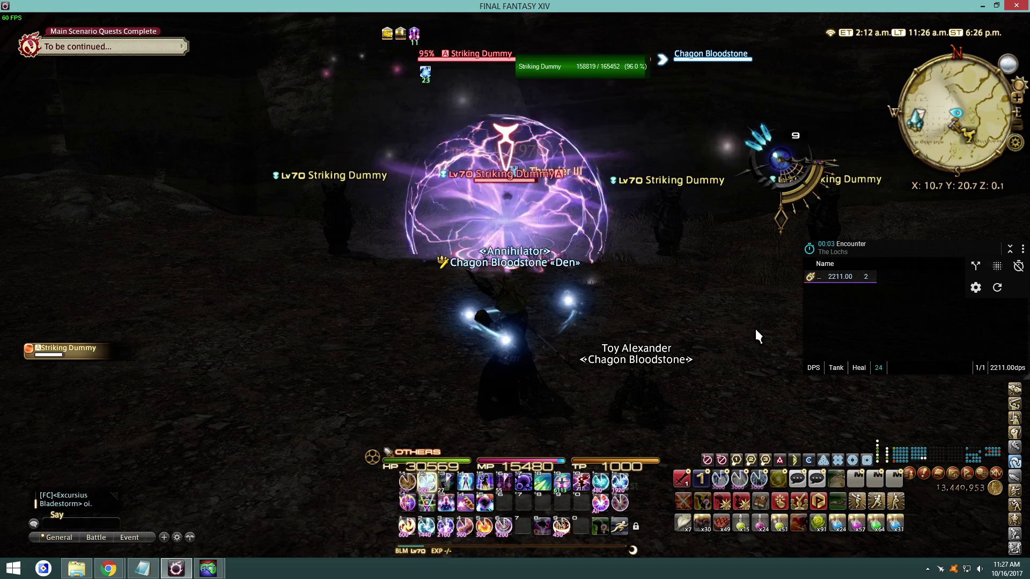
{"action": "key", "text": "4"}
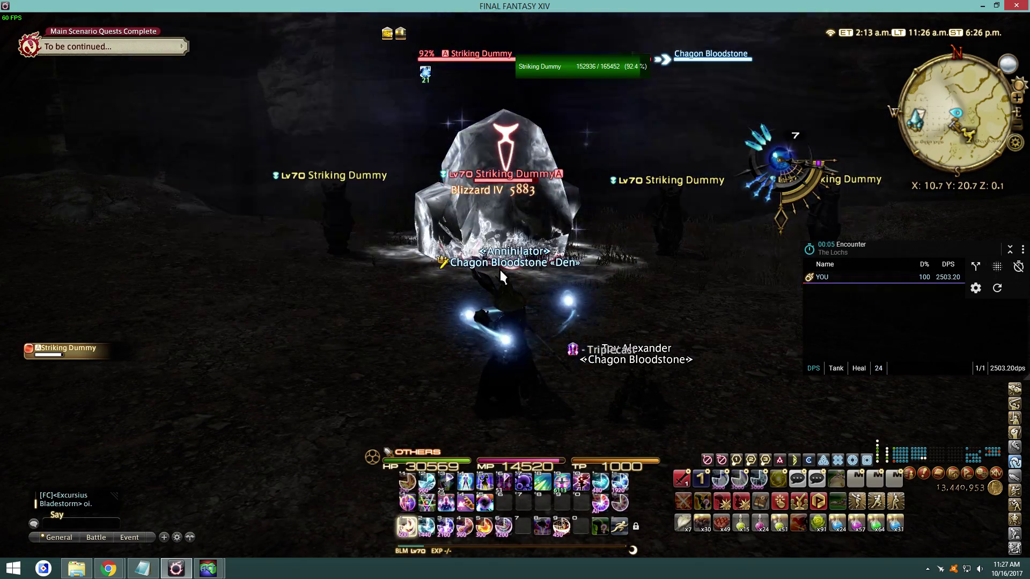
{"action": "key", "text": "1"}
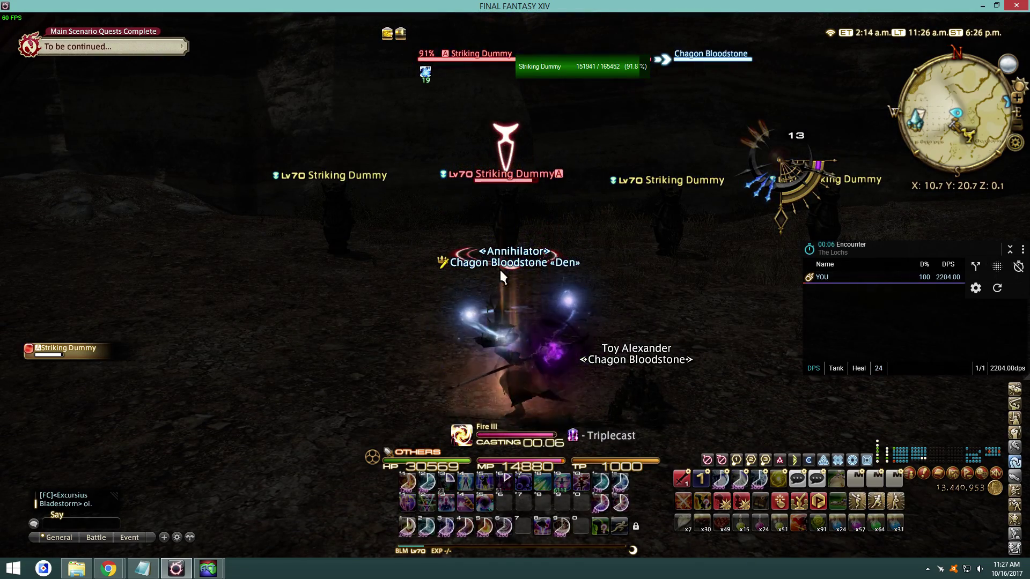
Continue the attack on the Striking Dummy with repeated Fire IV casts, adding a Swiftcast Fire III.
{"action": "key", "text": "shift+1"}
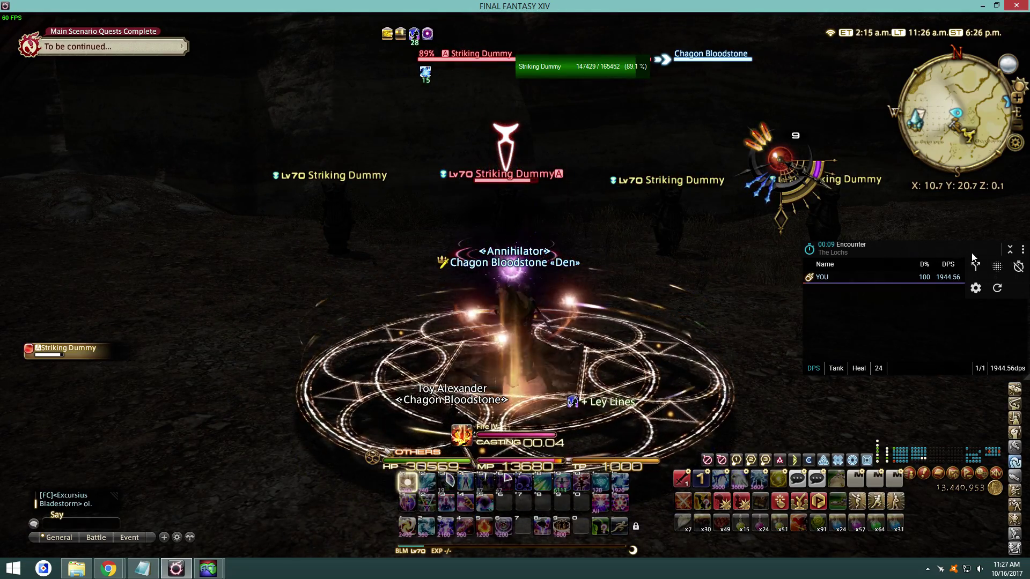
{"action": "key", "text": "shift+1"}
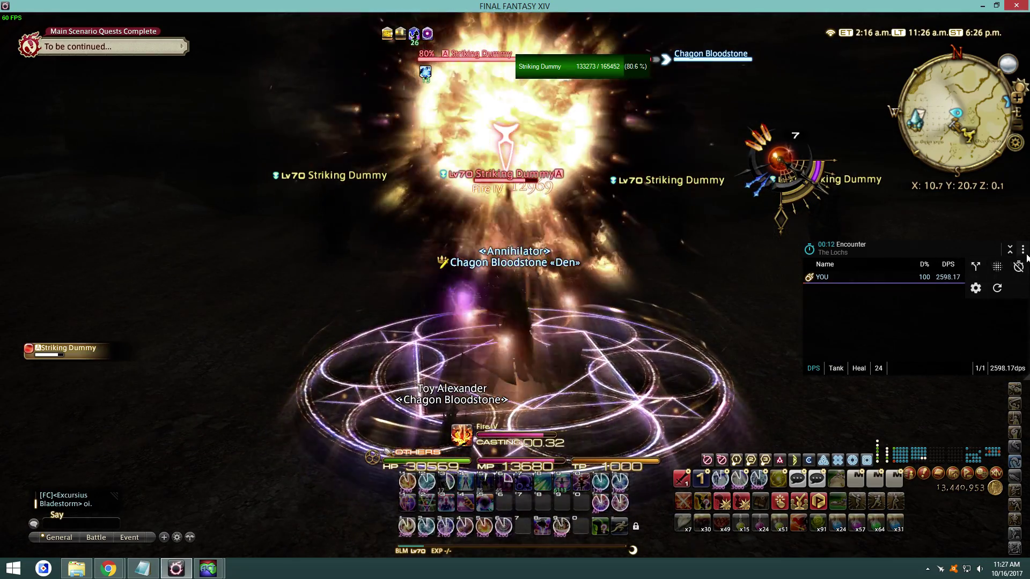
{"action": "key", "text": "shift+1"}
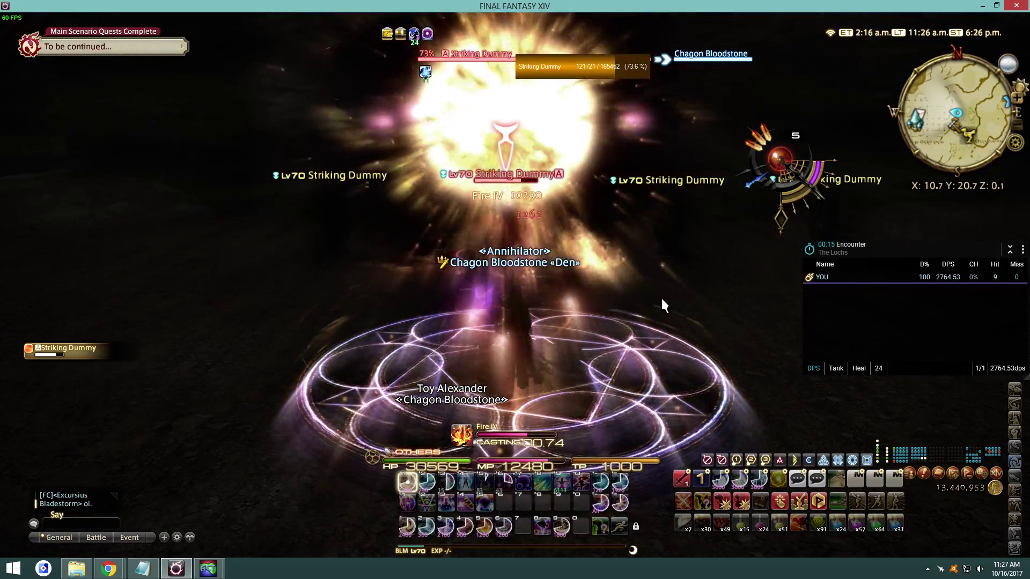
{"action": "key", "text": "shift+1"}
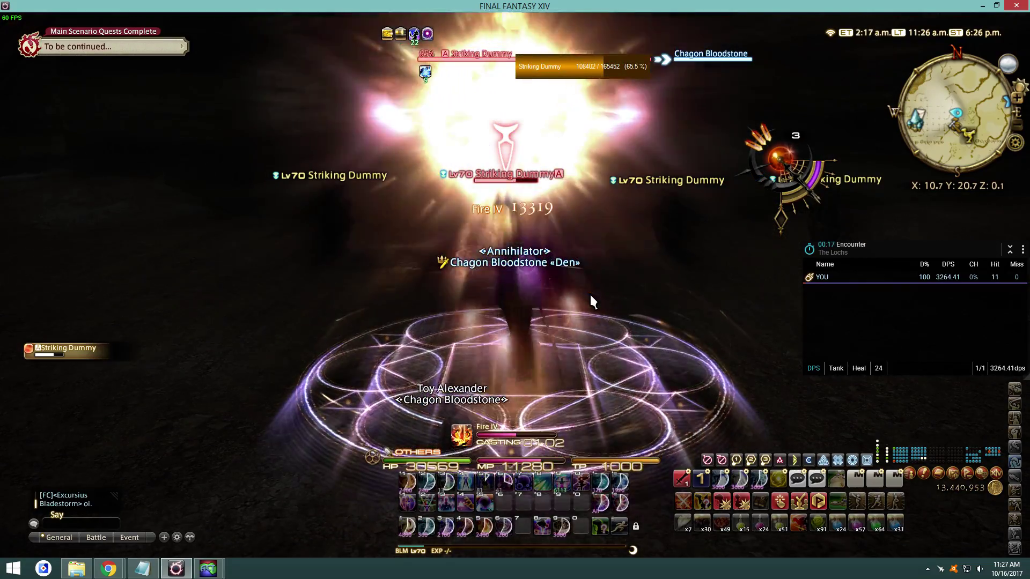
{"action": "key", "text": "ctrl+1"}
{"action": "key", "text": "shift+1"}
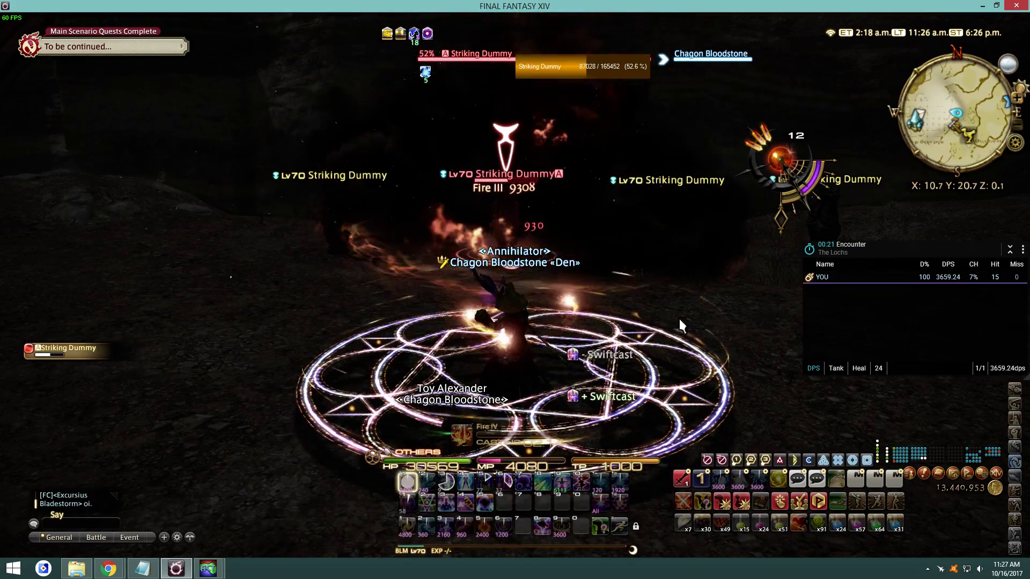
{"action": "key", "text": "shift+1"}
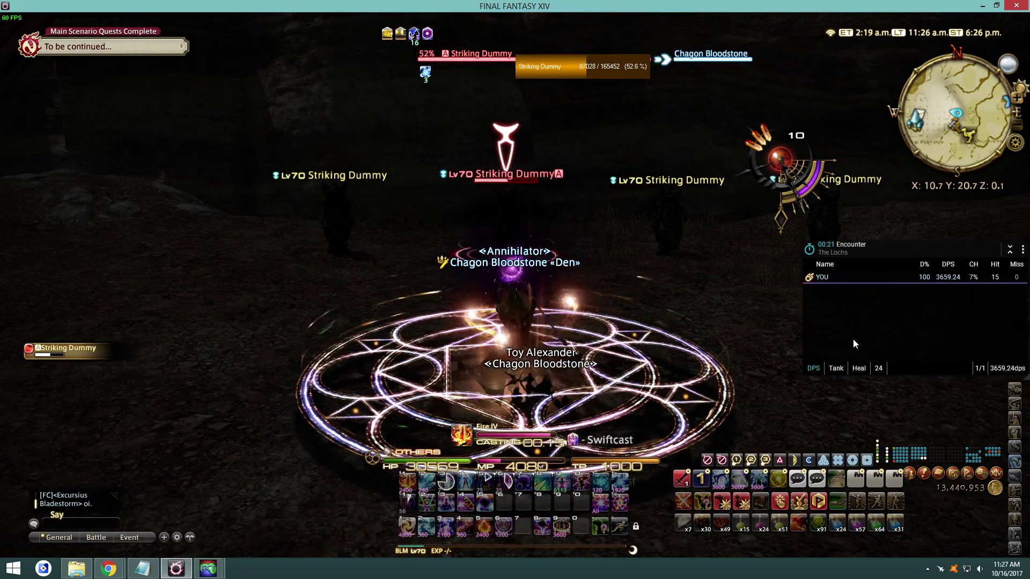
{"action": "key", "text": "shift+3"}
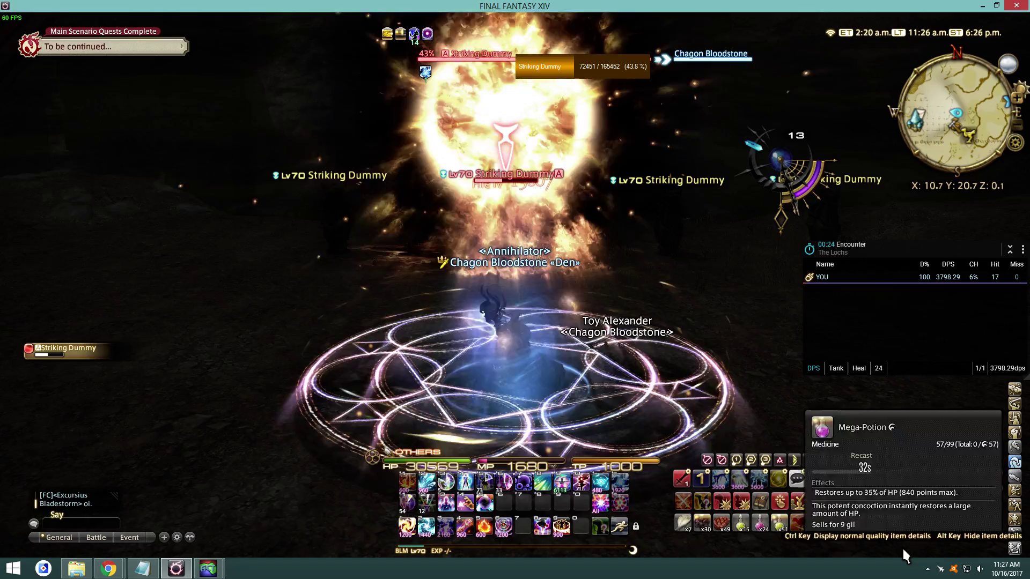
Use a Hi-Potion to produce healing data, check the kagerou Heal view and return to the DPS view.
{"action": "left_click", "coordinate": [886, 529]}
{"action": "left_click", "coordinate": [859, 369]}
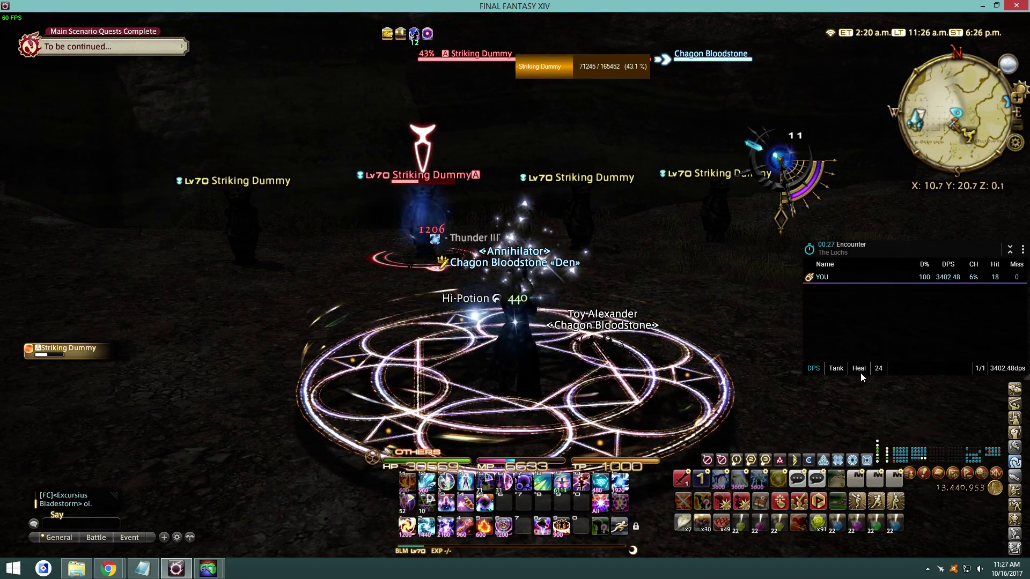
{"action": "key", "text": "a"}
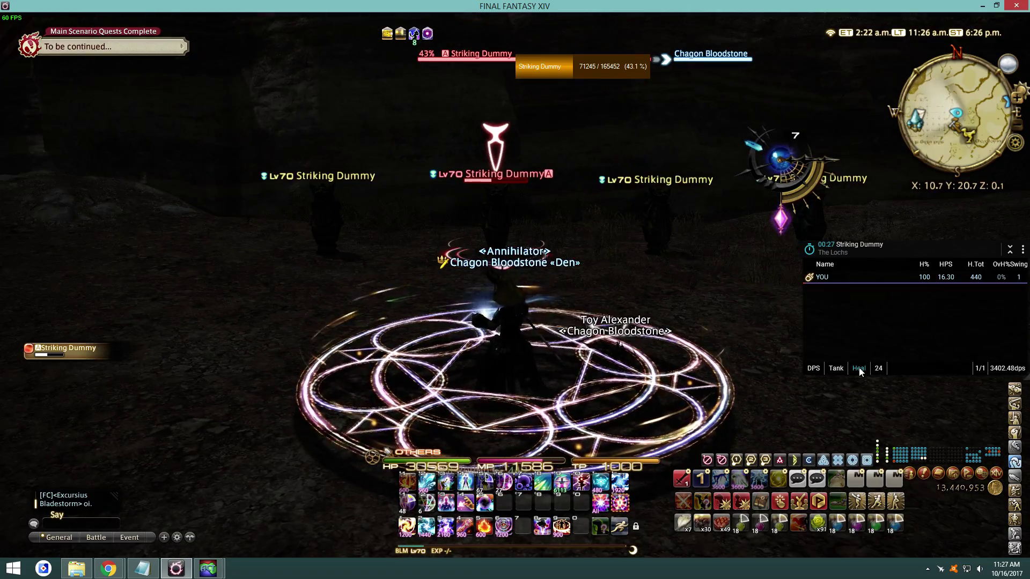
{"action": "left_click", "coordinate": [814, 368]}
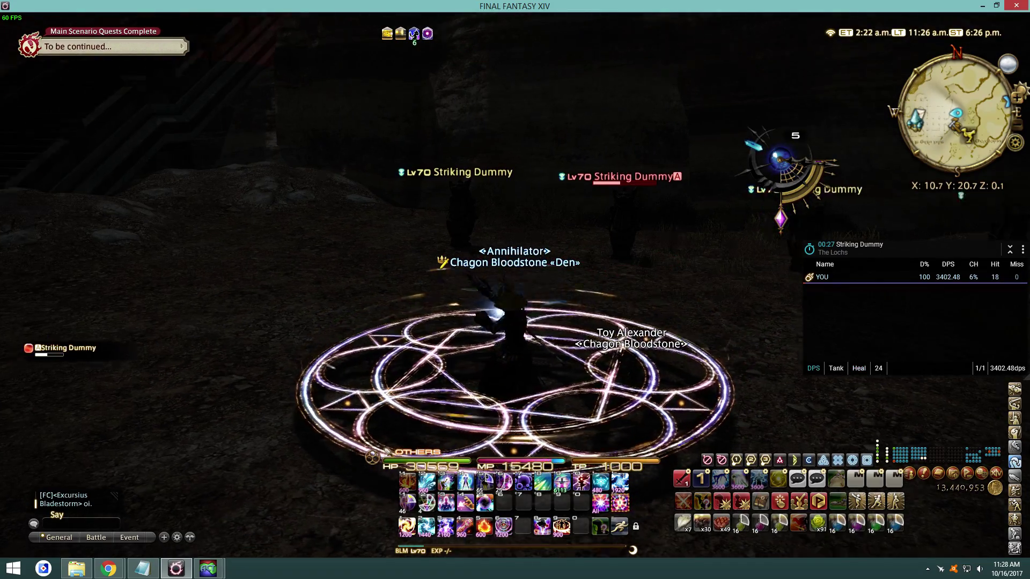
Turn the character away from the dummies, show the kagerou overlay's extra options and reopen its settings.
{"action": "key", "text": "Right"}
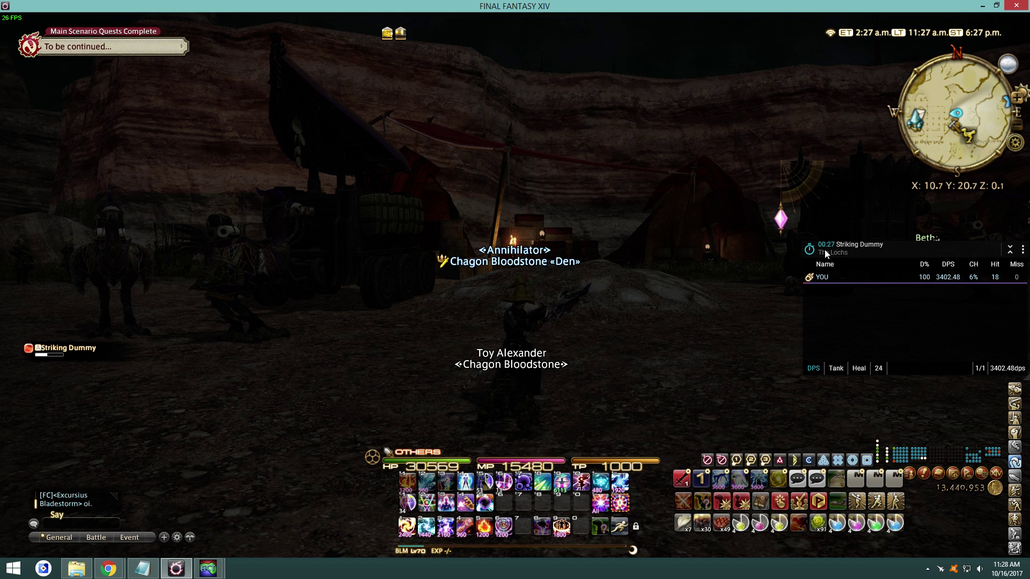
{"action": "left_click", "coordinate": [1023, 251]}
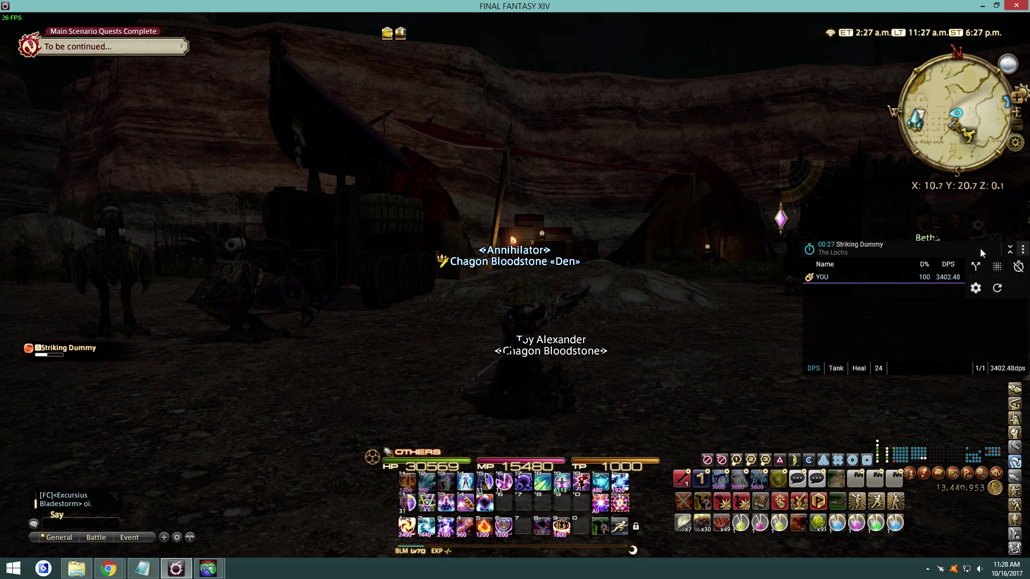
{"action": "left_click", "coordinate": [1023, 251]}
{"action": "left_click", "coordinate": [976, 288]}
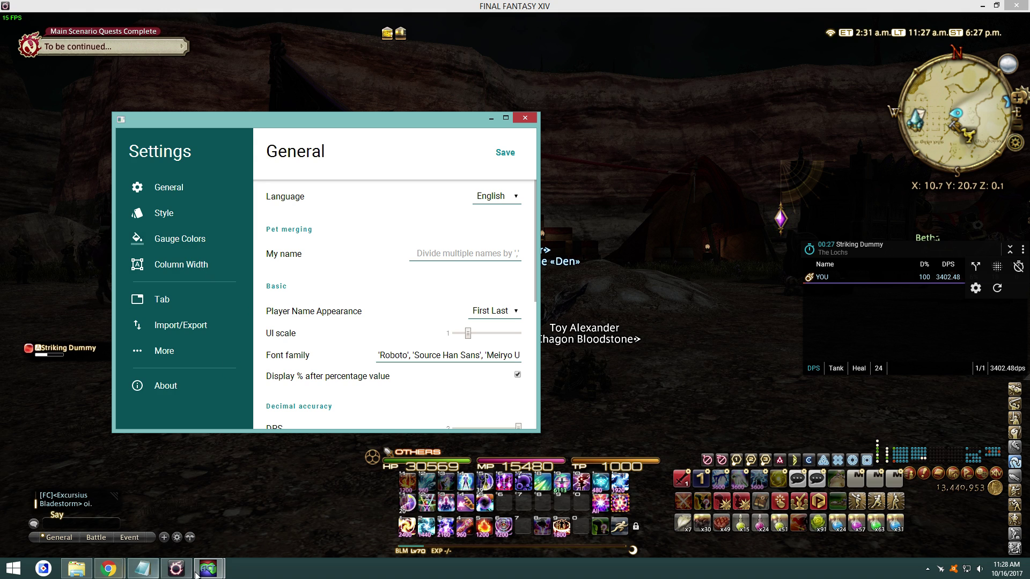
Review the Striking Dummy encounter in Advanced Combat Tracker's main view, close the kagerou settings and return to the game.
{"action": "left_click", "coordinate": [161, 523]}
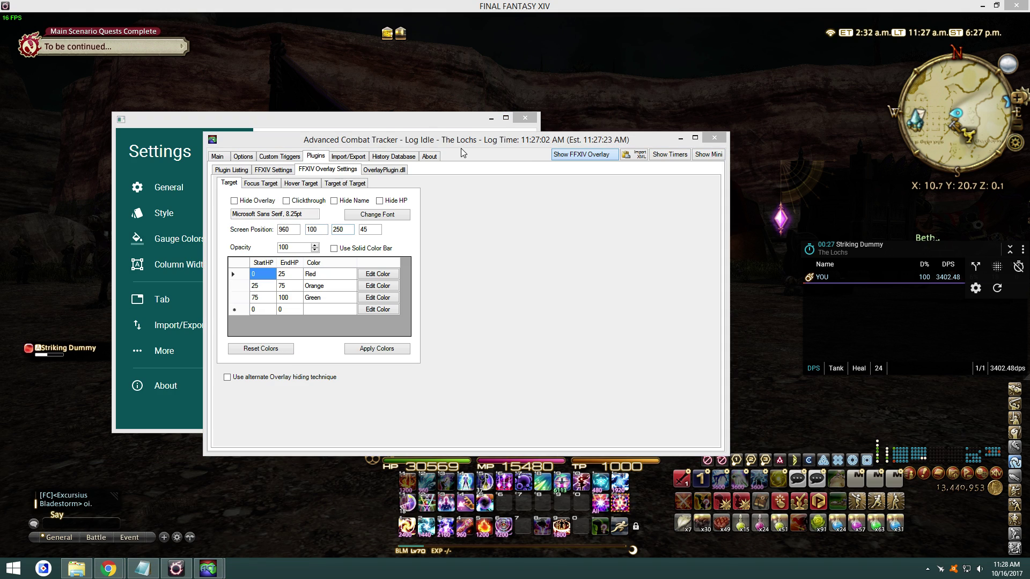
{"action": "left_click", "coordinate": [217, 156]}
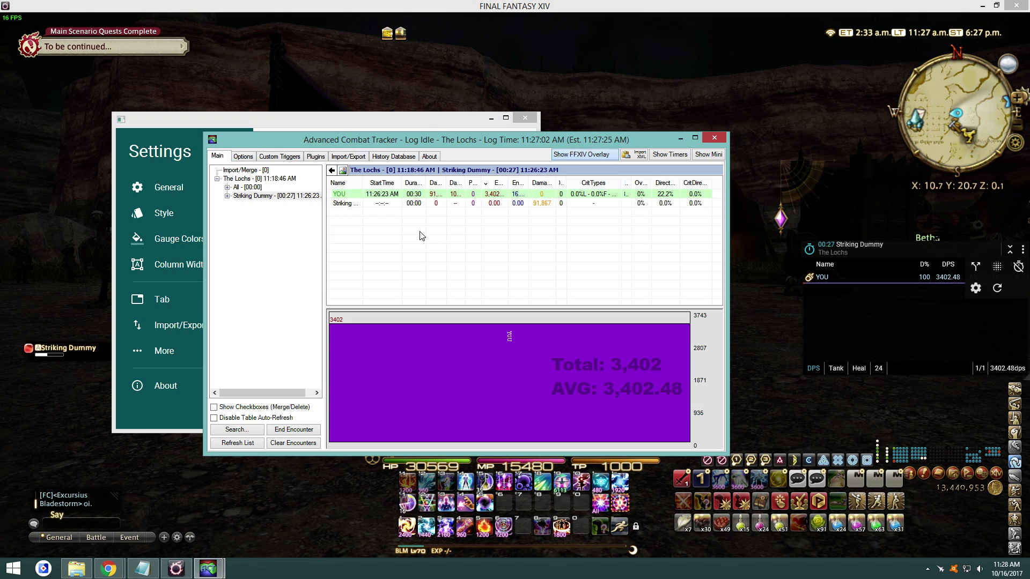
{"action": "left_click", "coordinate": [680, 138]}
{"action": "left_click", "coordinate": [525, 117]}
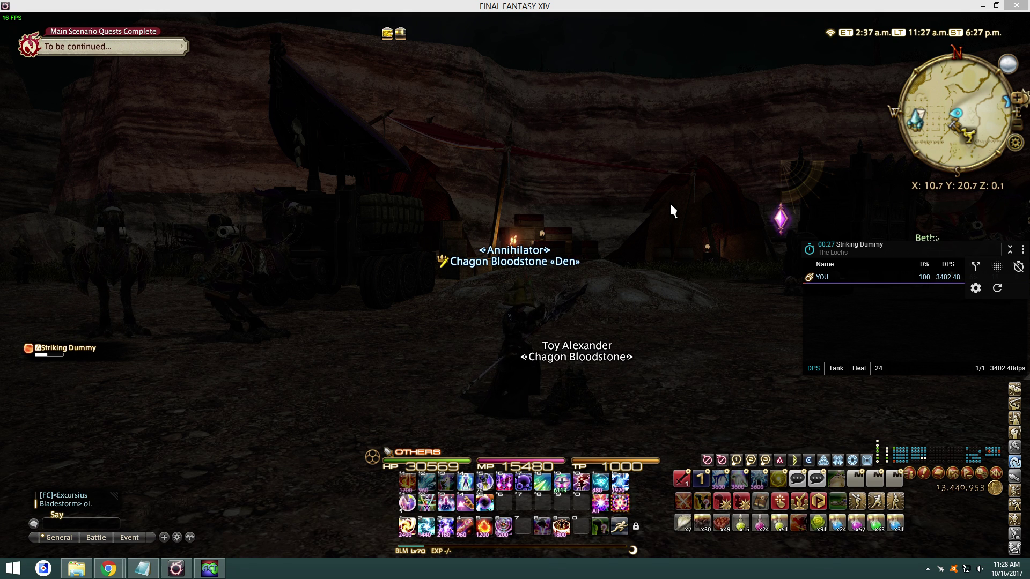
{"action": "left_click", "coordinate": [684, 335]}
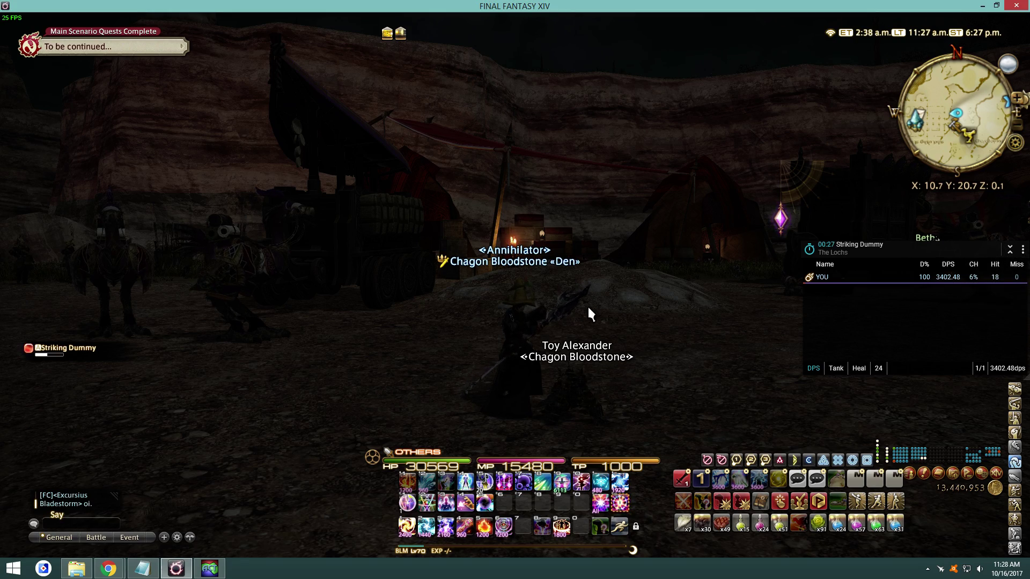
{"action": "left_click_drag", "start_coordinate": [590, 308], "coordinate": [564, 279]}
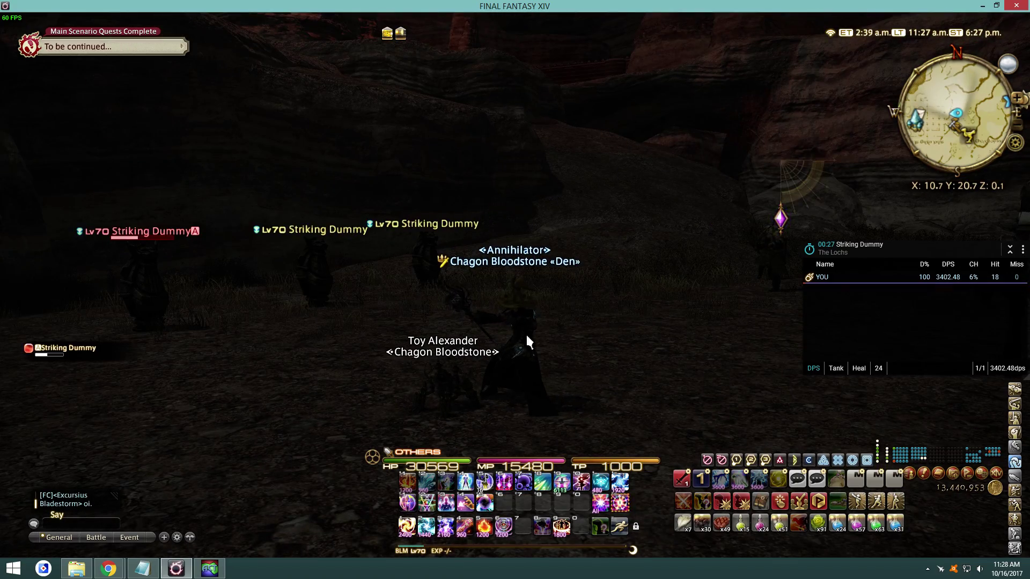
{"action": "left_click_drag", "start_coordinate": [526, 342], "coordinate": [456, 333]}
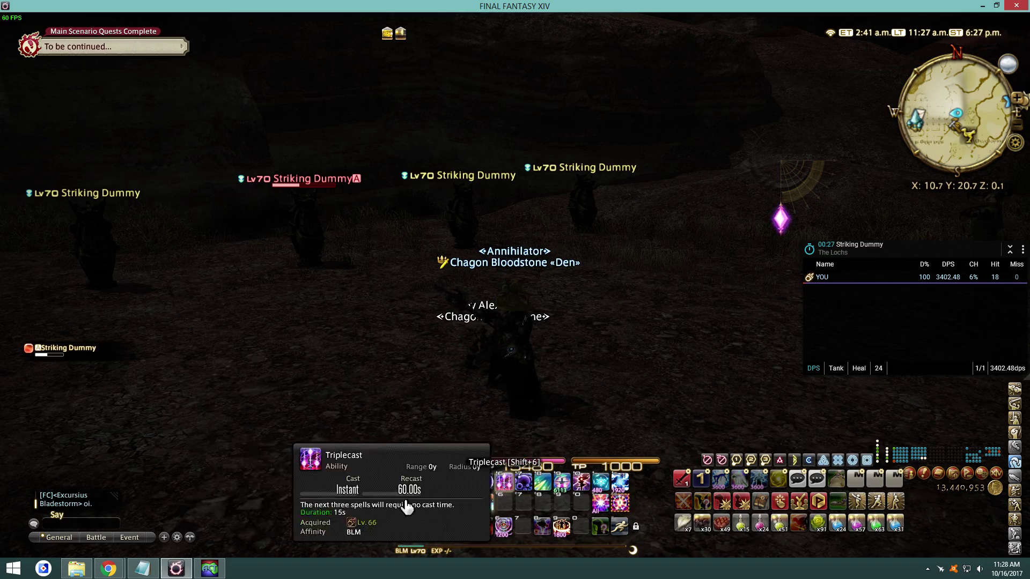
{"action": "left_click_drag", "start_coordinate": [547, 322], "coordinate": [333, 325]}
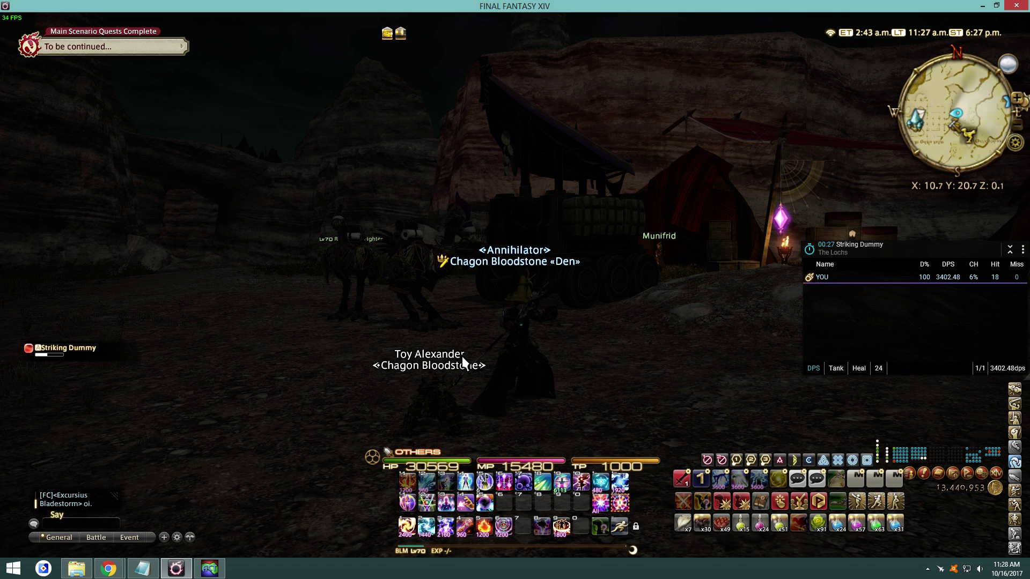
Switch to Chrome and copy the text <loadFromRemoteSources enabled="true" /> from the first comment under the YouTube ACT tutorial.
{"action": "mouse_move", "coordinate": [105, 569]}
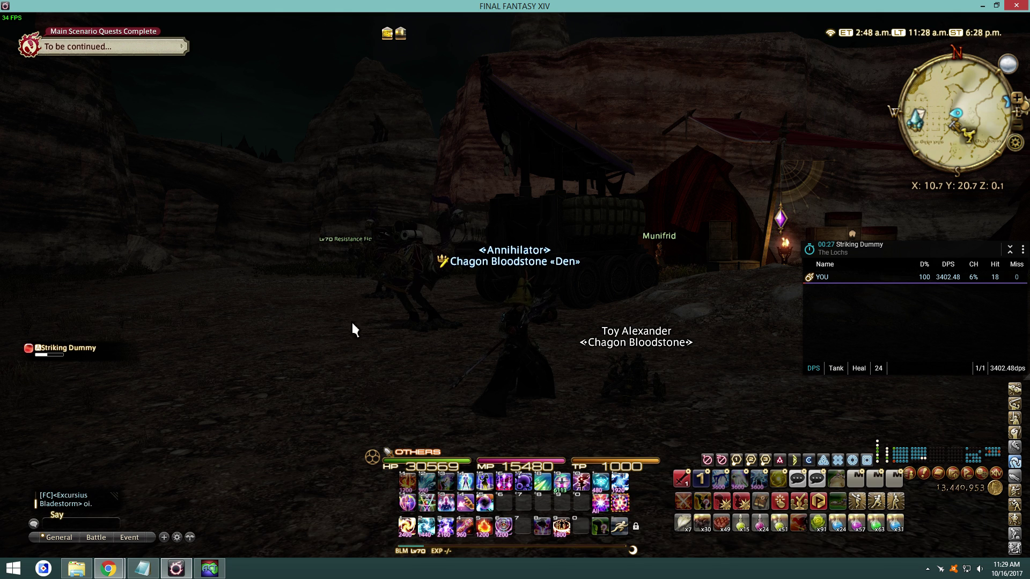
{"action": "left_click", "coordinate": [202, 520]}
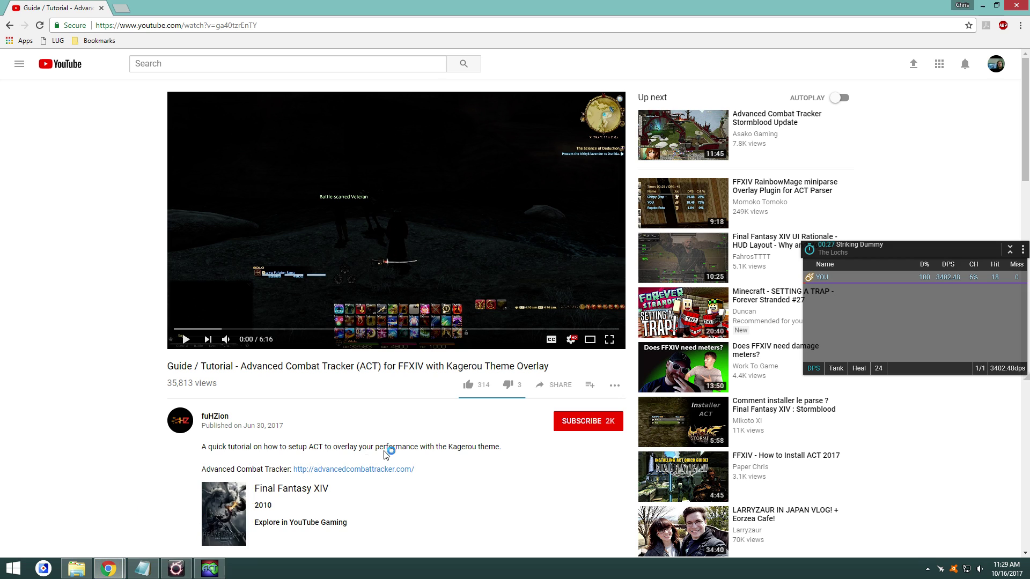
{"action": "scroll", "coordinate": [408, 444], "scroll_direction": "down", "scroll_amount": 9}
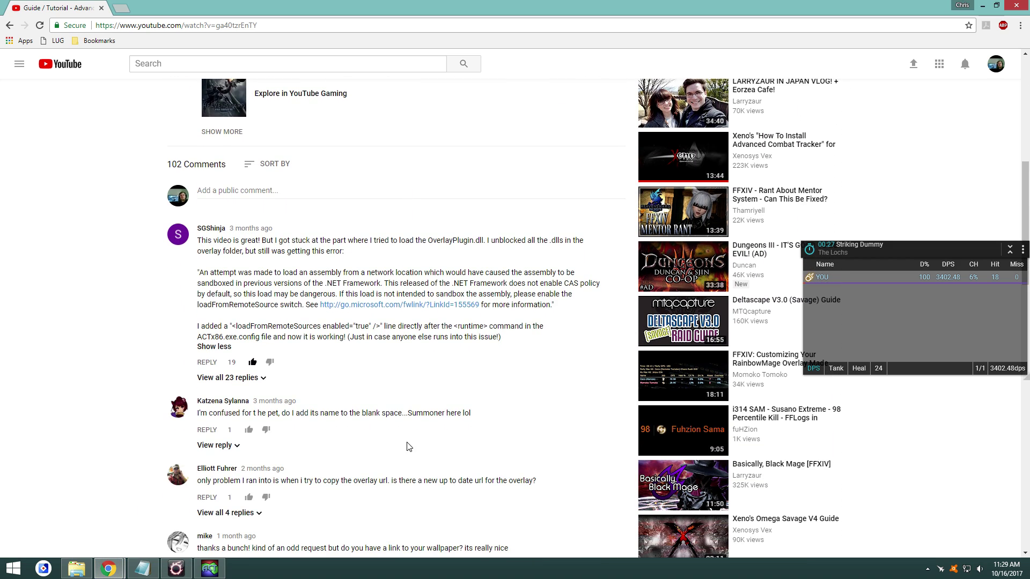
{"action": "scroll", "coordinate": [320, 204], "scroll_direction": "up", "scroll_amount": 4}
{"action": "scroll", "coordinate": [332, 426], "scroll_direction": "down", "scroll_amount": 2}
{"action": "left_click_drag", "start_coordinate": [233, 327], "coordinate": [373, 327]}
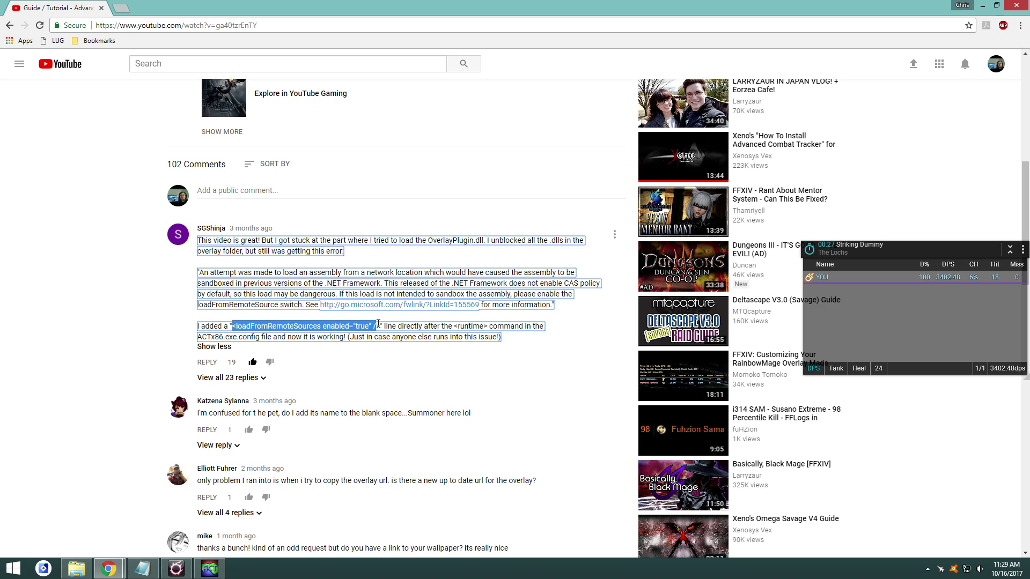
{"action": "right_click", "coordinate": [379, 322]}
{"action": "left_click", "coordinate": [395, 332]}
{"action": "left_click", "coordinate": [558, 397]}
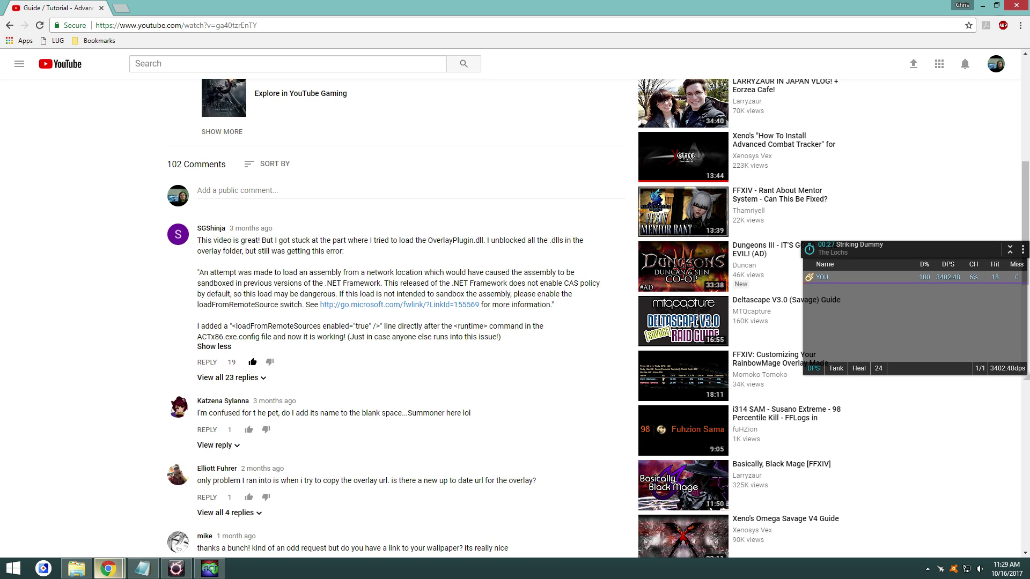
Switch to File Explorer and open the Advanced Combat Tracker folder inside Program Files (x86) on the OS (C:) drive.
{"action": "left_click", "coordinate": [84, 573]}
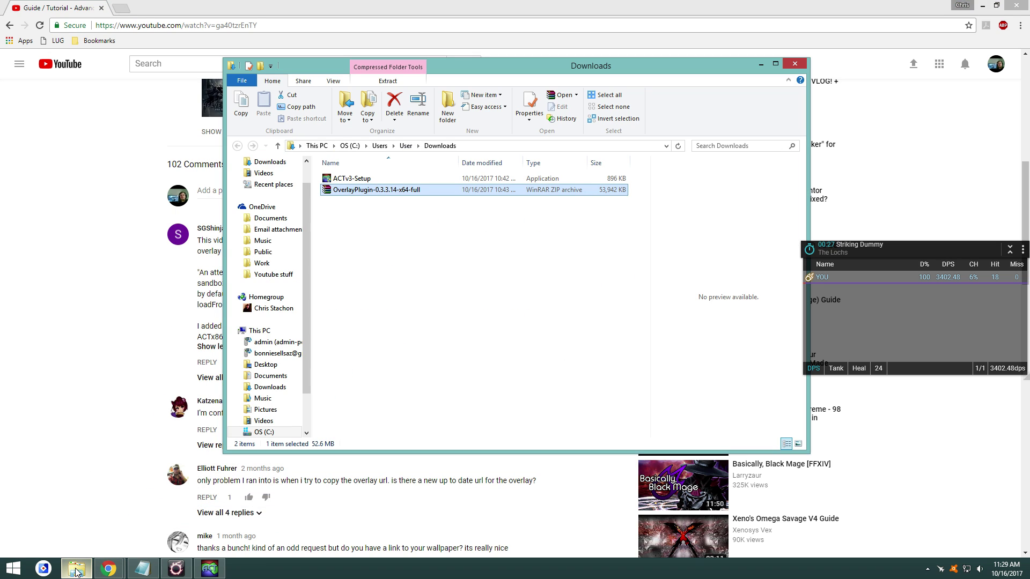
{"action": "left_click", "coordinate": [266, 337]}
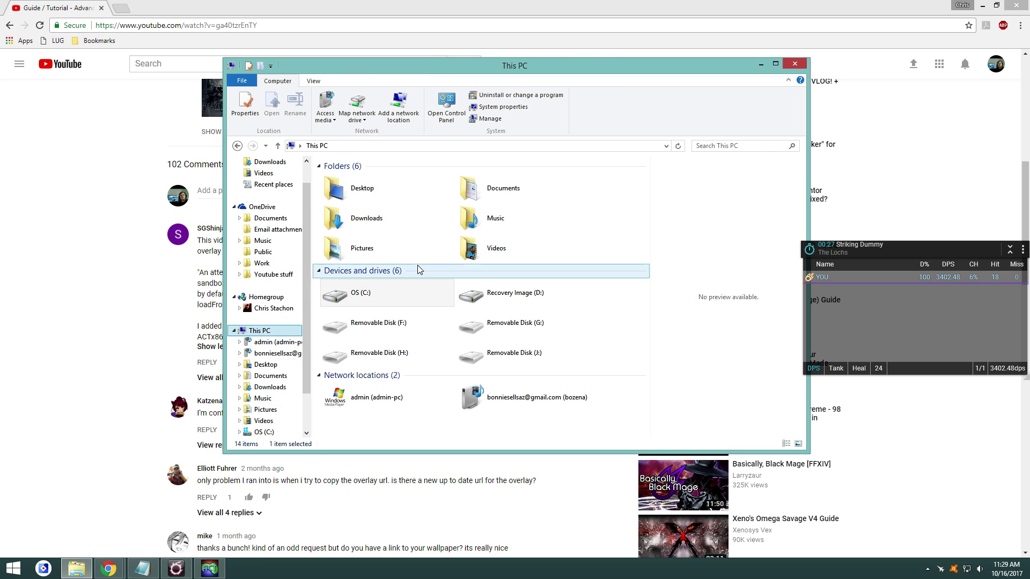
{"action": "double_click", "coordinate": [377, 306]}
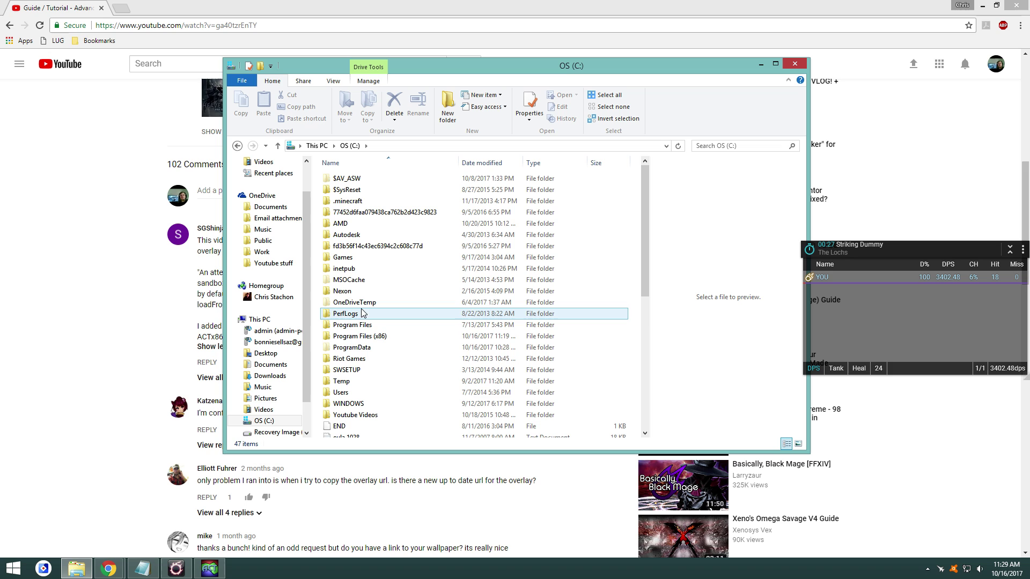
{"action": "double_click", "coordinate": [354, 338]}
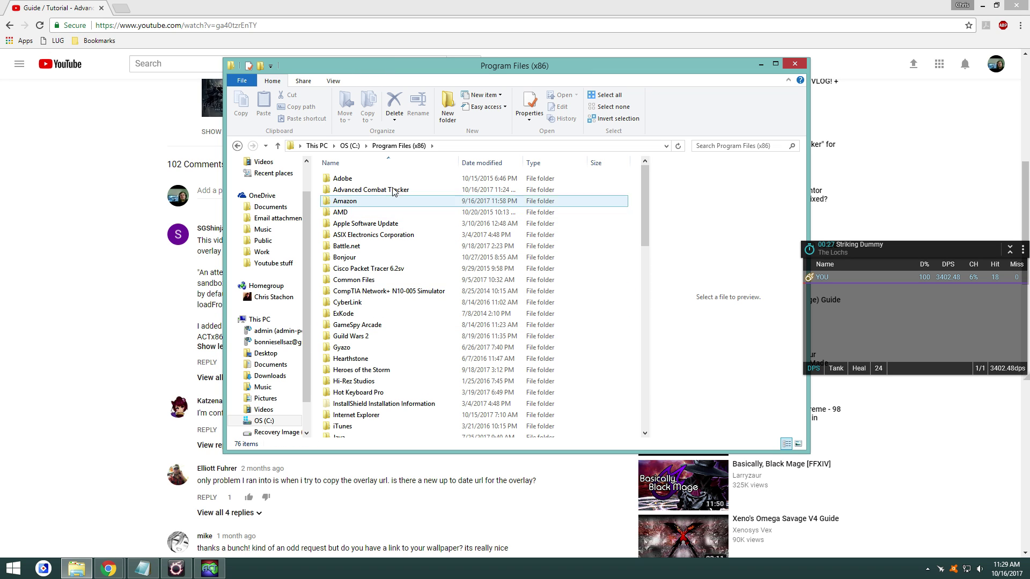
{"action": "double_click", "coordinate": [392, 191]}
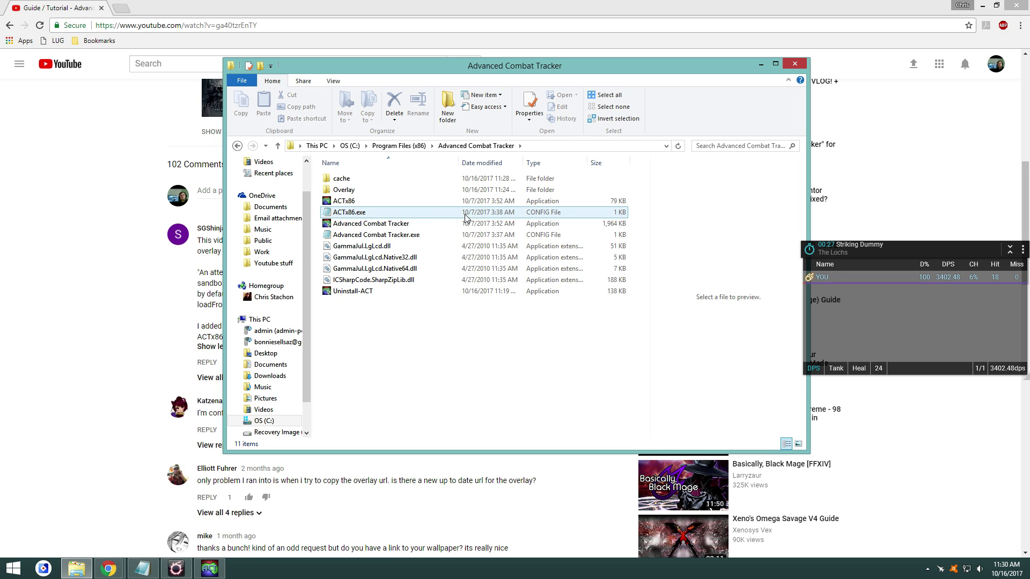
{"action": "right_click", "coordinate": [363, 216]}
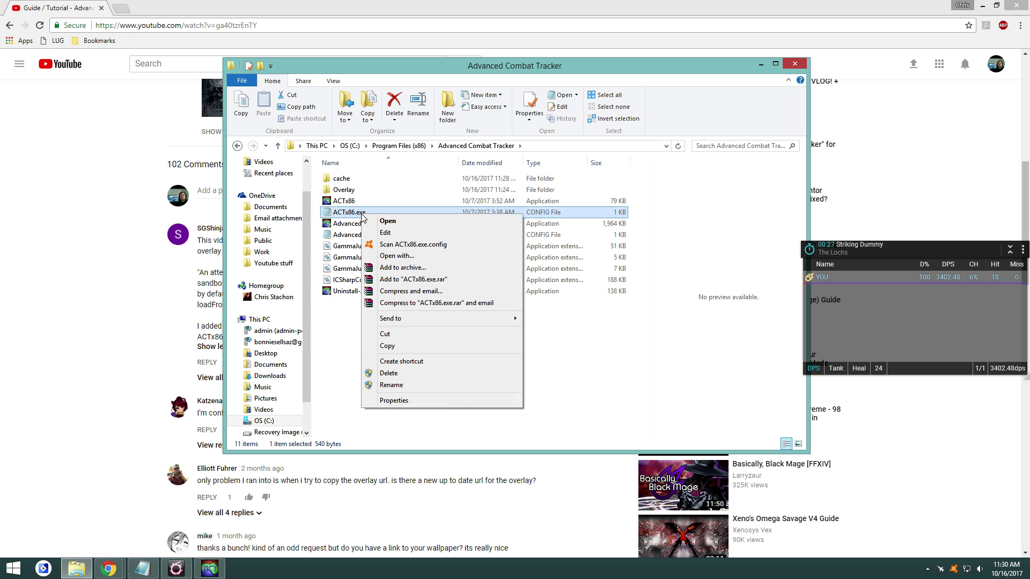
{"action": "left_click", "coordinate": [399, 403]}
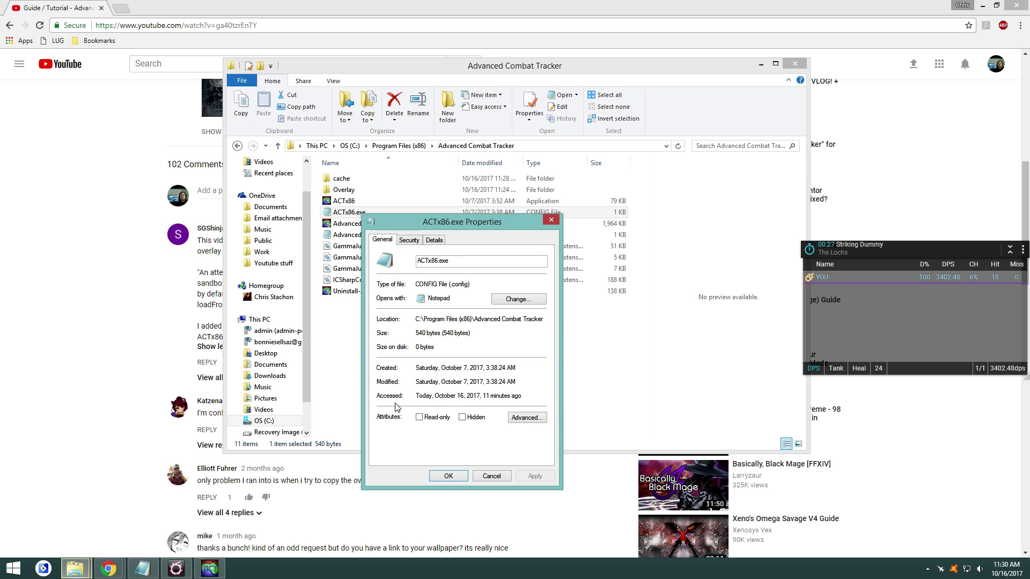
{"action": "left_click", "coordinate": [551, 220]}
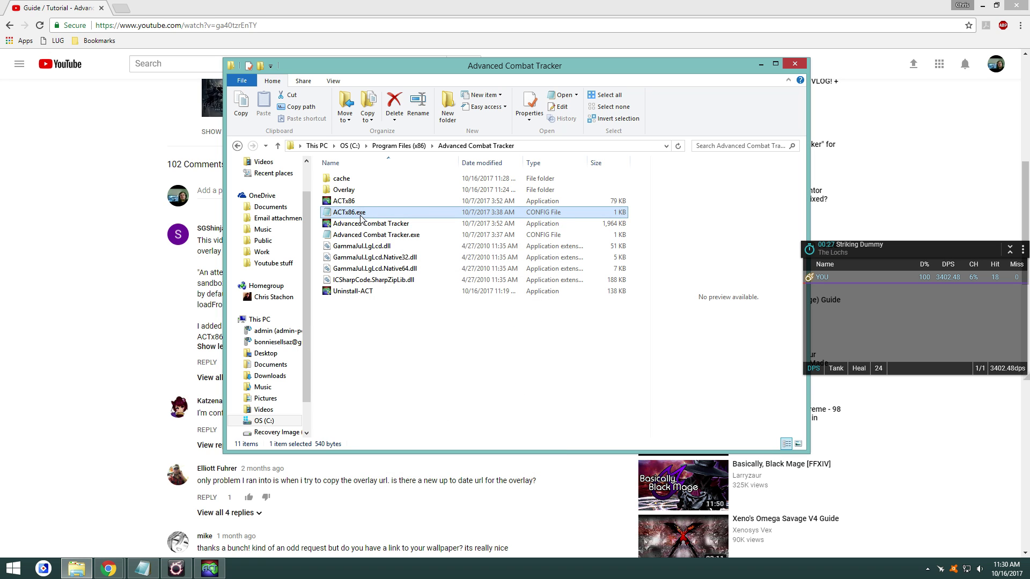
Open ACTx86.exe.config for editing in Notepad and paste <loadFromRemoteSources enabled="true" /> on a new line directly after <runtime>.
{"action": "right_click", "coordinate": [360, 215]}
{"action": "left_click", "coordinate": [385, 233]}
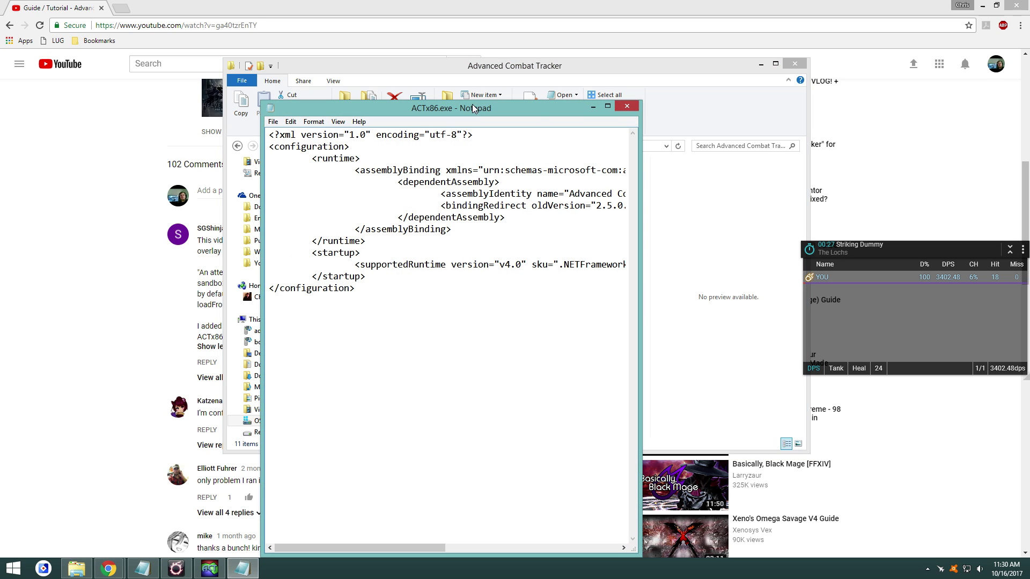
{"action": "left_click", "coordinate": [139, 355]}
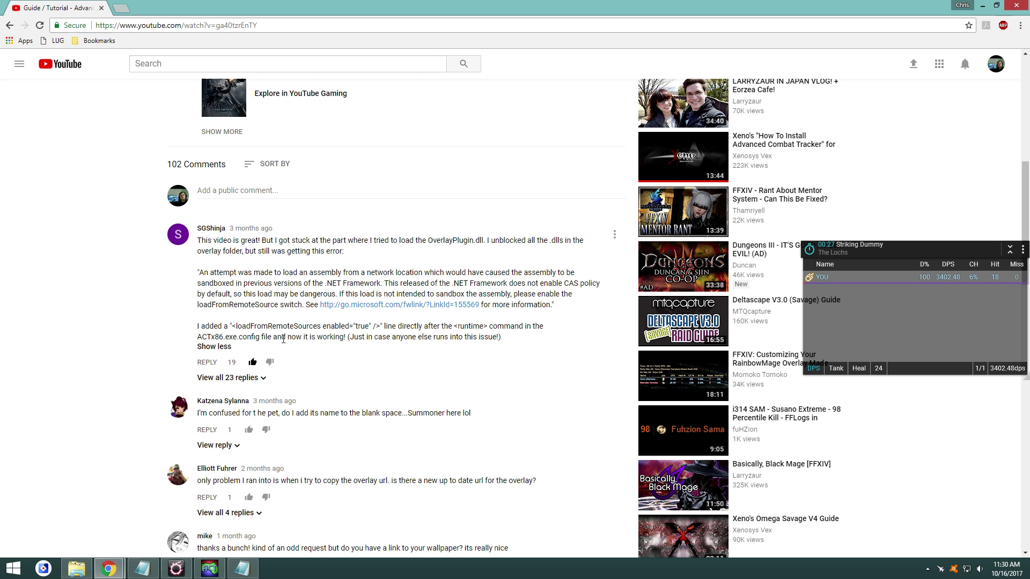
{"action": "left_click", "coordinate": [243, 569]}
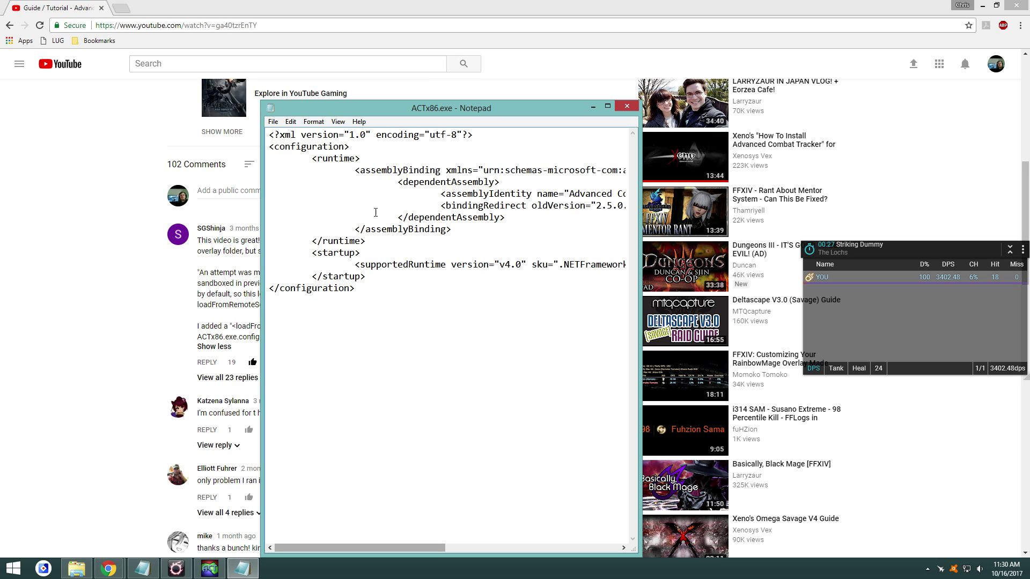
{"action": "key", "text": "Return"}
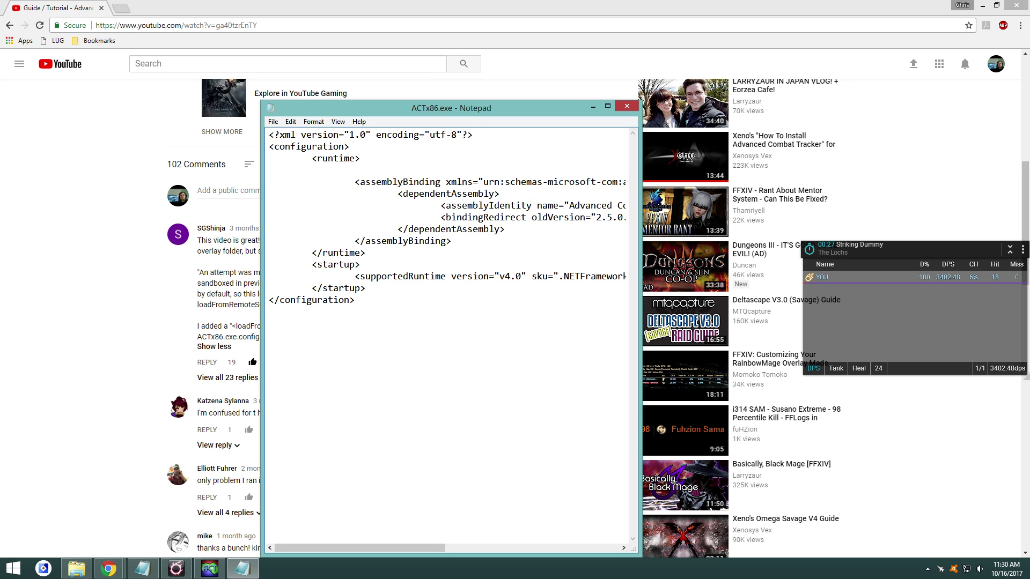
{"action": "key", "text": "ctrl+v"}
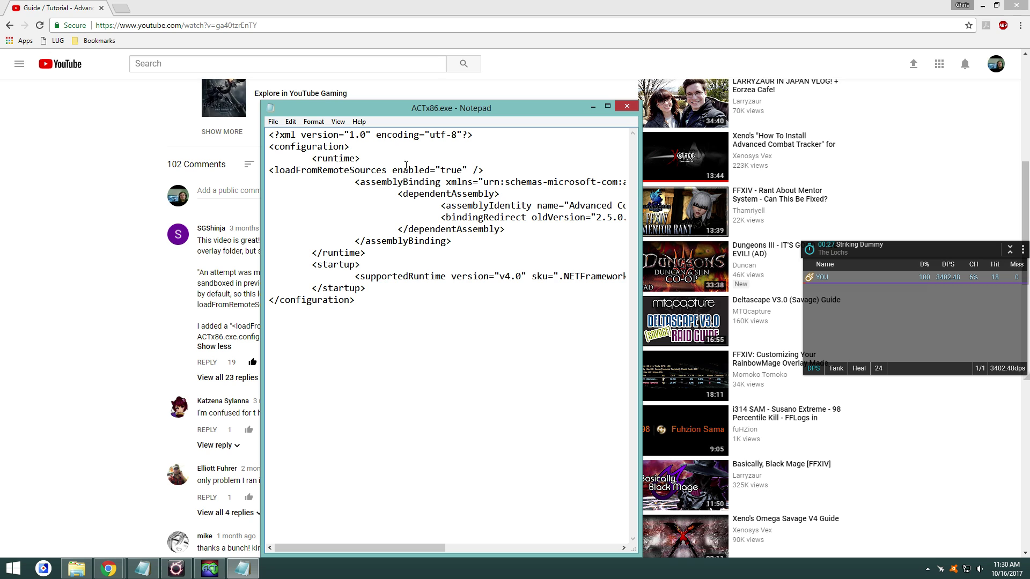
Try to save over the existing ACTx86.exe.config and close Notepad without saving the changes.
{"action": "left_click", "coordinate": [273, 122]}
{"action": "left_click", "coordinate": [292, 170]}
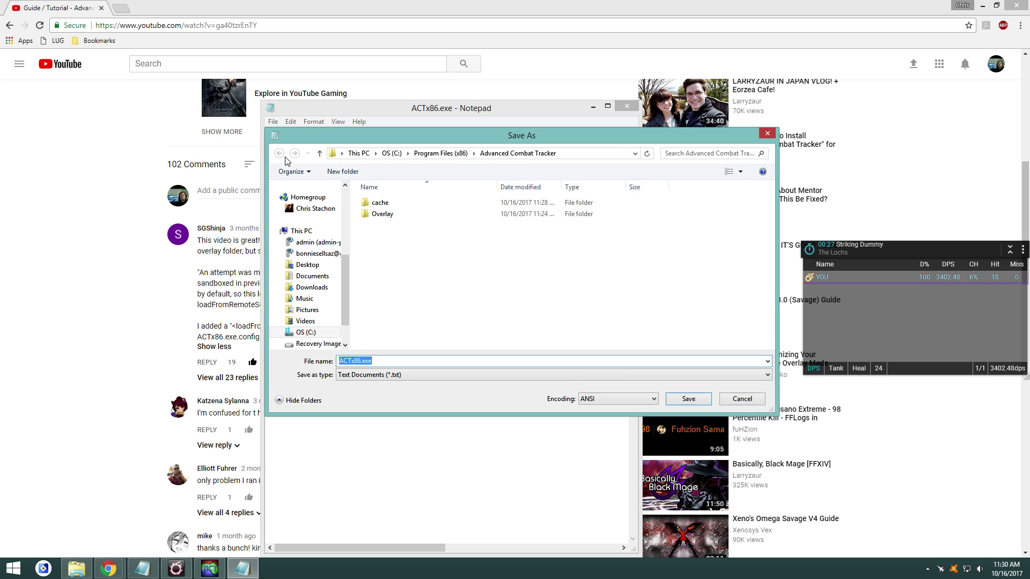
{"action": "left_click", "coordinate": [688, 399]}
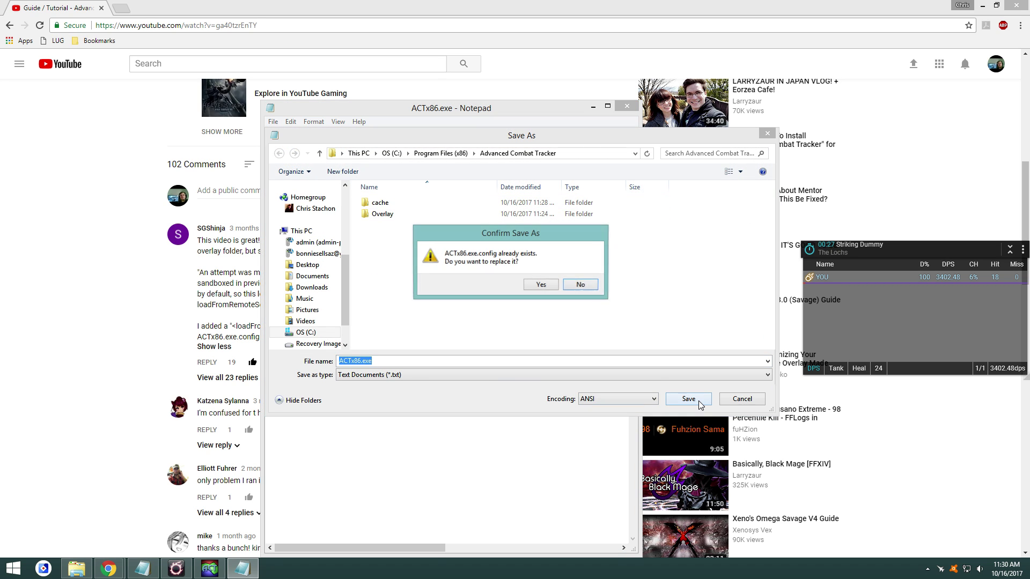
{"action": "left_click", "coordinate": [534, 289]}
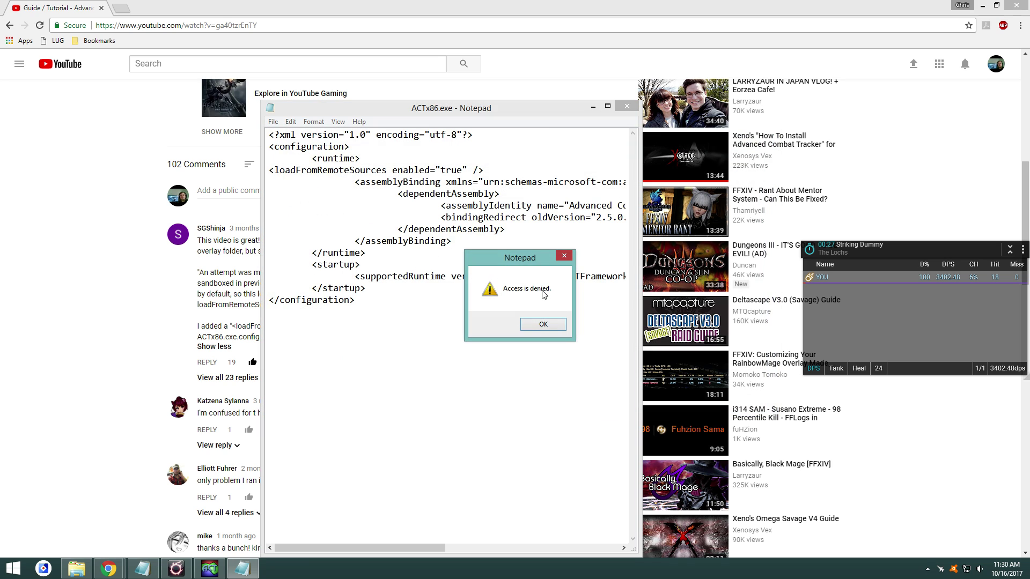
{"action": "left_click", "coordinate": [541, 326]}
{"action": "left_click", "coordinate": [627, 106]}
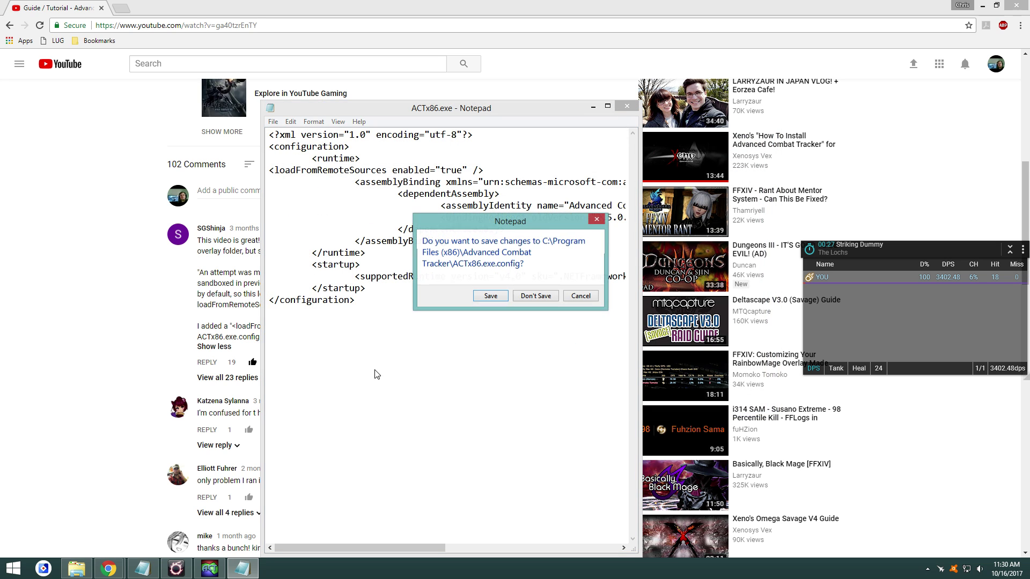
{"action": "left_click", "coordinate": [535, 296]}
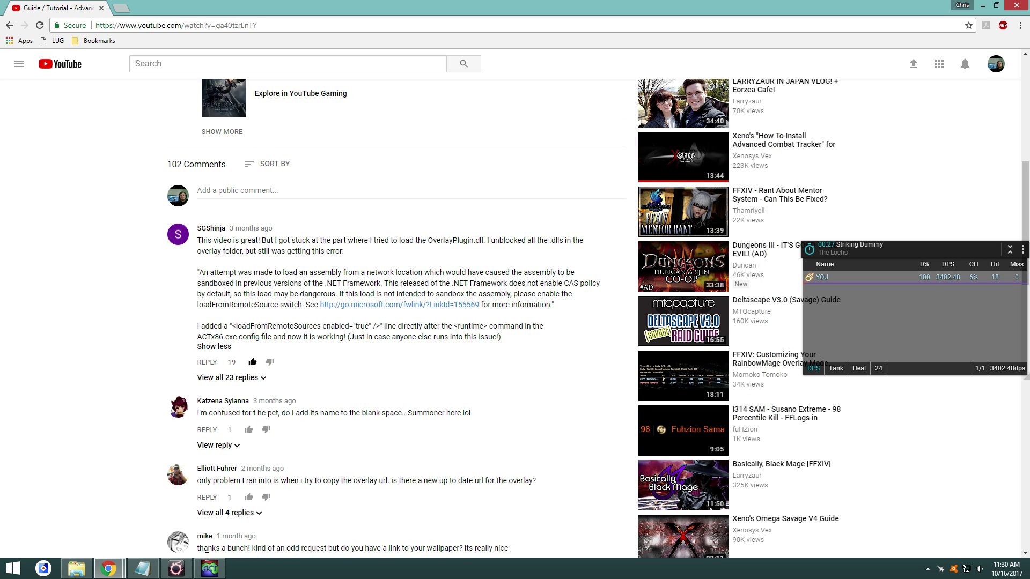
In the security properties of ACTx86.exe.config, allow ALL APPLICATION PACKAGES full control and apply the permissions.
{"action": "left_click", "coordinate": [76, 569]}
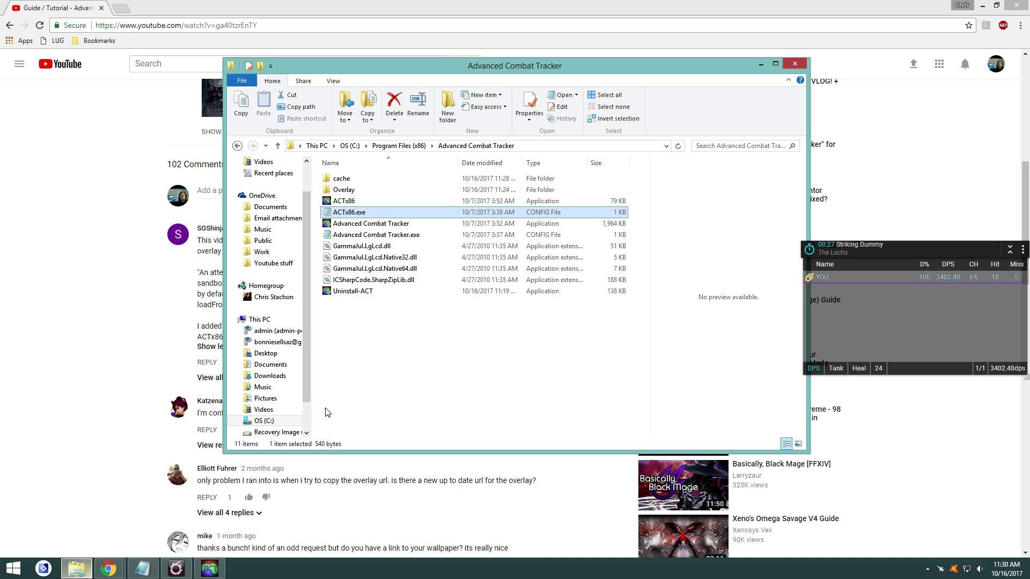
{"action": "right_click", "coordinate": [379, 213]}
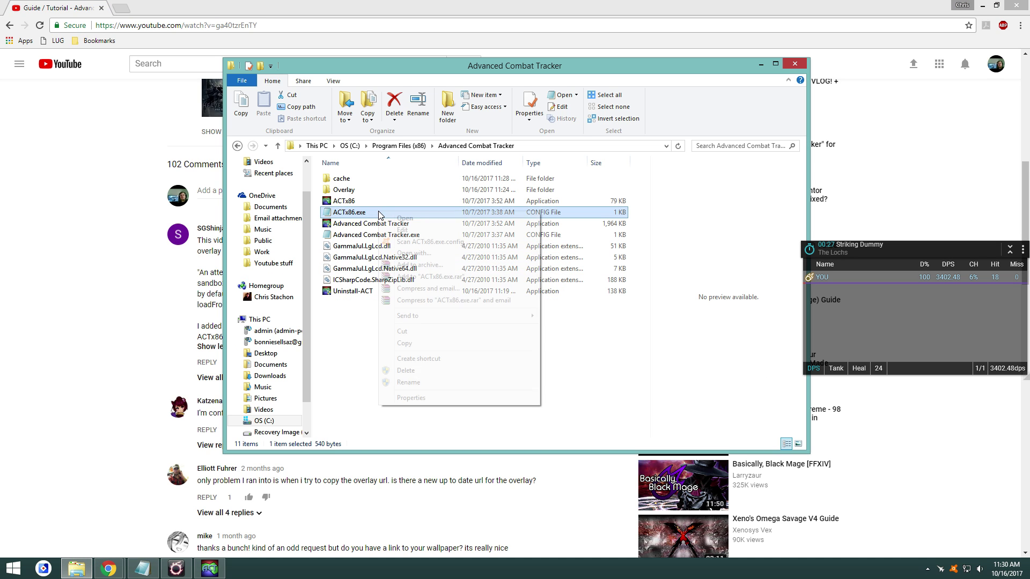
{"action": "left_click", "coordinate": [411, 398]}
{"action": "left_click", "coordinate": [434, 239]}
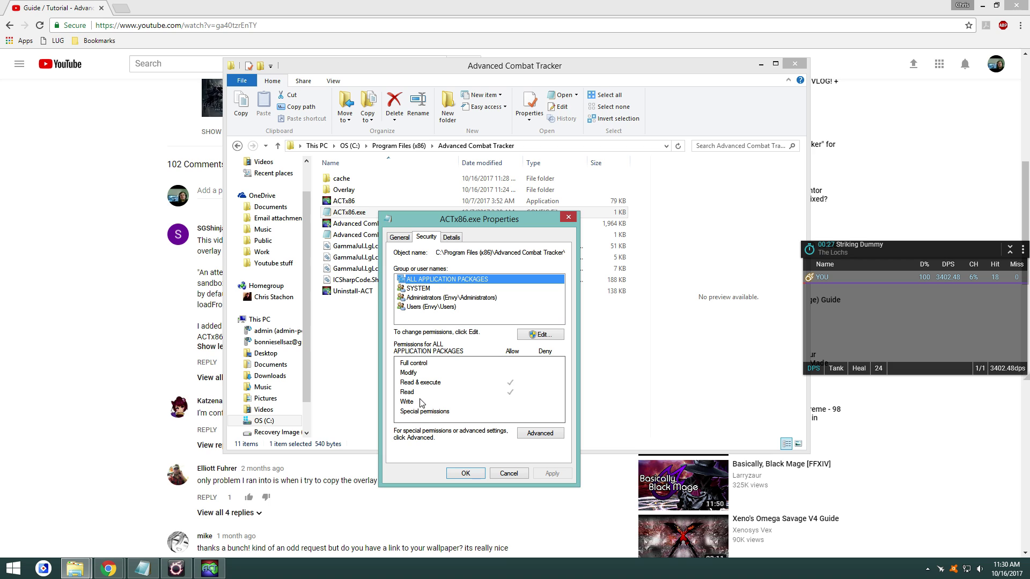
{"action": "left_click", "coordinate": [538, 339]}
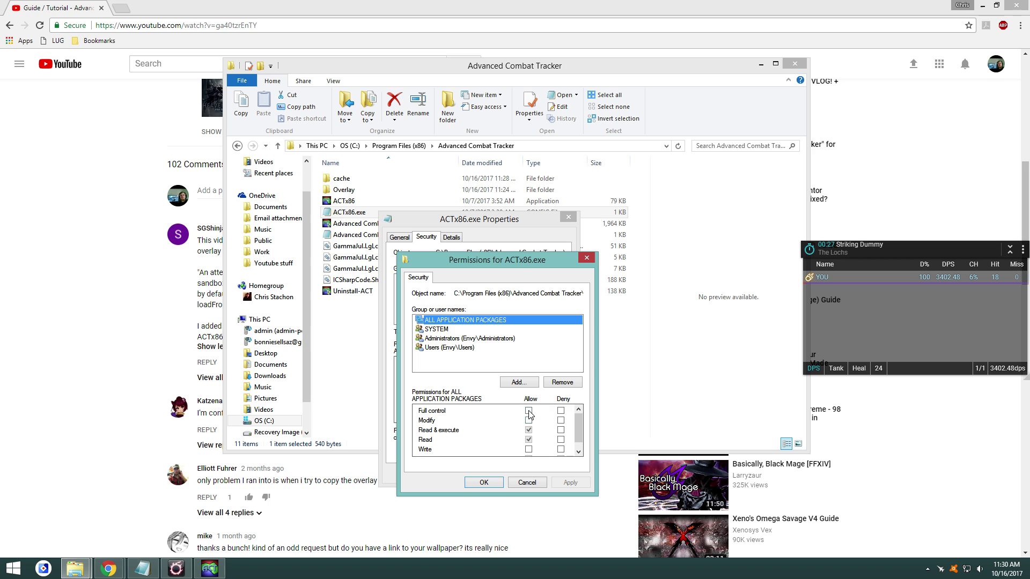
{"action": "left_click", "coordinate": [529, 411]}
{"action": "left_click", "coordinate": [495, 483]}
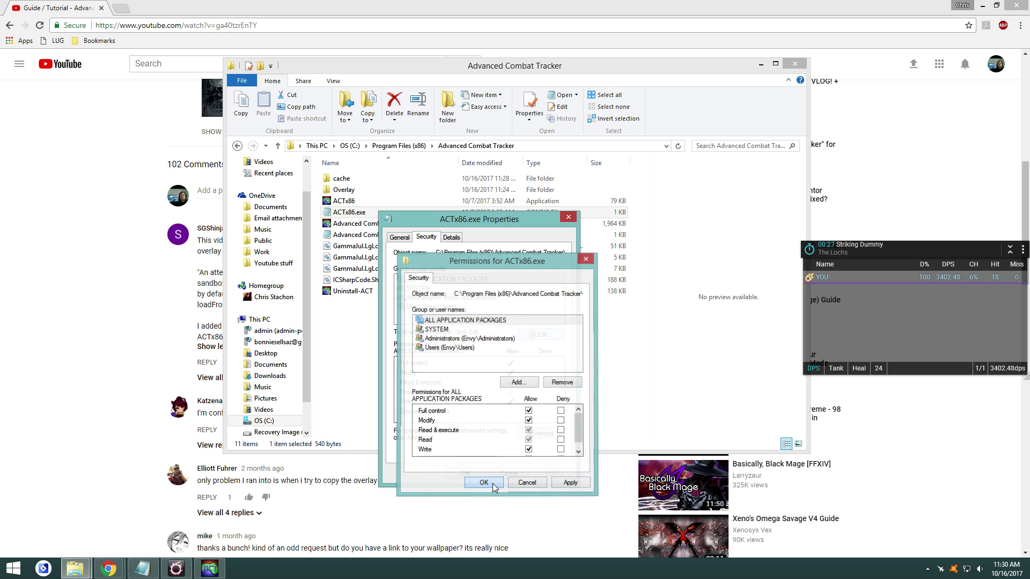
{"action": "left_click", "coordinate": [465, 474]}
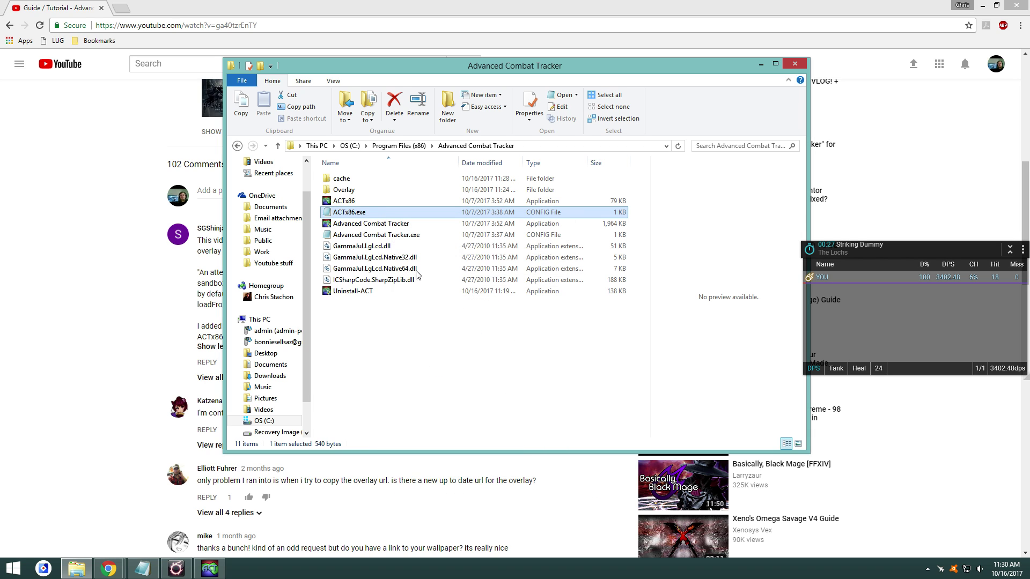
Reopen ACTx86.exe.config in Notepad and insert the line <loadFromRemoteSources enabled="true" /> directly below <runtime>.
{"action": "right_click", "coordinate": [369, 218]}
{"action": "left_click", "coordinate": [386, 232]}
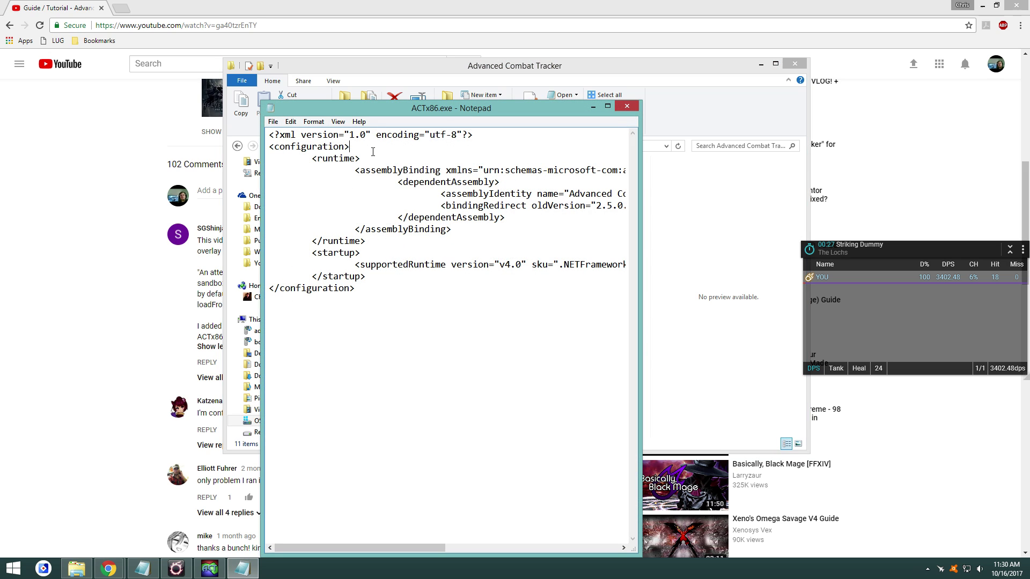
{"action": "left_click", "coordinate": [365, 159]}
{"action": "key", "text": "Return"}
{"action": "type", "text": "<loadFromRemoteSources enabled=\"true\" />"}
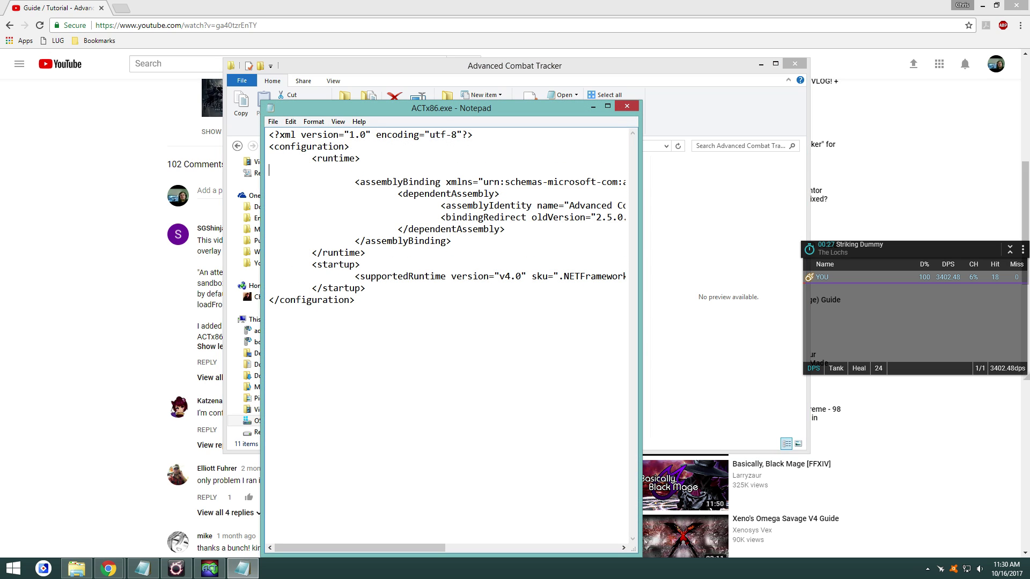
Try to save the edited ACTx86.exe.config under its existing name, dismiss the warning, and close Notepad without saving.
{"action": "left_click", "coordinate": [272, 122]}
{"action": "left_click", "coordinate": [293, 168]}
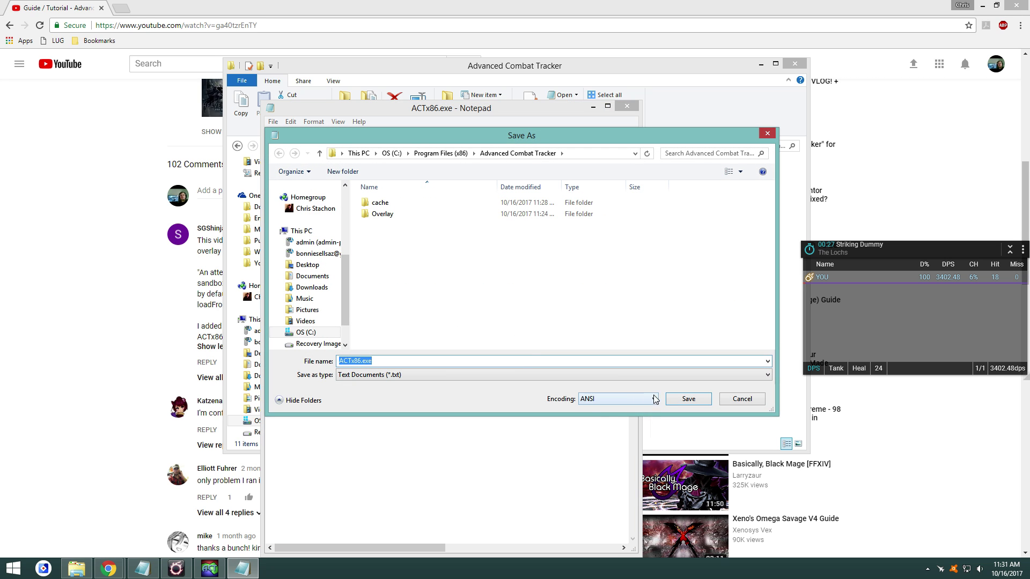
{"action": "left_click", "coordinate": [688, 399]}
{"action": "left_click", "coordinate": [532, 288]}
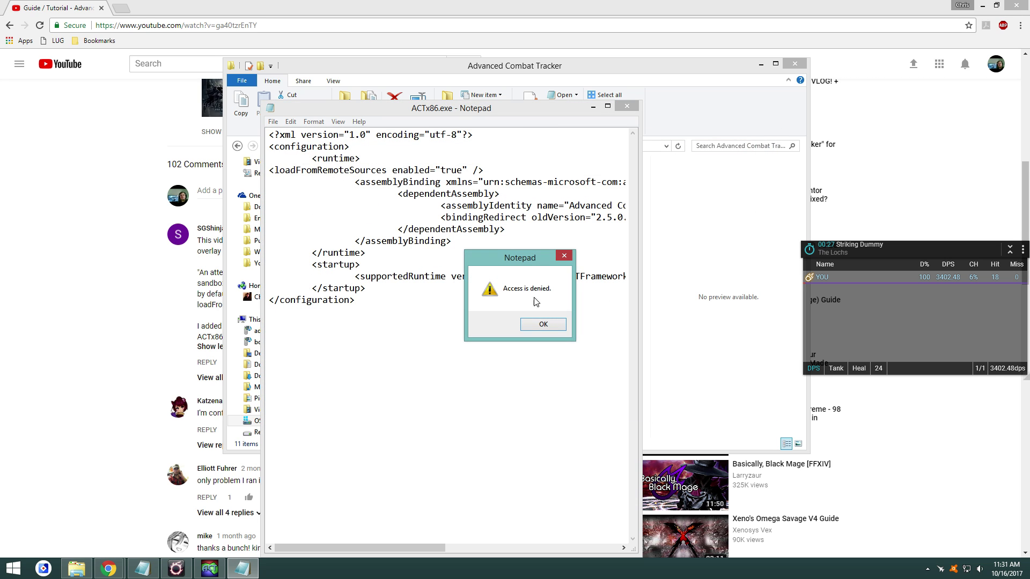
{"action": "left_click", "coordinate": [543, 325]}
{"action": "left_click", "coordinate": [626, 106]}
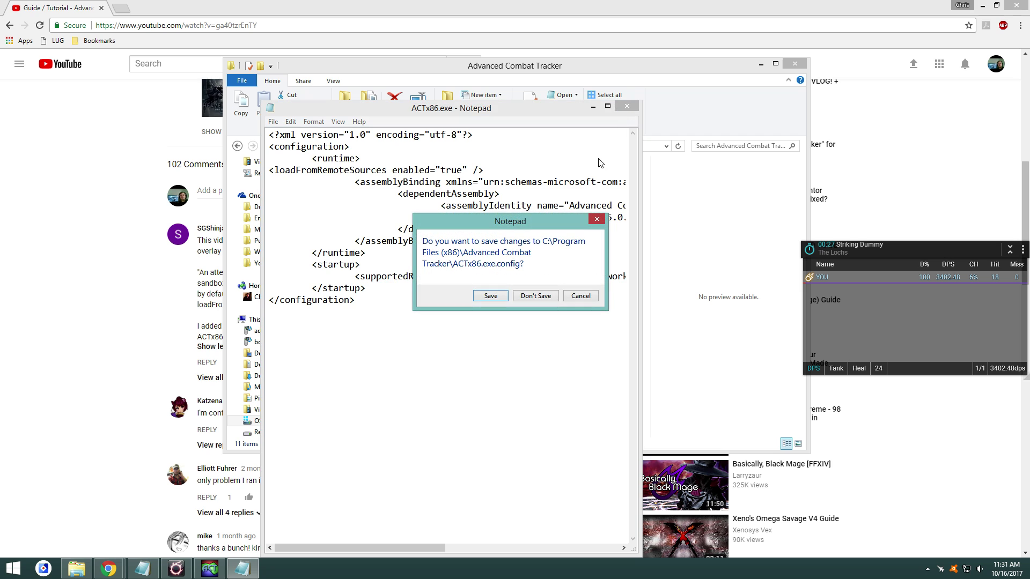
{"action": "left_click", "coordinate": [536, 296]}
In the security properties of ACTx86.exe.config, allow the Users group full control and confirm the permissions.
{"action": "right_click", "coordinate": [368, 214]}
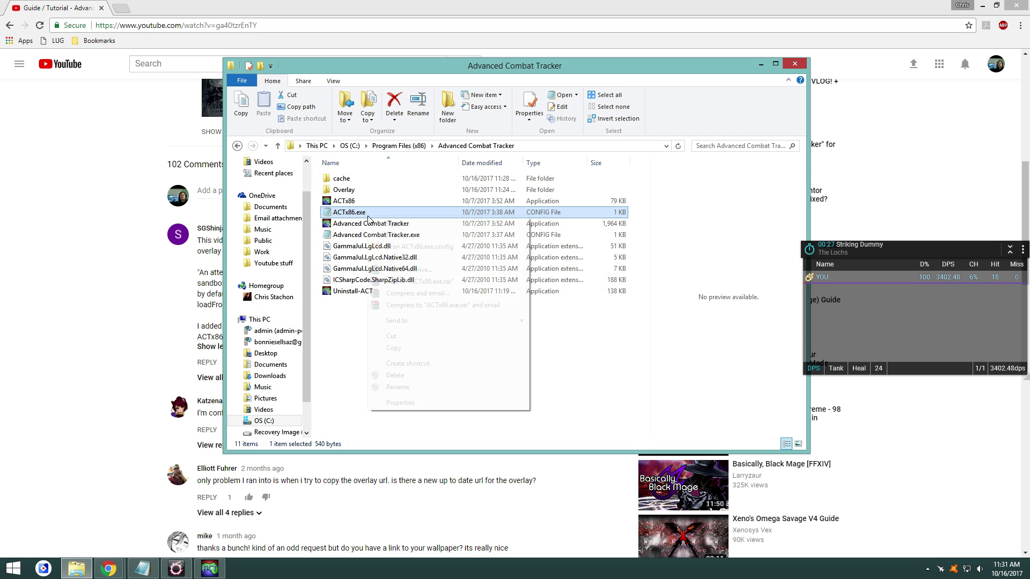
{"action": "left_click", "coordinate": [400, 402]}
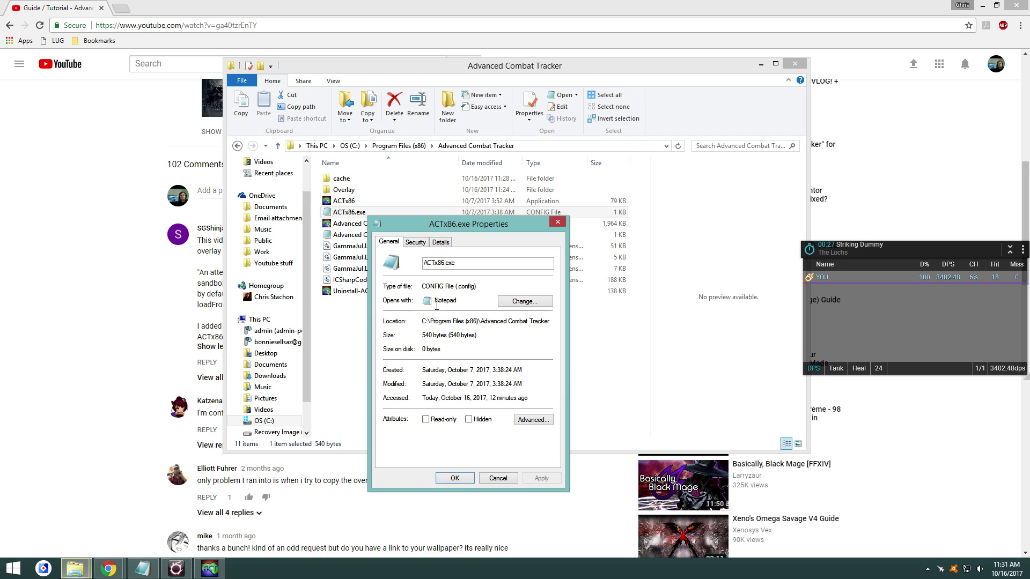
{"action": "left_click", "coordinate": [415, 242]}
{"action": "left_click", "coordinate": [440, 297]}
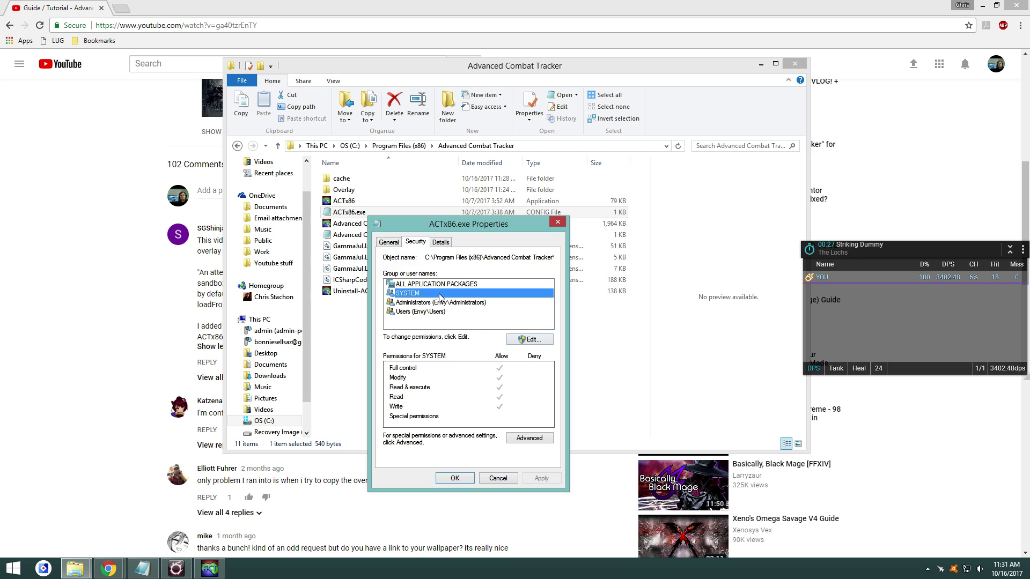
{"action": "left_click", "coordinate": [418, 303]}
{"action": "left_click", "coordinate": [423, 314]}
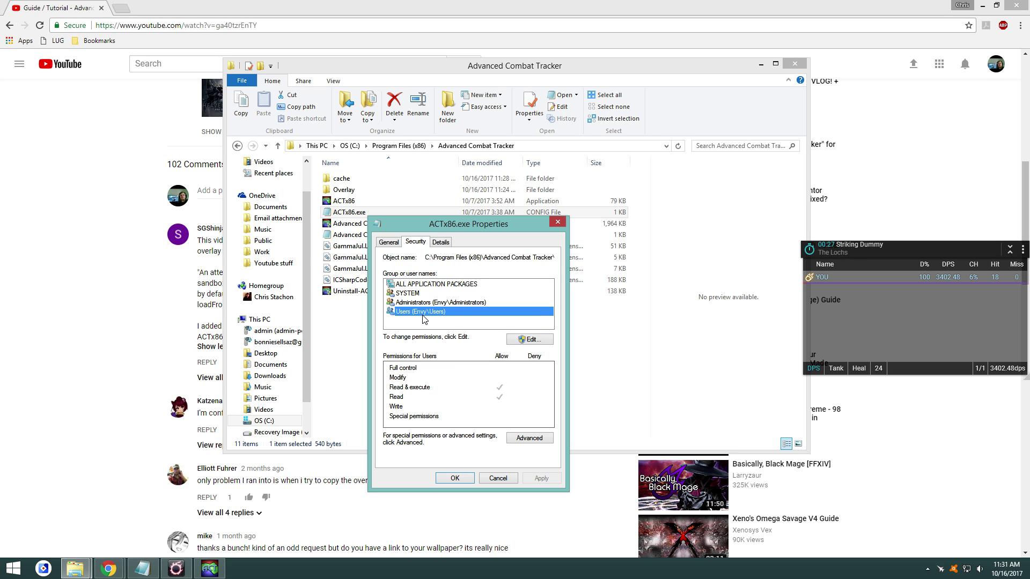
{"action": "left_click", "coordinate": [525, 341]}
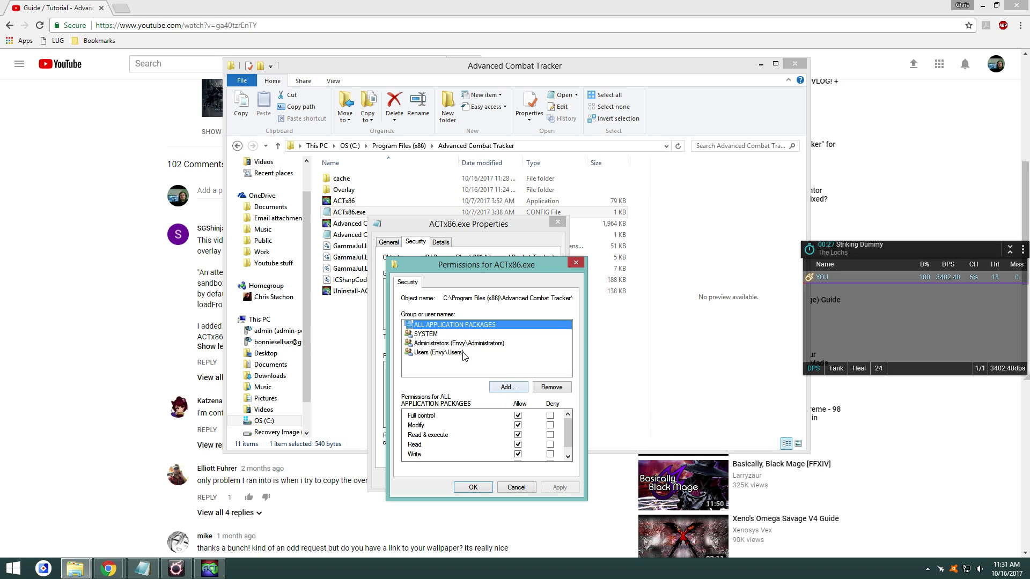
{"action": "left_click", "coordinate": [465, 352]}
{"action": "left_click", "coordinate": [508, 387]}
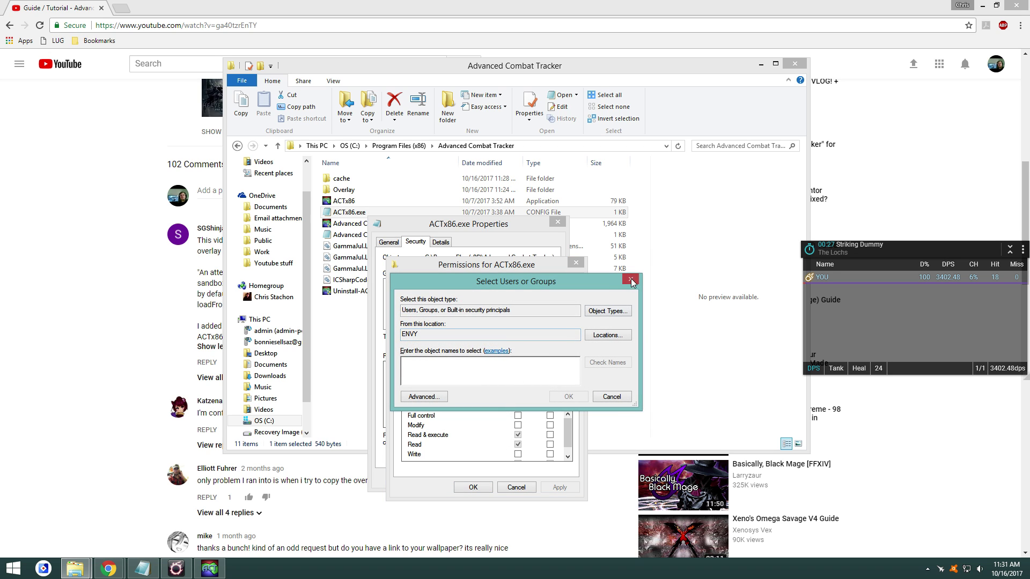
{"action": "left_click", "coordinate": [631, 280]}
{"action": "left_click", "coordinate": [518, 415]}
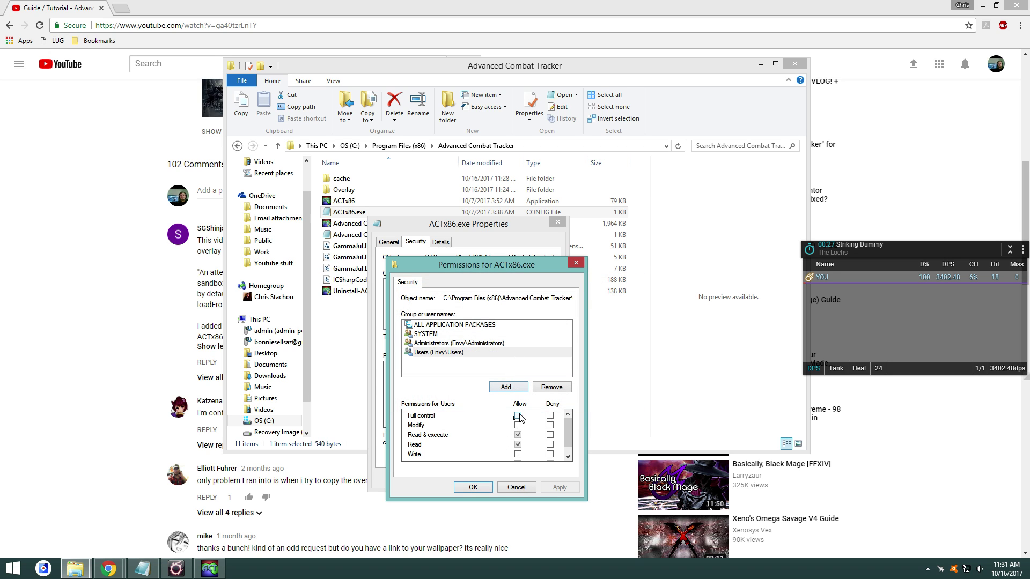
{"action": "left_click", "coordinate": [473, 487]}
{"action": "left_click", "coordinate": [465, 478]}
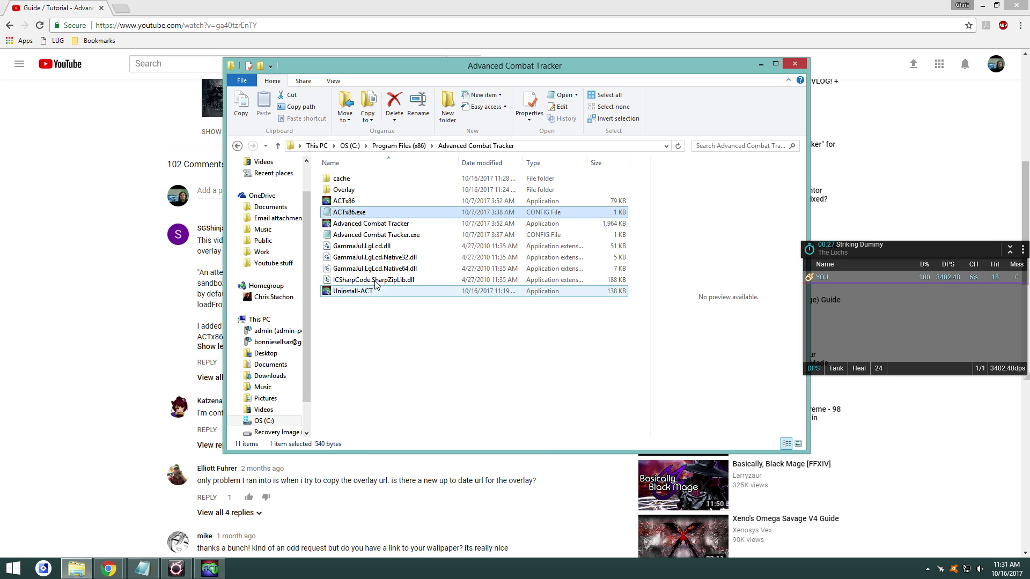
Open ACTx86.exe.config in Notepad again and add <loadFromRemoteSources enabled="true" /> on its own line below <runtime>.
{"action": "right_click", "coordinate": [370, 214]}
{"action": "left_click", "coordinate": [387, 226]}
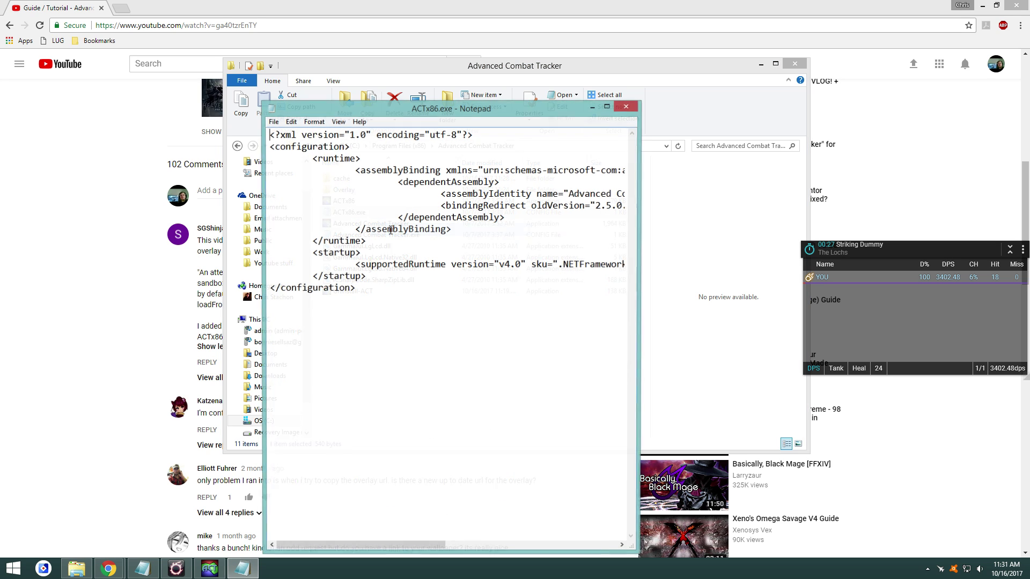
{"action": "key", "text": "Return"}
{"action": "type", "text": "<loadFromRemoteSources enabled=\"true\" />"}
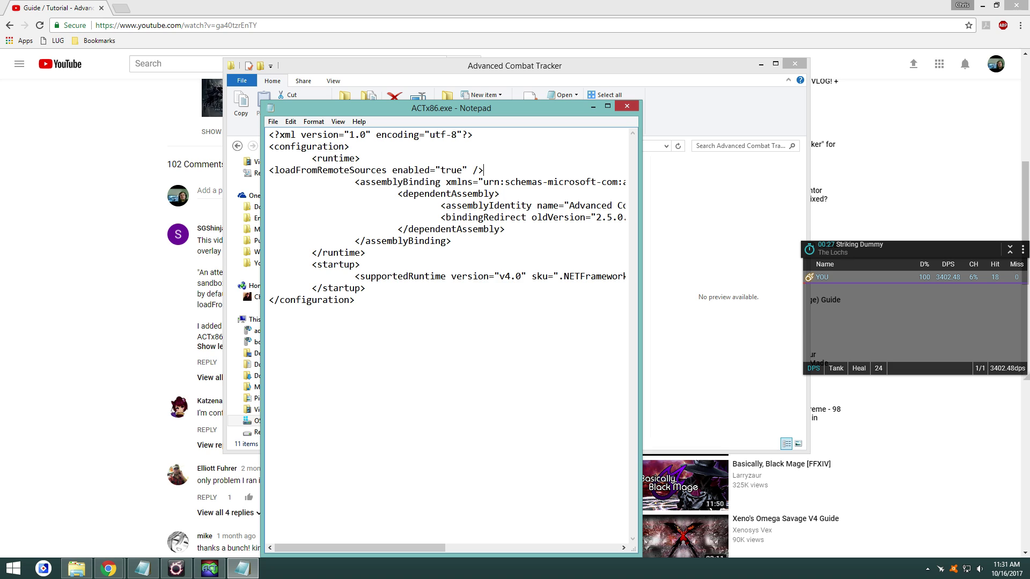
Save the changes to ACTx86.exe.config and close Notepad.
{"action": "left_click", "coordinate": [273, 122]}
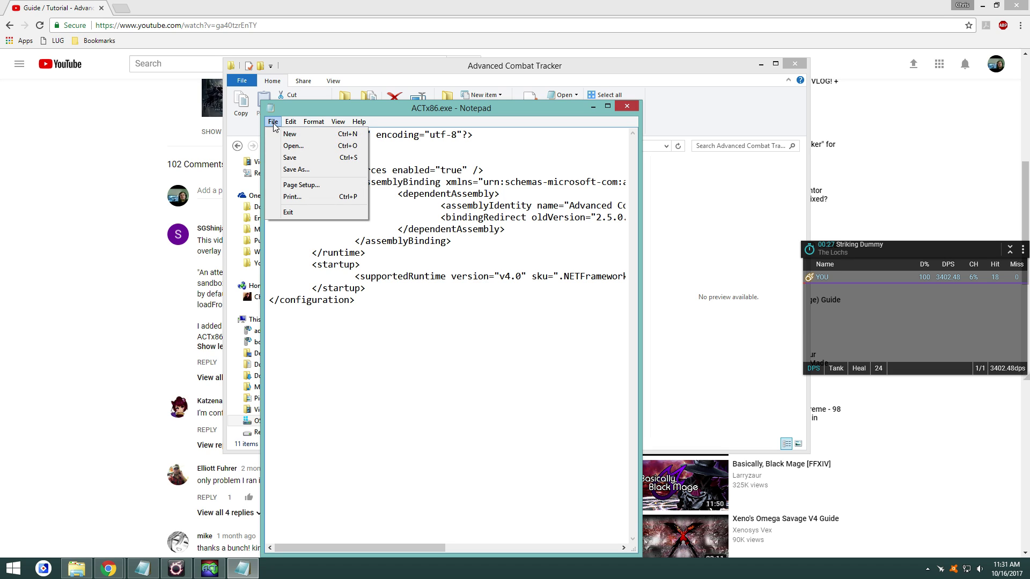
{"action": "left_click", "coordinate": [293, 155]}
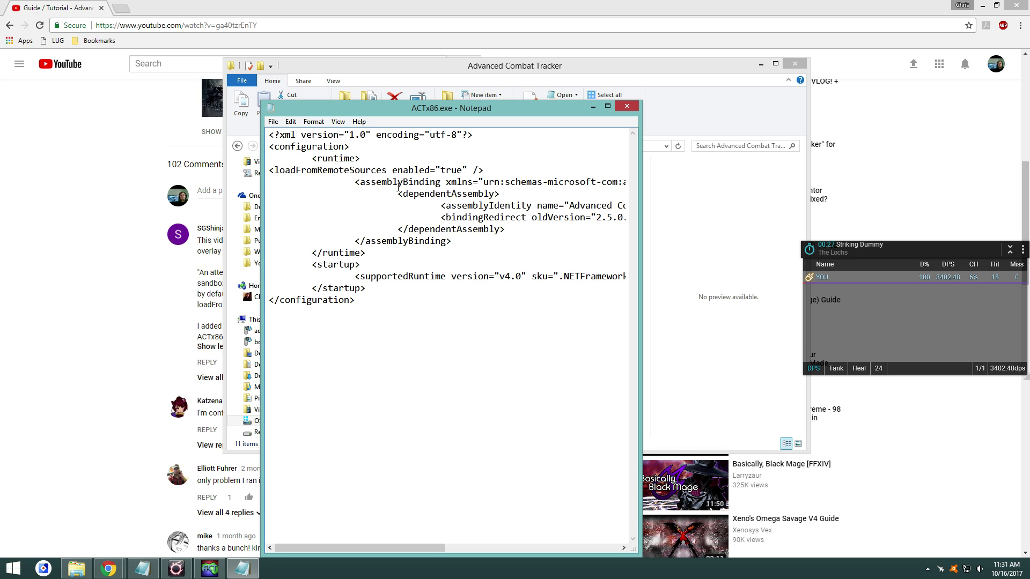
{"action": "left_click", "coordinate": [627, 106]}
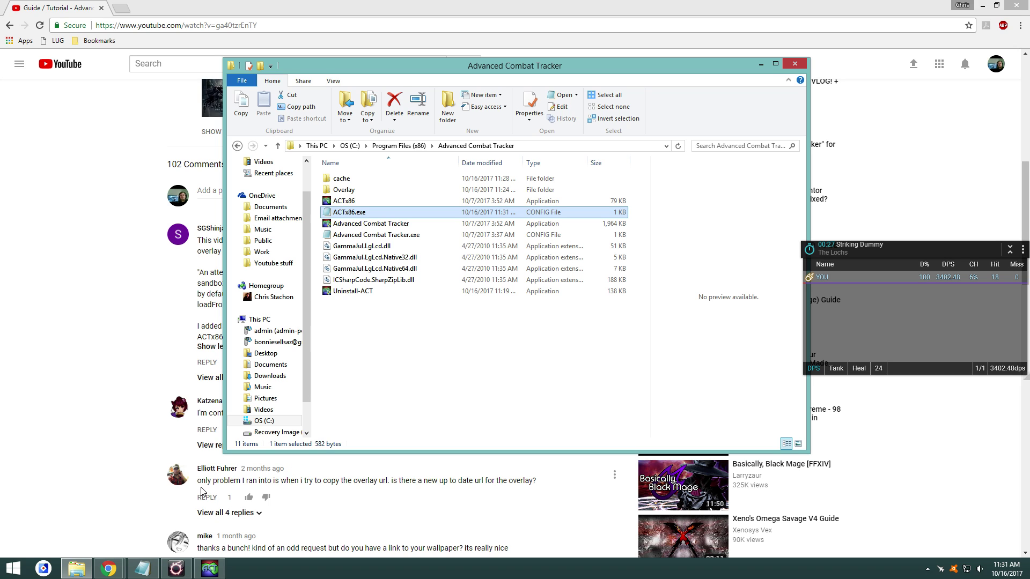
Switch to the Advanced Combat Tracker window.
{"action": "mouse_move", "coordinate": [211, 571]}
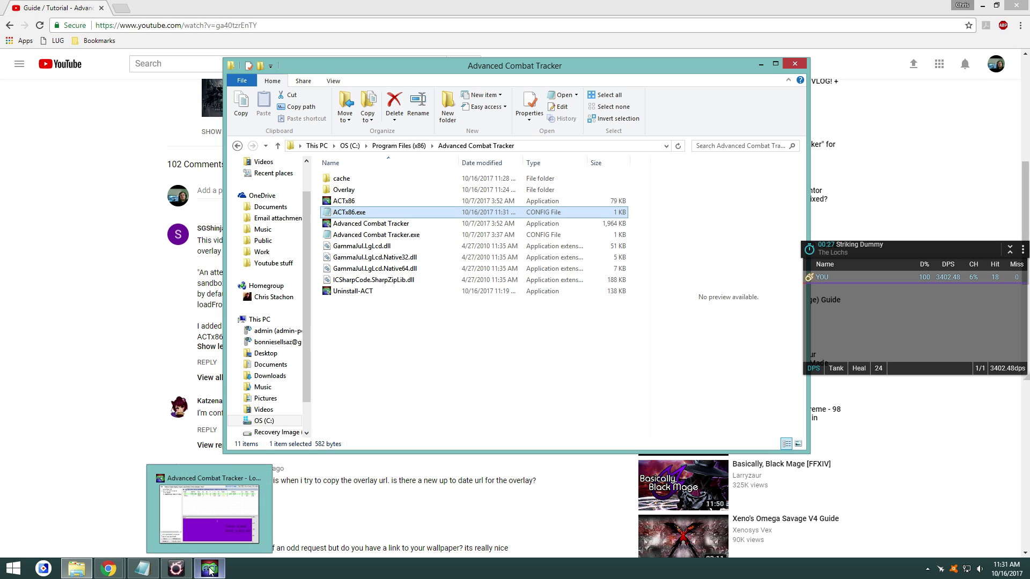